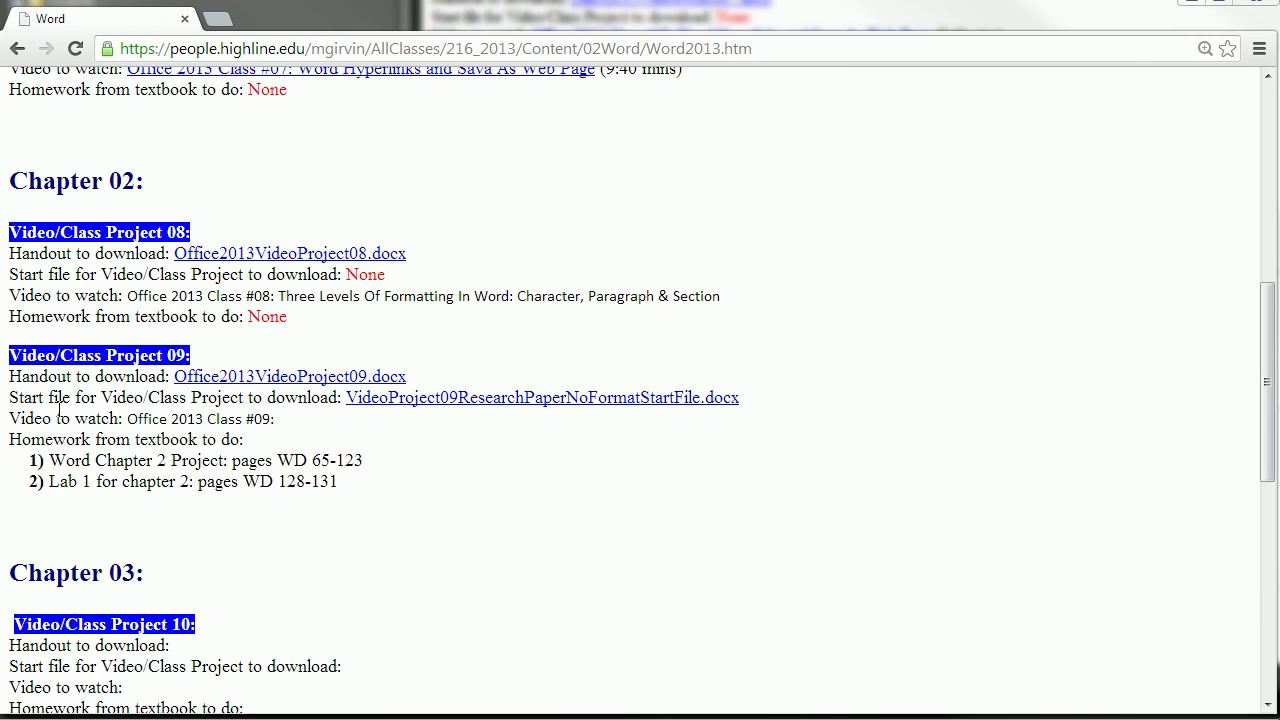
# Step: Download VideoProject09ResearchPaperNoFormatStartFile.docx into LEXAR (E:) > Highline > 01Fall2013 > Bsun216 > 01ClassNotes > 02Word
pyautogui.click(623, 410)
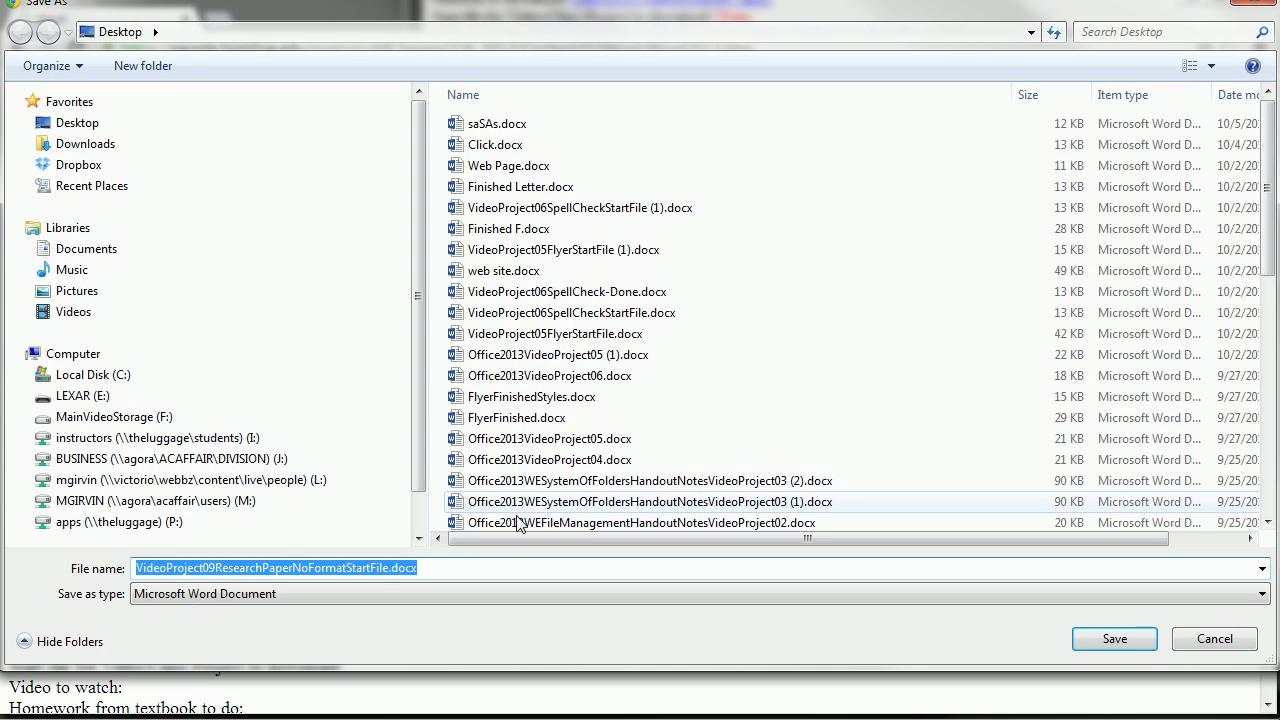
pyautogui.click(28, 395)
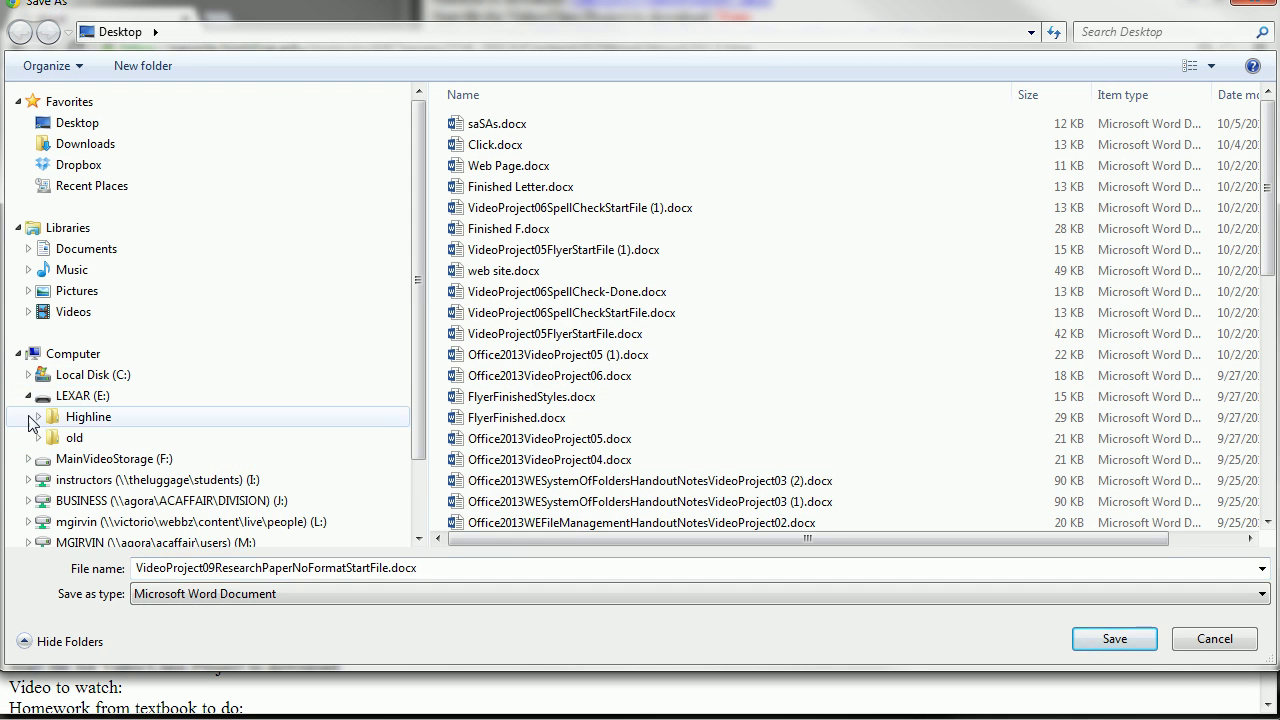
pyautogui.click(37, 418)
pyautogui.click(46, 438)
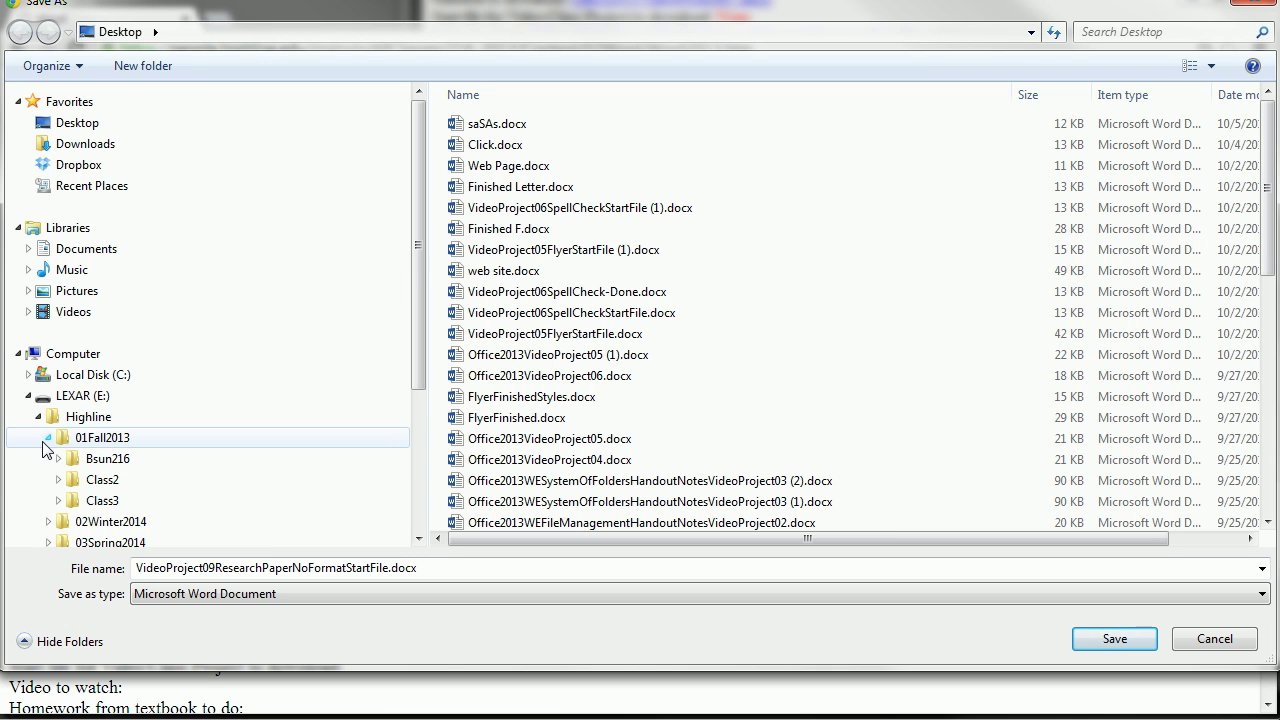
pyautogui.click(58, 458)
pyautogui.click(68, 479)
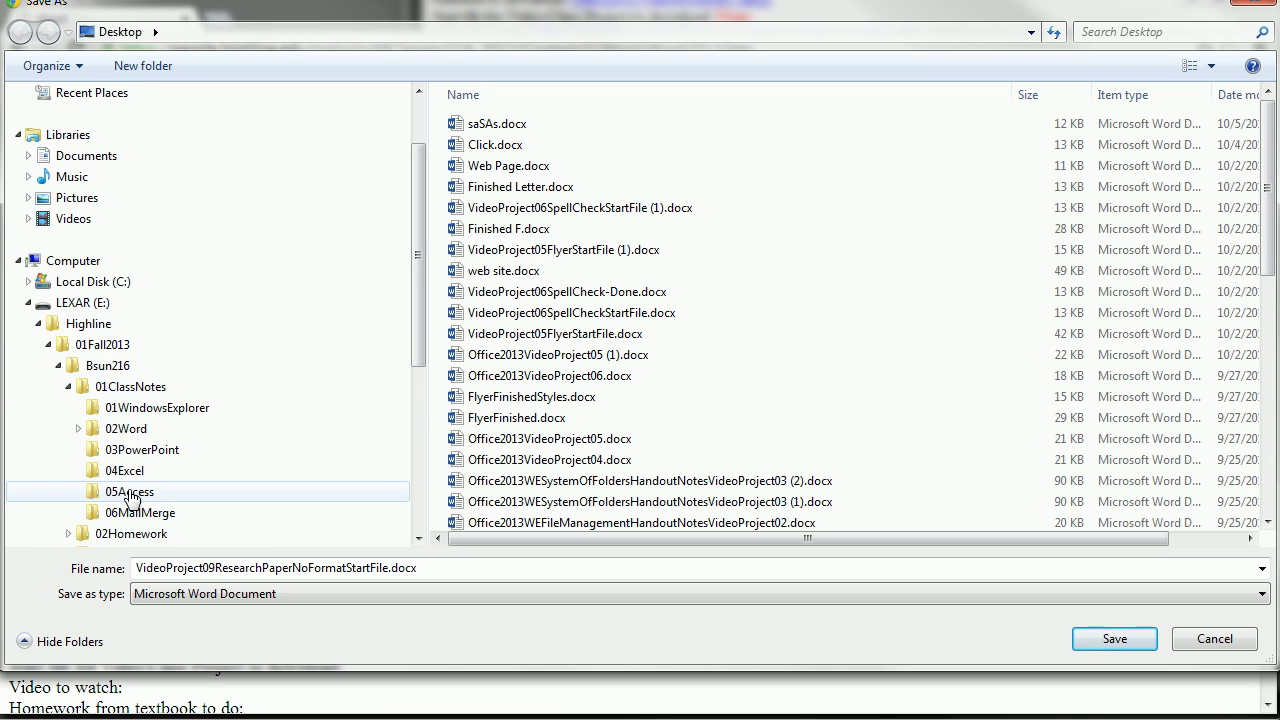
pyautogui.click(126, 428)
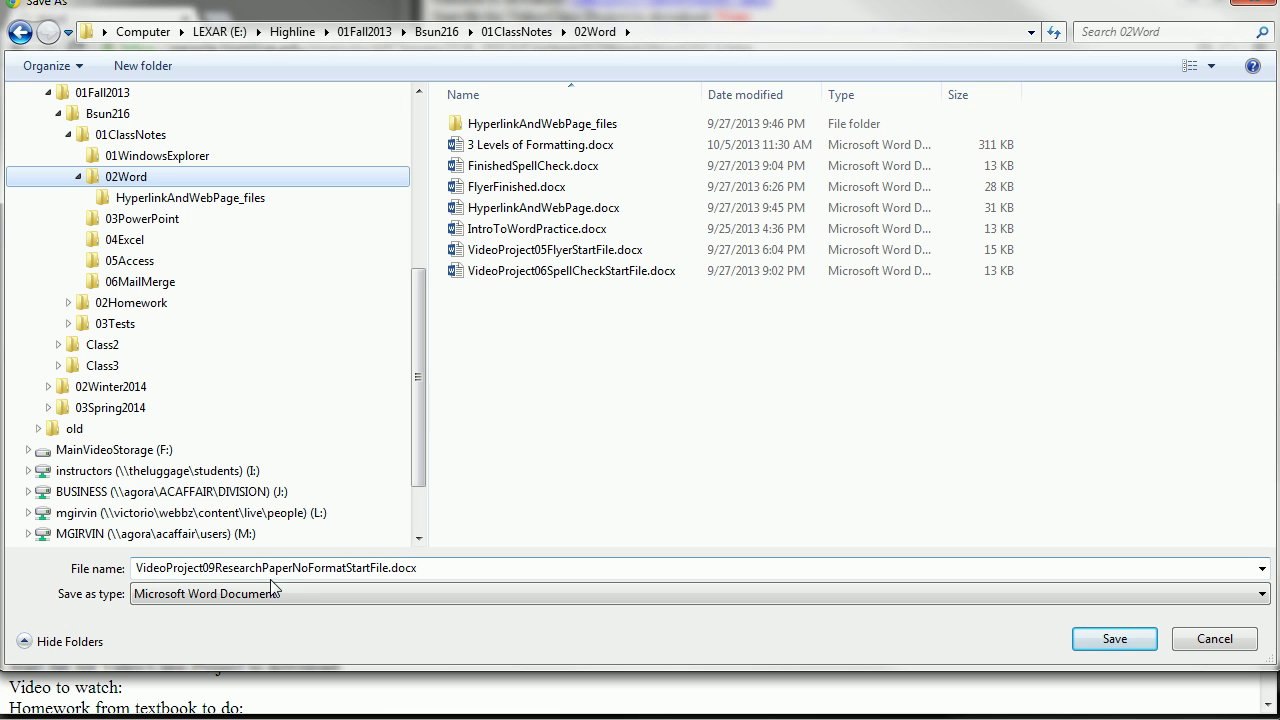
pyautogui.press('Tab')
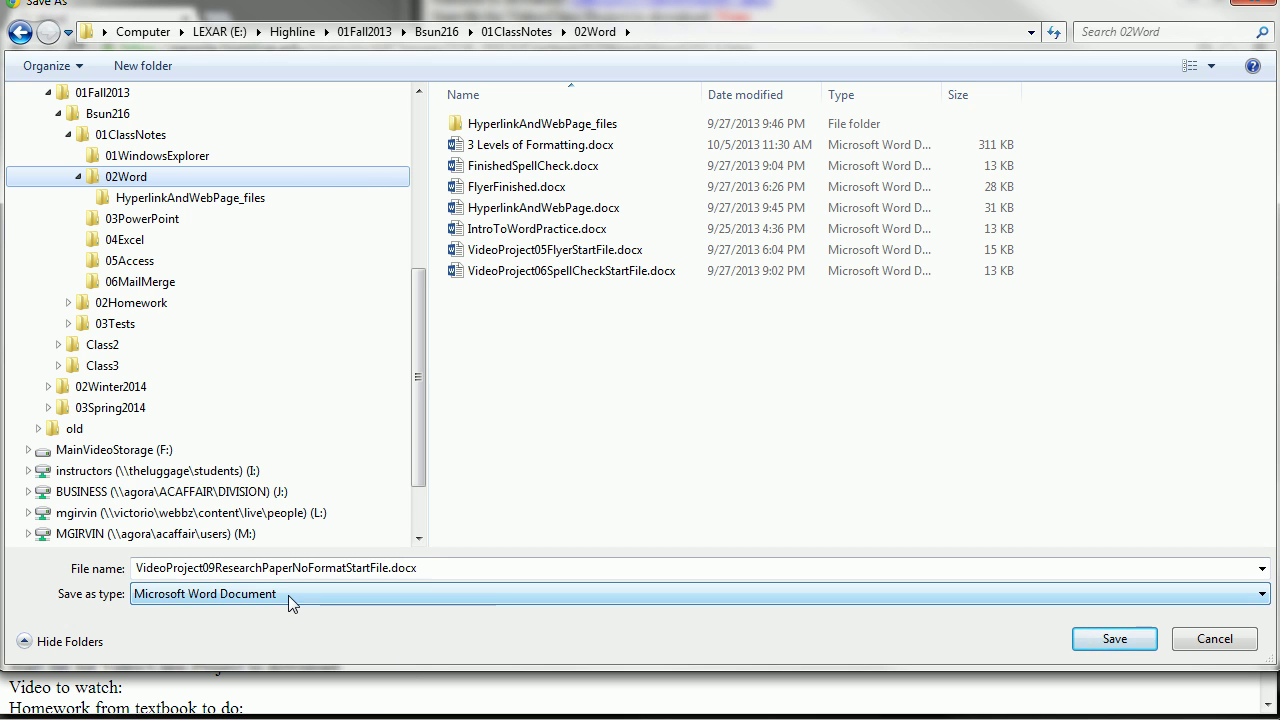
pyautogui.click(1113, 641)
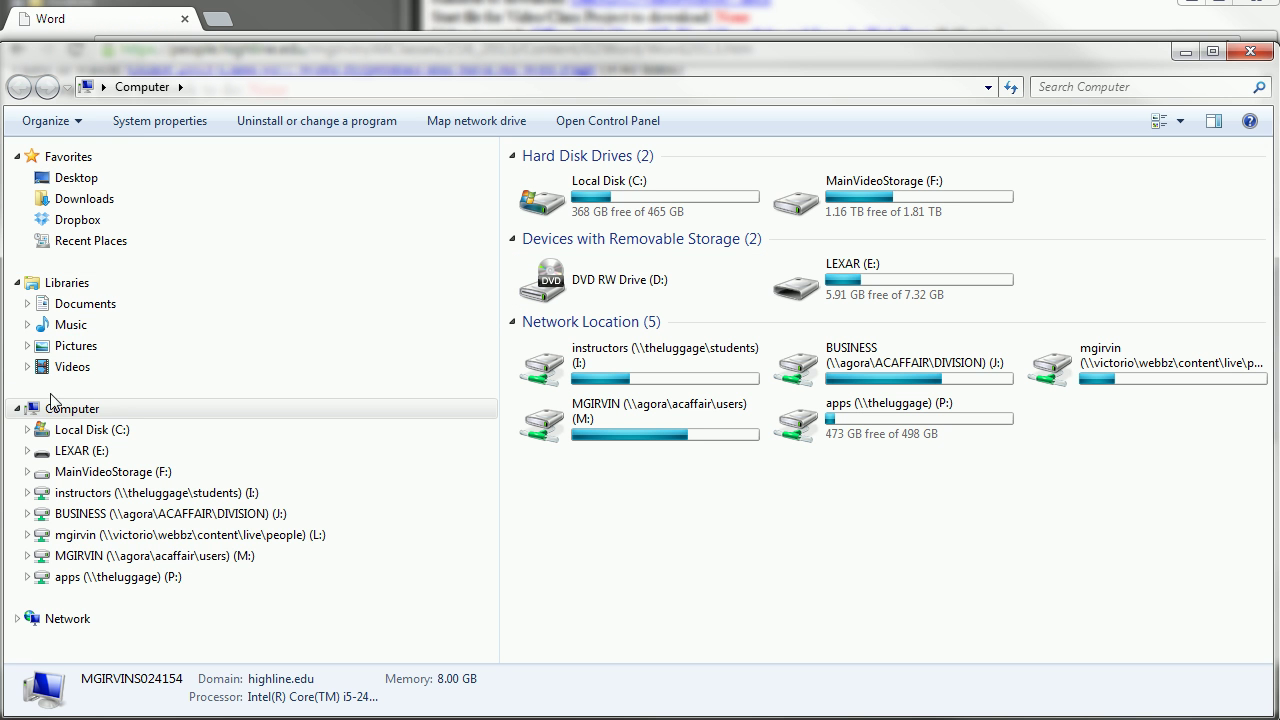
# Step: Browse to the 02Word folder on LEXAR (E:) and widen the Name column to reveal the start file's full name
pyautogui.click(28, 451)
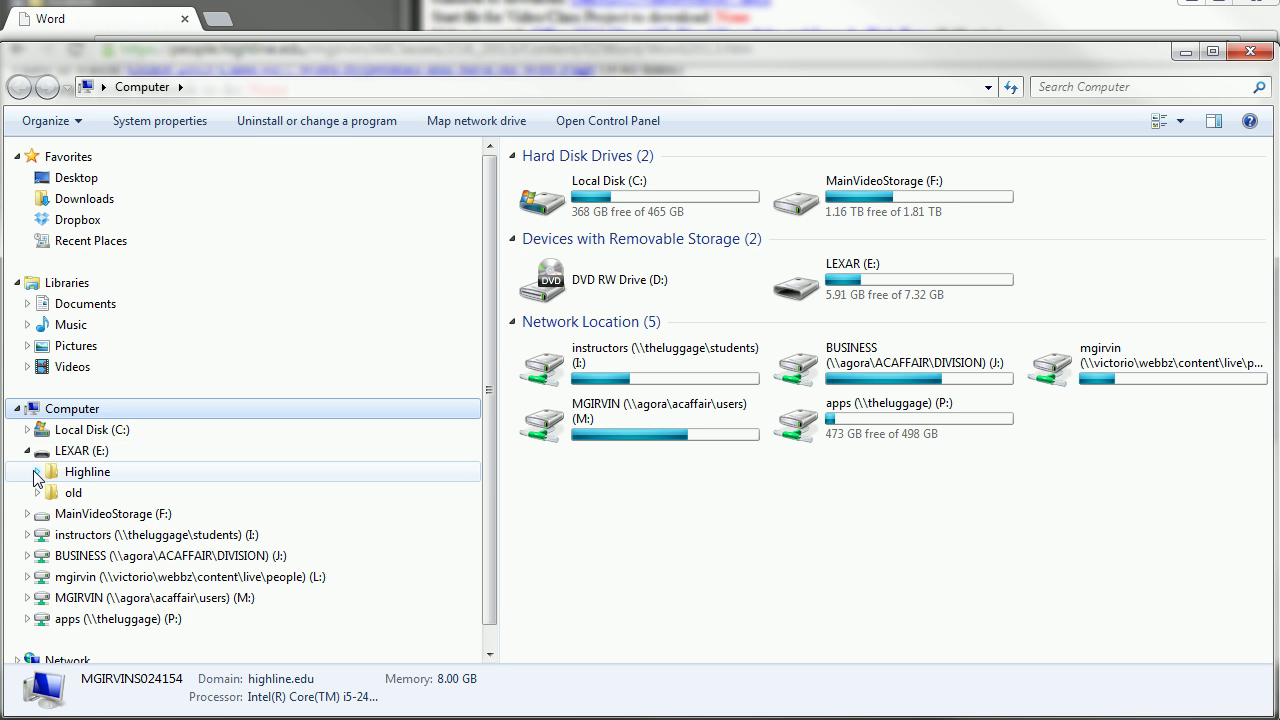
pyautogui.click(37, 472)
pyautogui.click(47, 492)
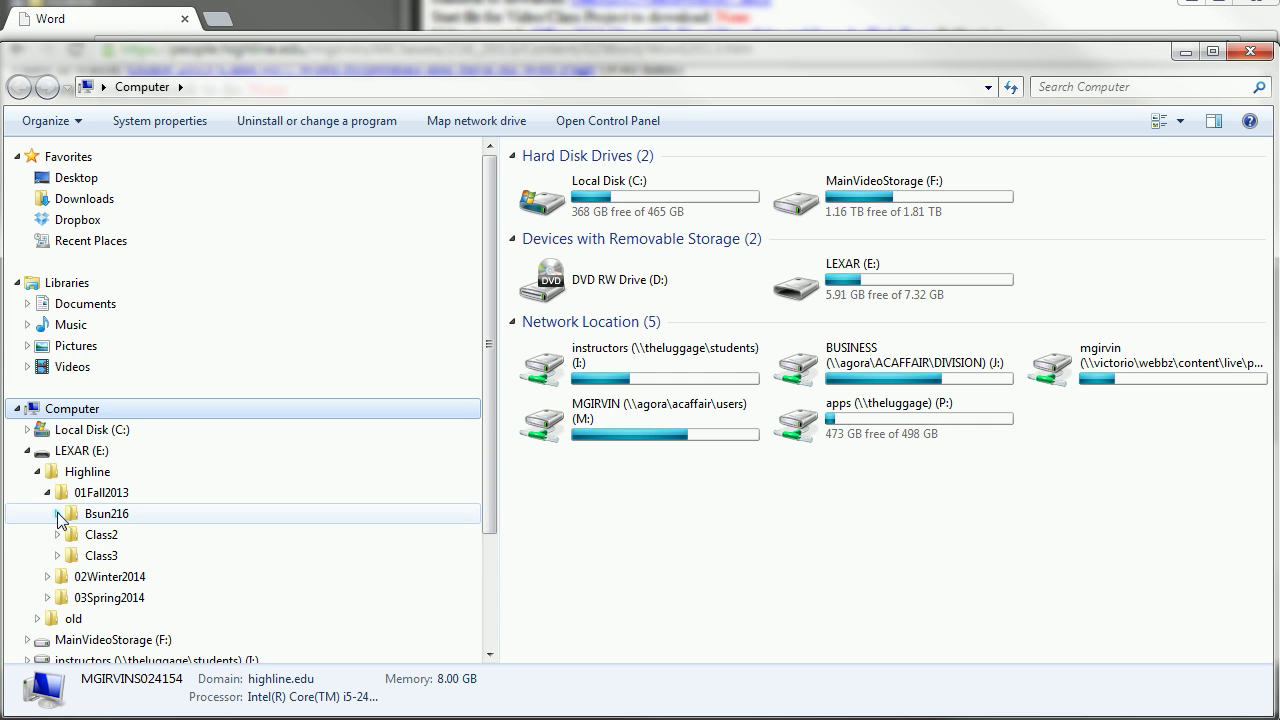
pyautogui.click(58, 515)
pyautogui.click(67, 535)
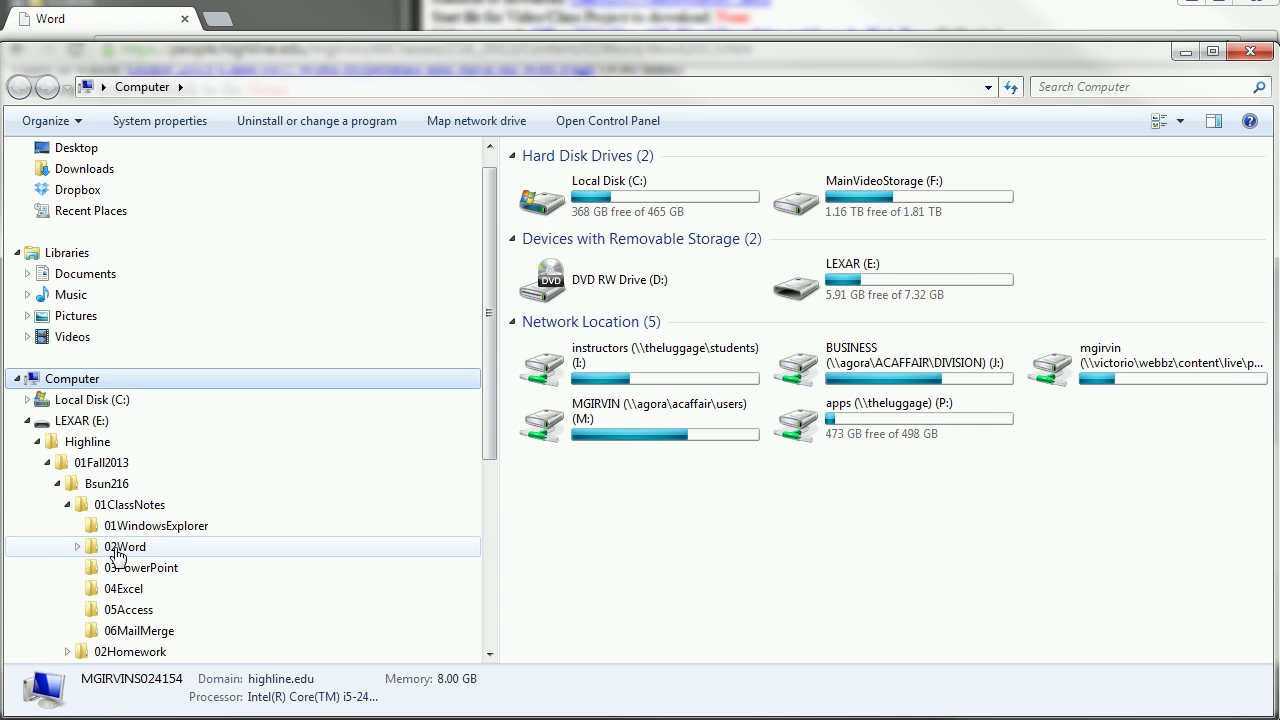
pyautogui.click(116, 549)
pyautogui.click(677, 368)
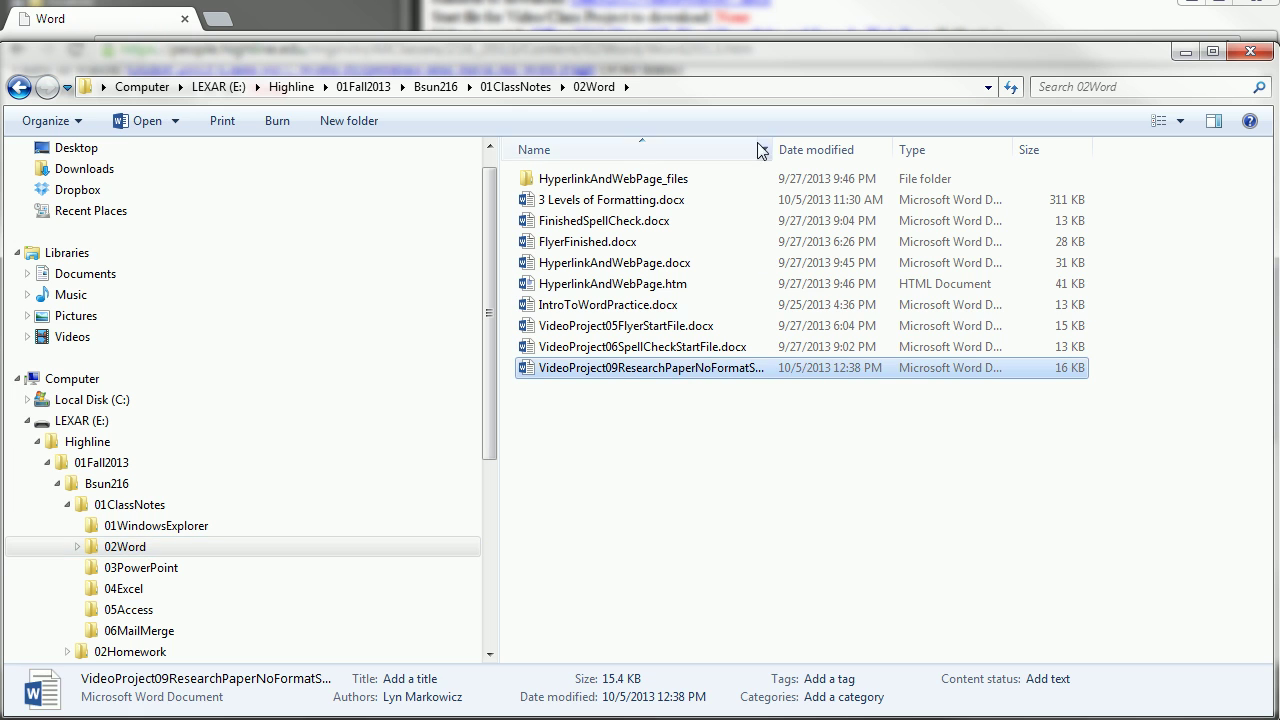
pyautogui.moveTo(771, 150); pyautogui.dragTo(948, 150)
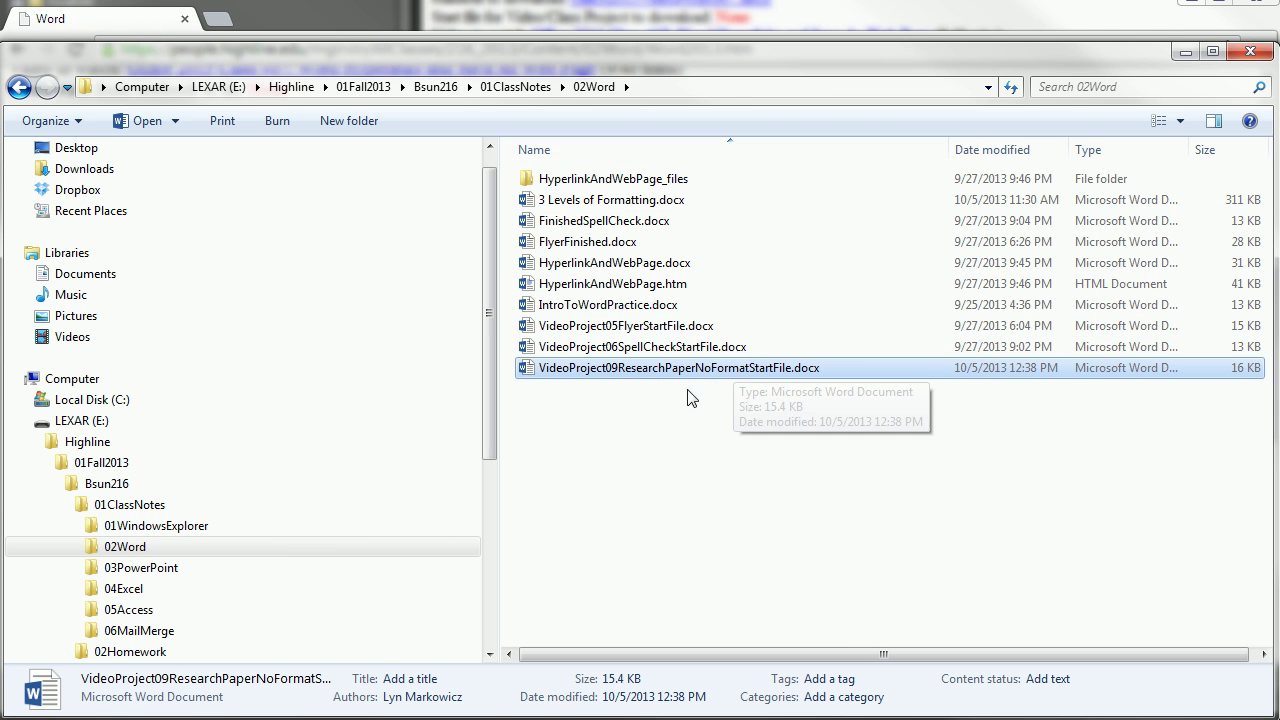
# Step: Open the start file in Word, close the Clipboard pane, and create a new blank document
pyautogui.doubleClick(739, 369)
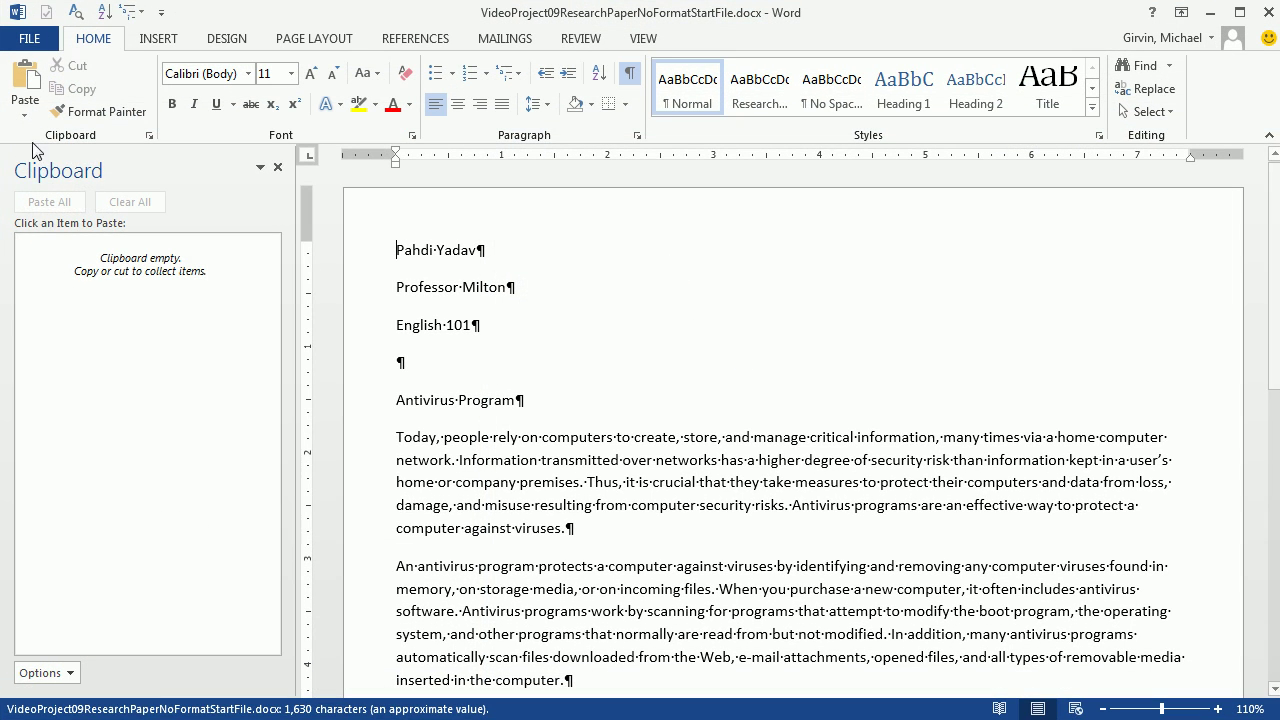
pyautogui.click(275, 168)
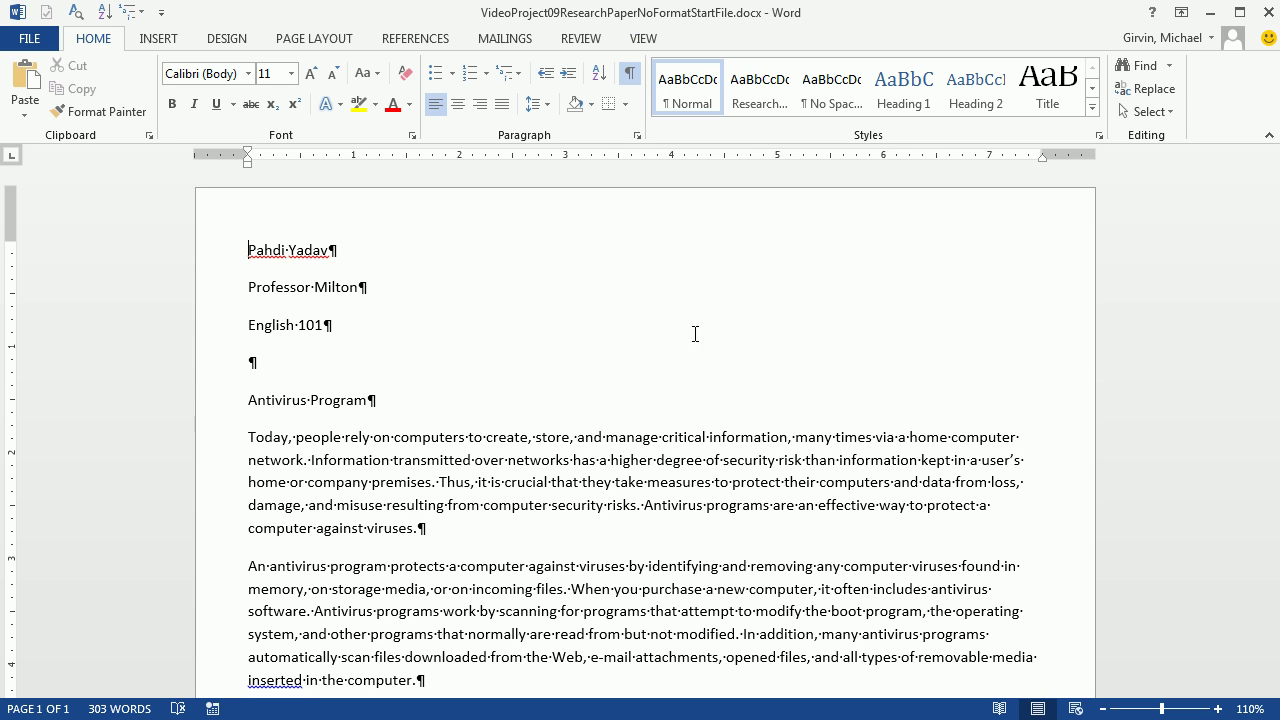
pyautogui.hotkey('ctrl', 'n')
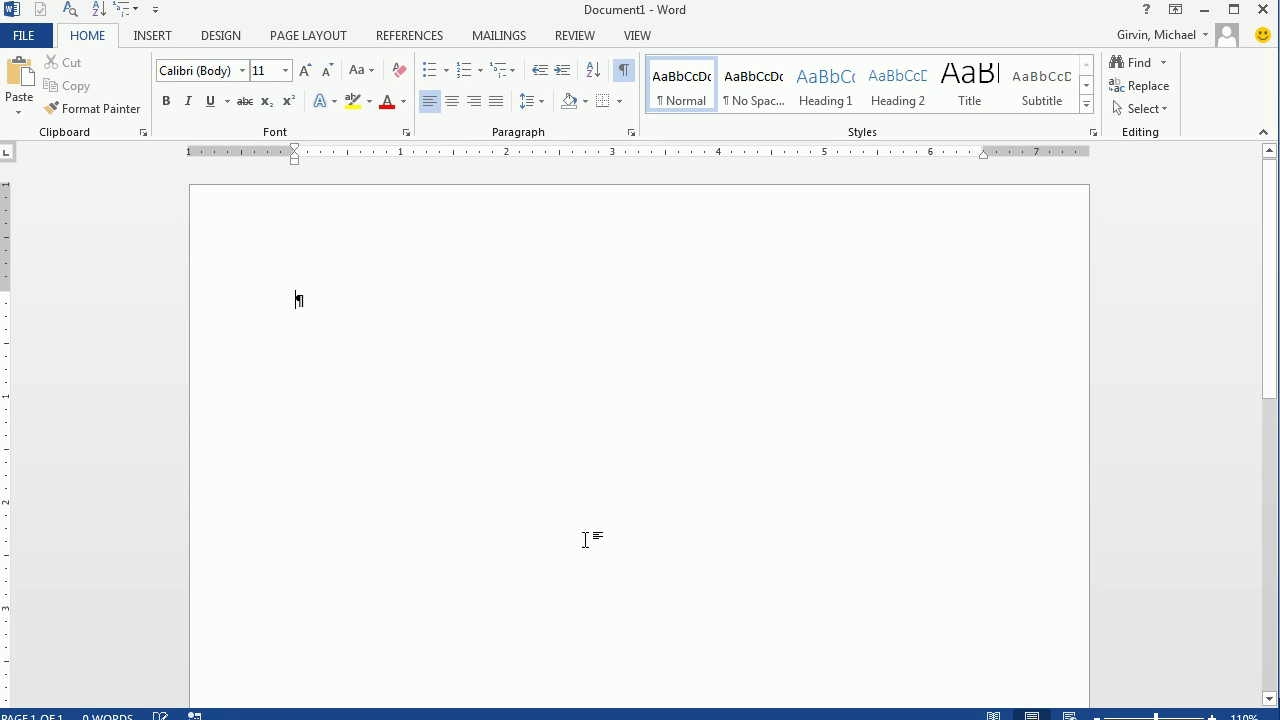
# Step: Save the blank document as FinishedResearchPaperVideoProject in the 02Word folder
pyautogui.press('F12')
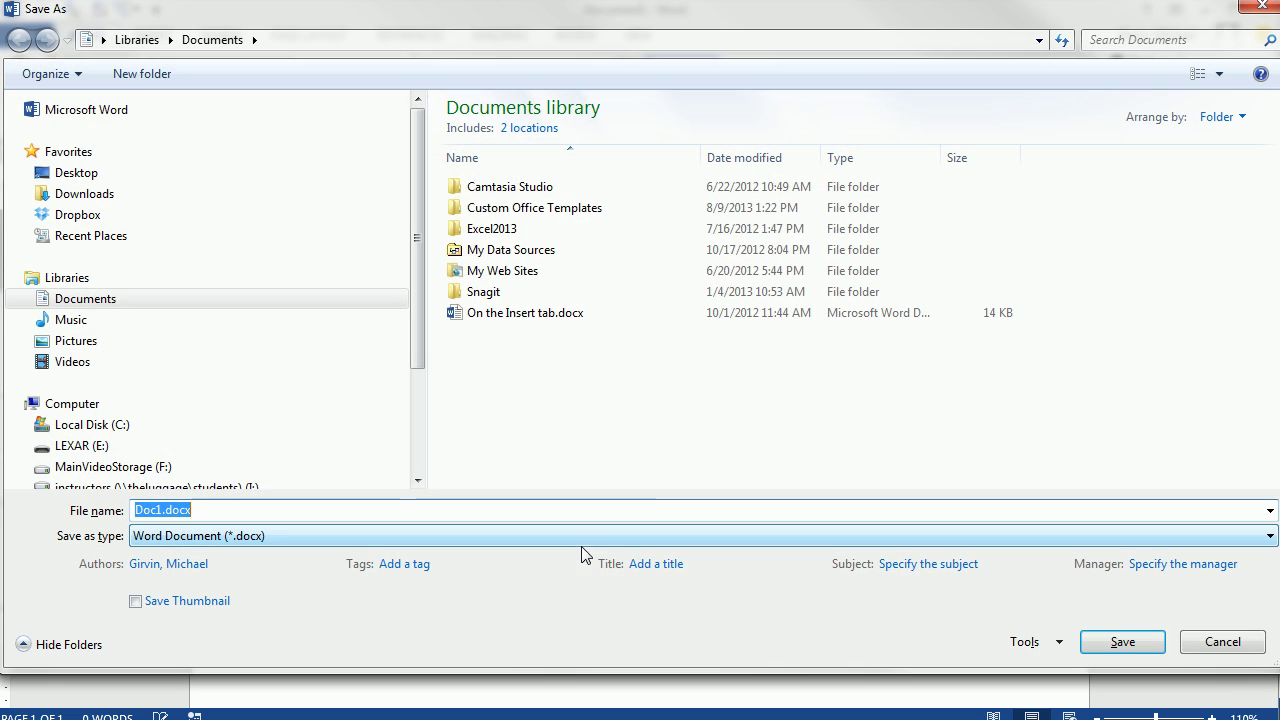
pyautogui.click(27, 445)
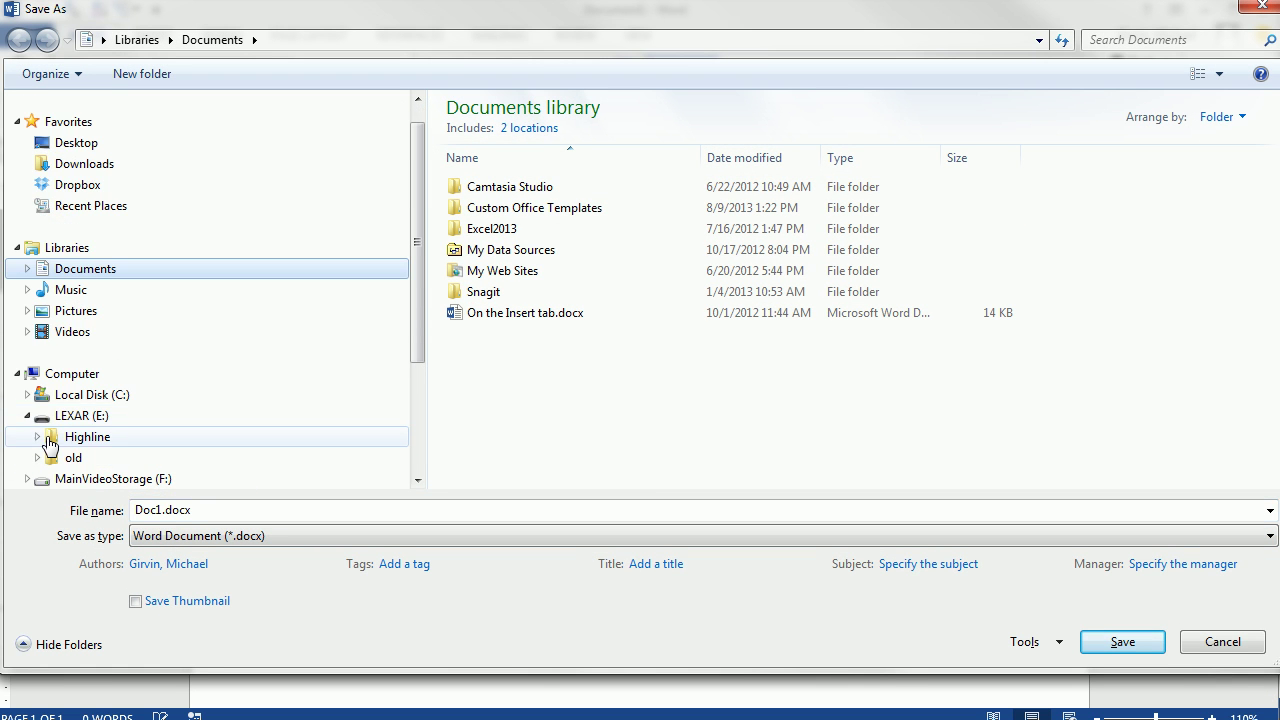
pyautogui.click(37, 445)
pyautogui.click(47, 423)
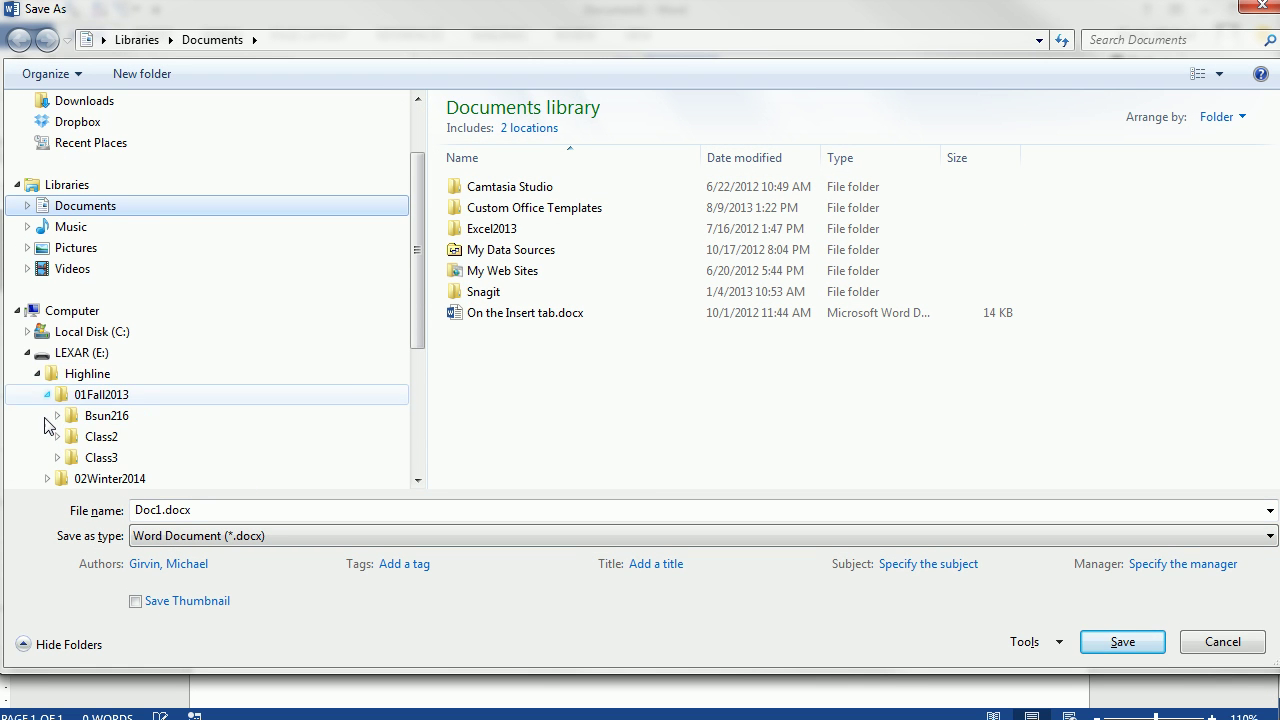
pyautogui.click(57, 422)
pyautogui.click(66, 416)
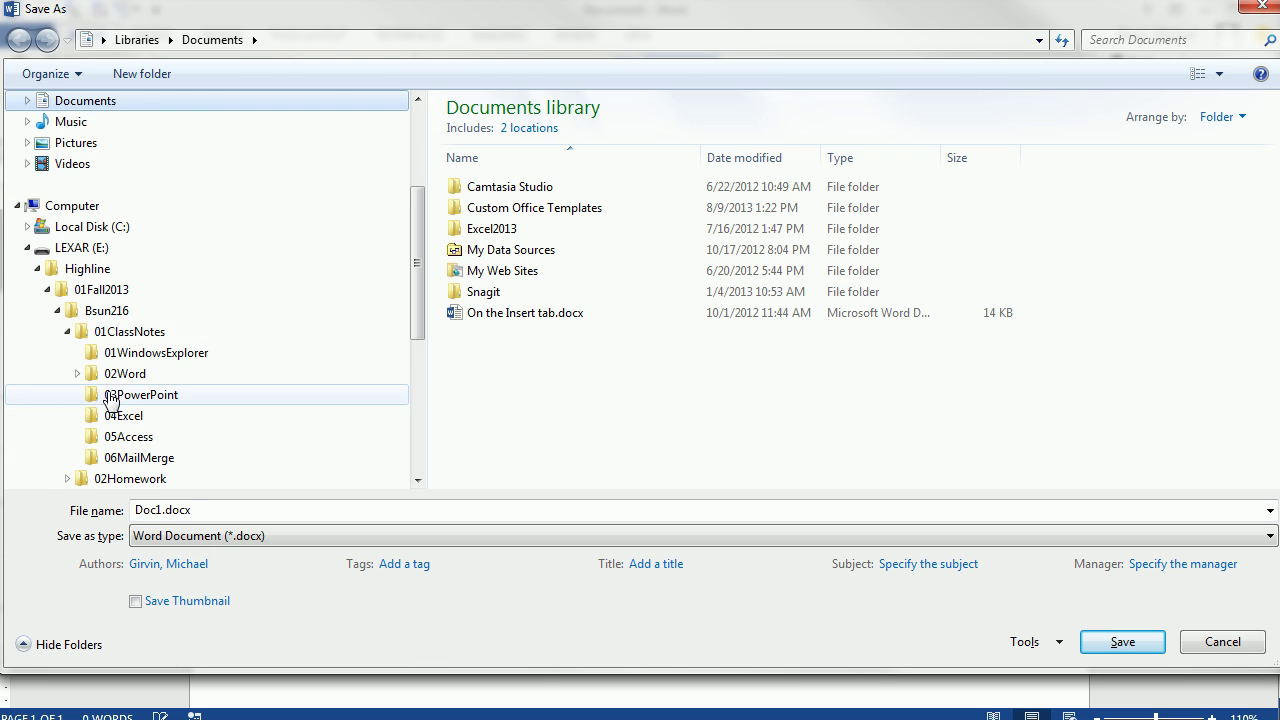
pyautogui.click(115, 415)
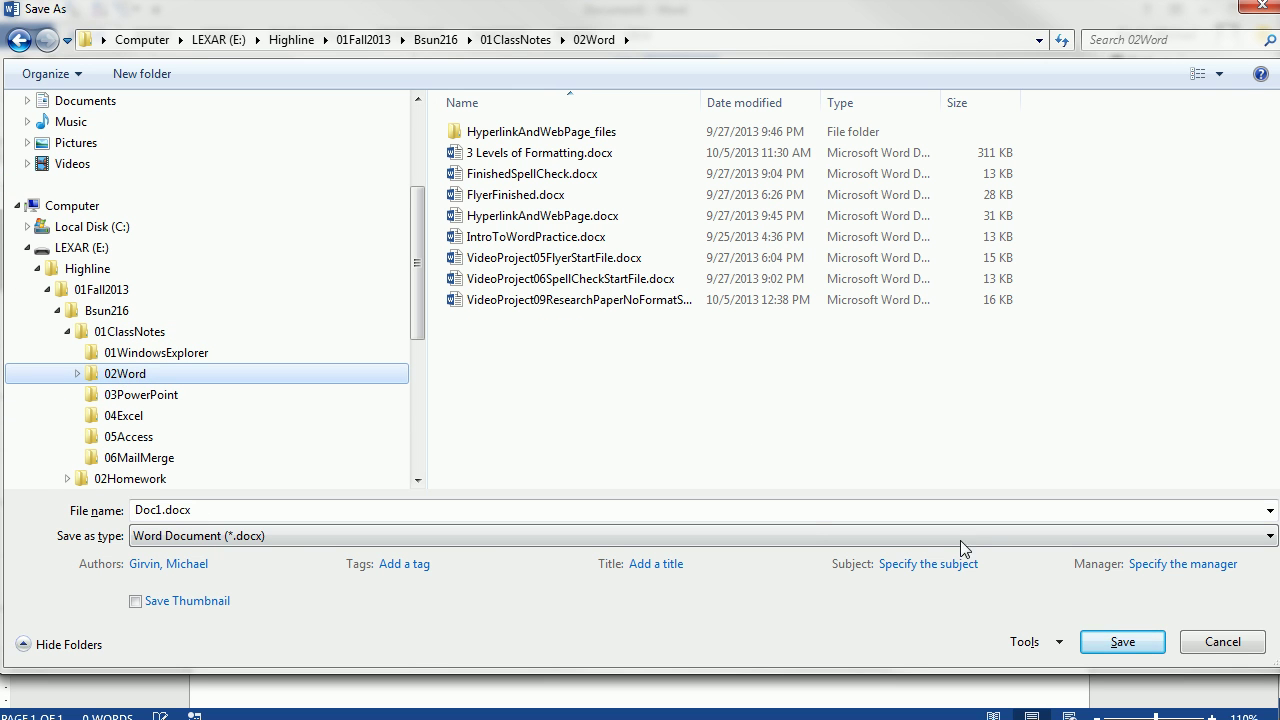
pyautogui.click(343, 513)
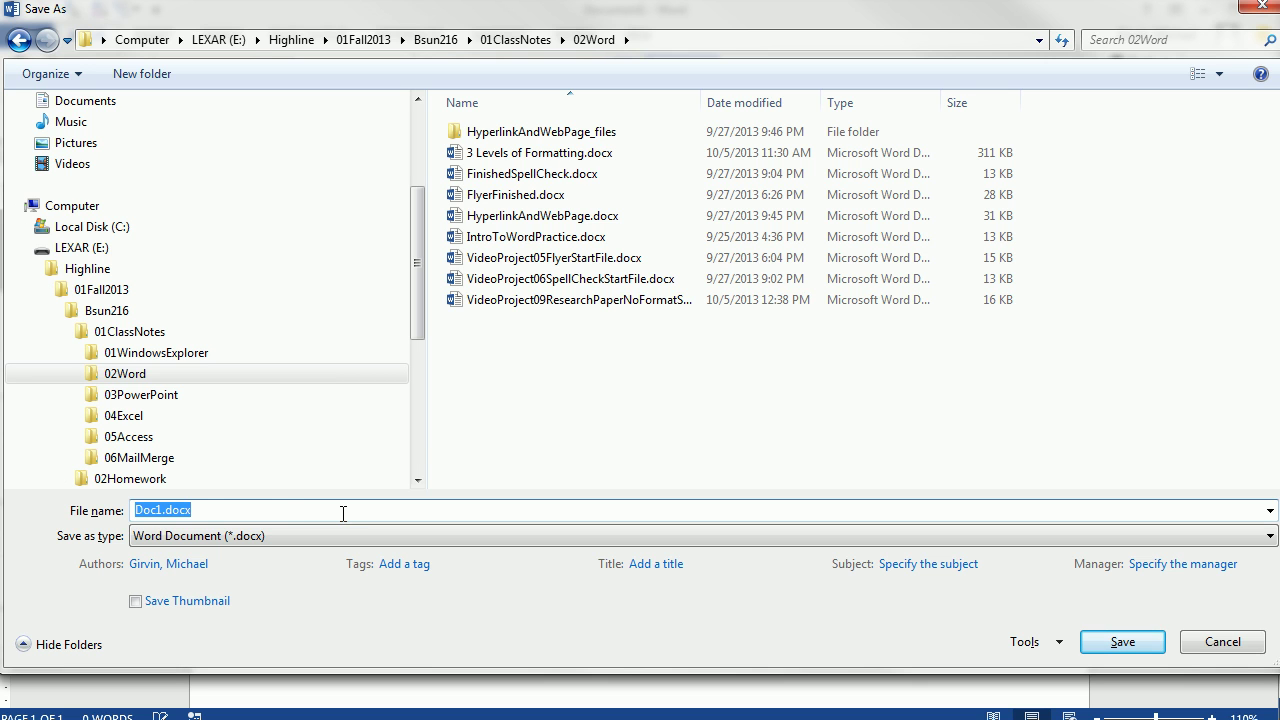
pyautogui.write('FinishedResearchPaperVideoProject')
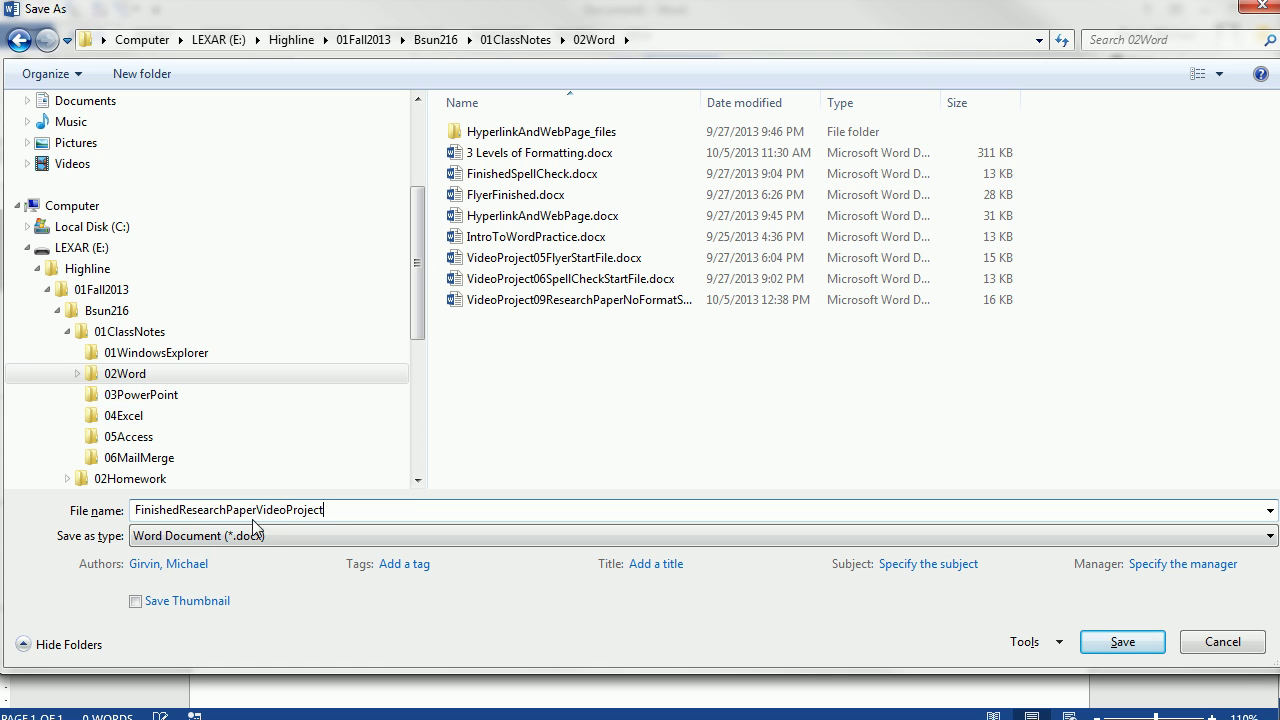
pyautogui.click(1122, 643)
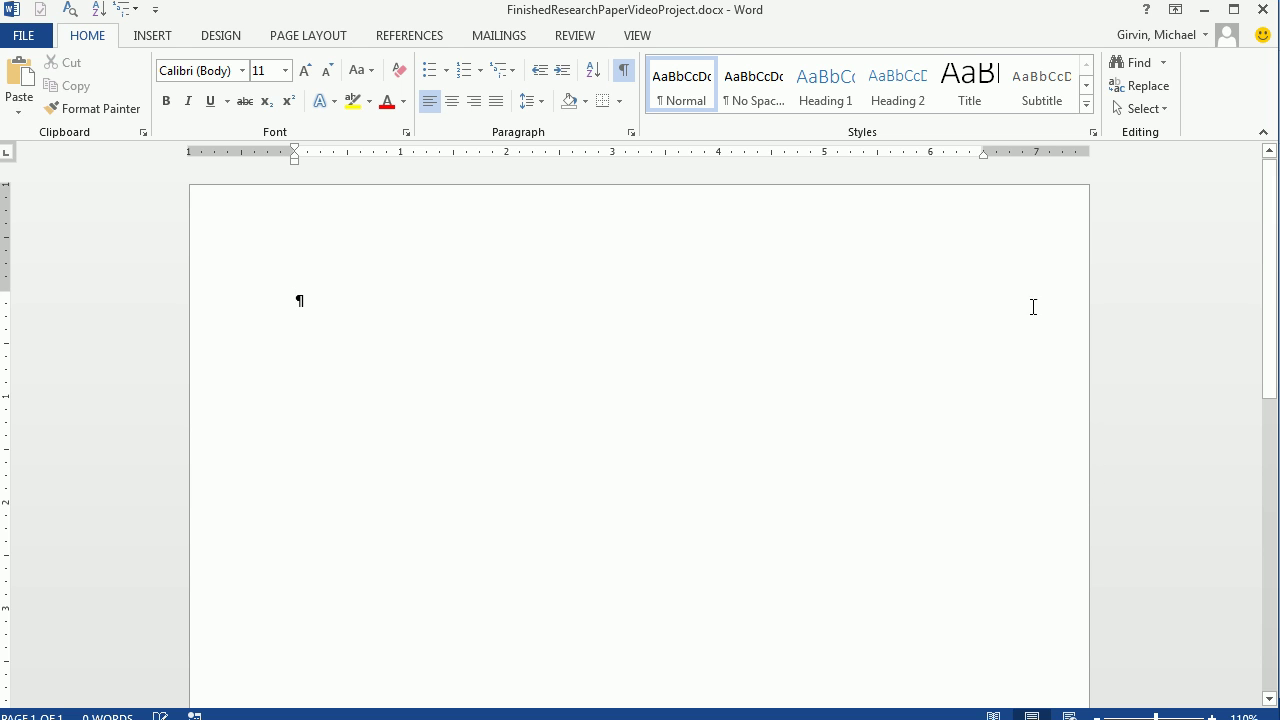
# Step: Set the References citation style to MLA Seventh Edition
pyautogui.click(407, 40)
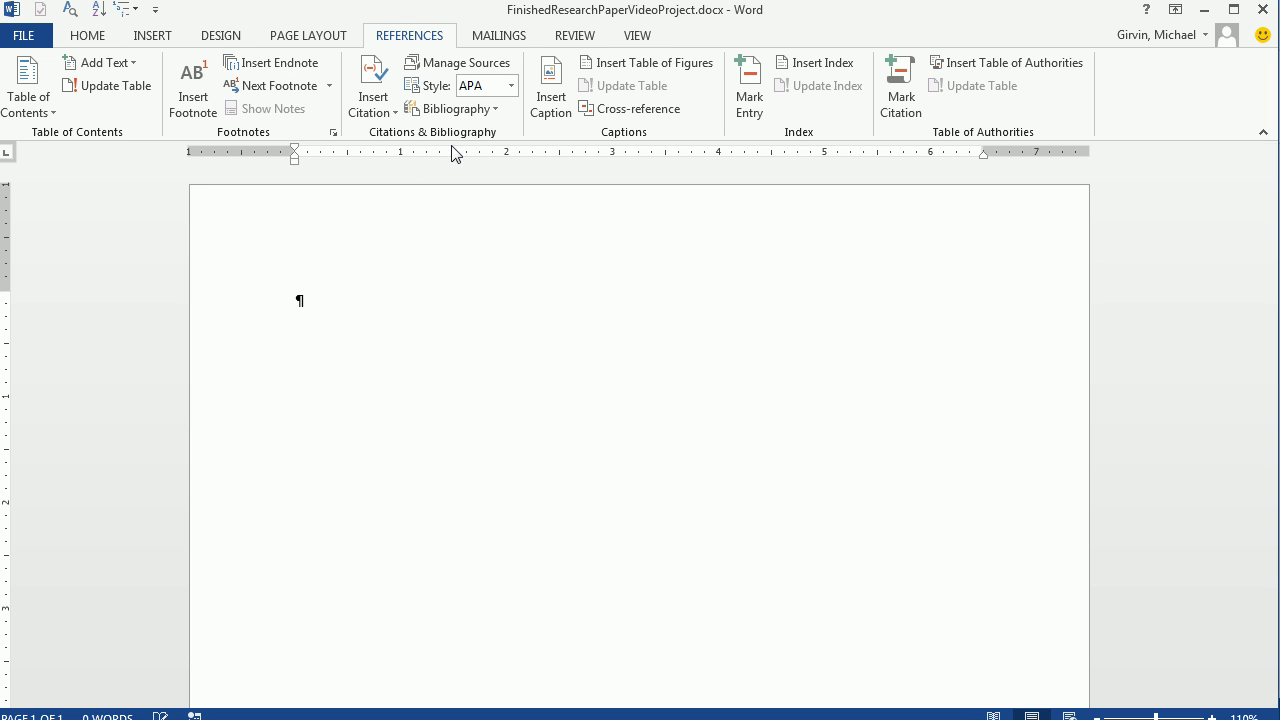
pyautogui.click(512, 87)
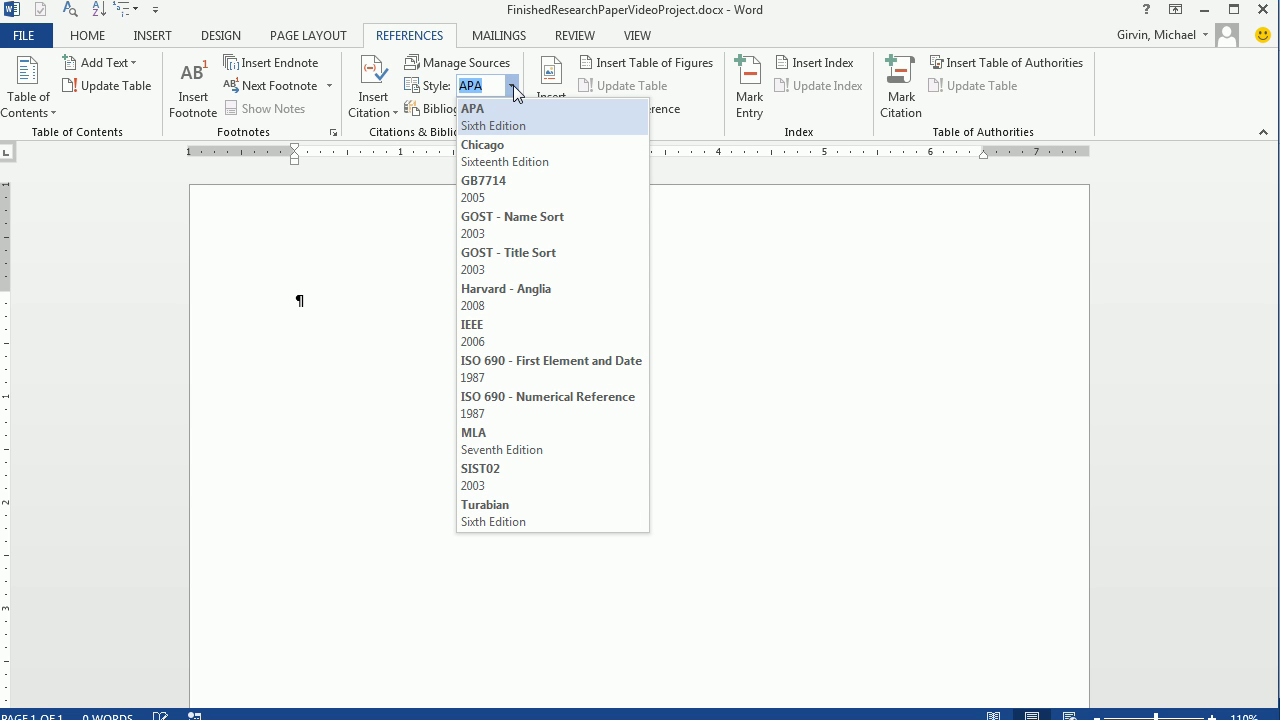
pyautogui.click(485, 452)
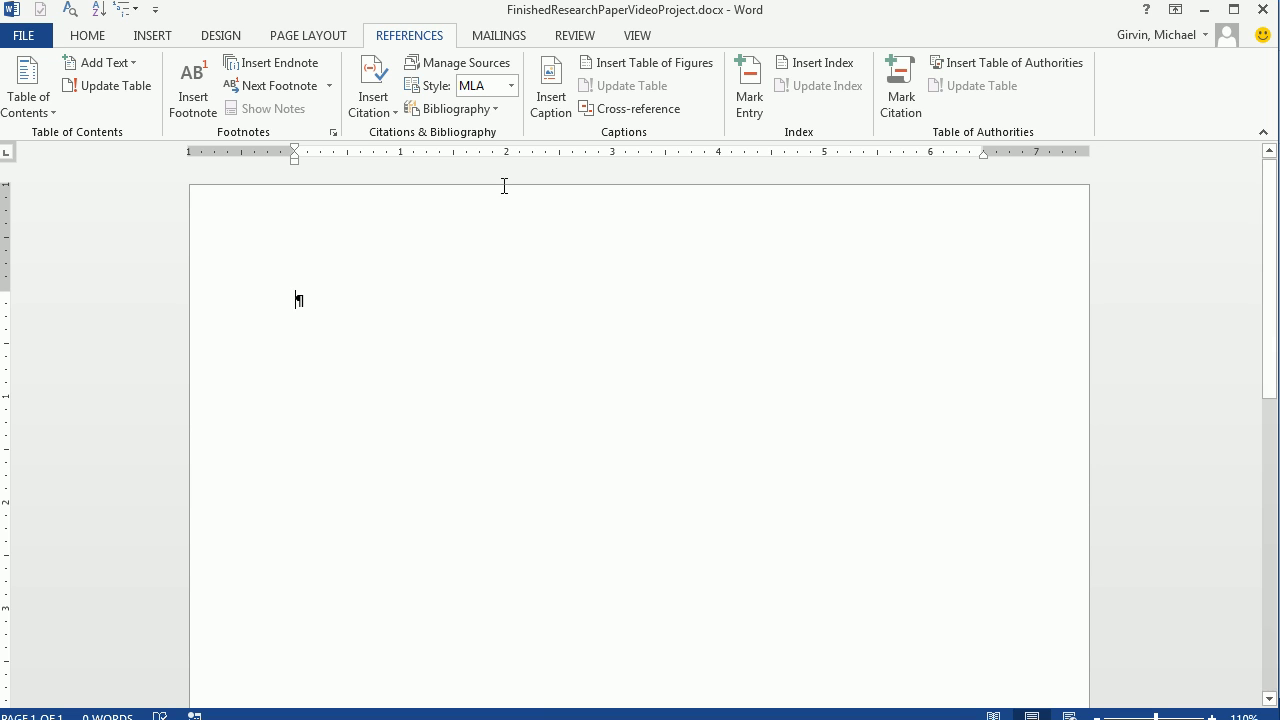
pyautogui.click(512, 86)
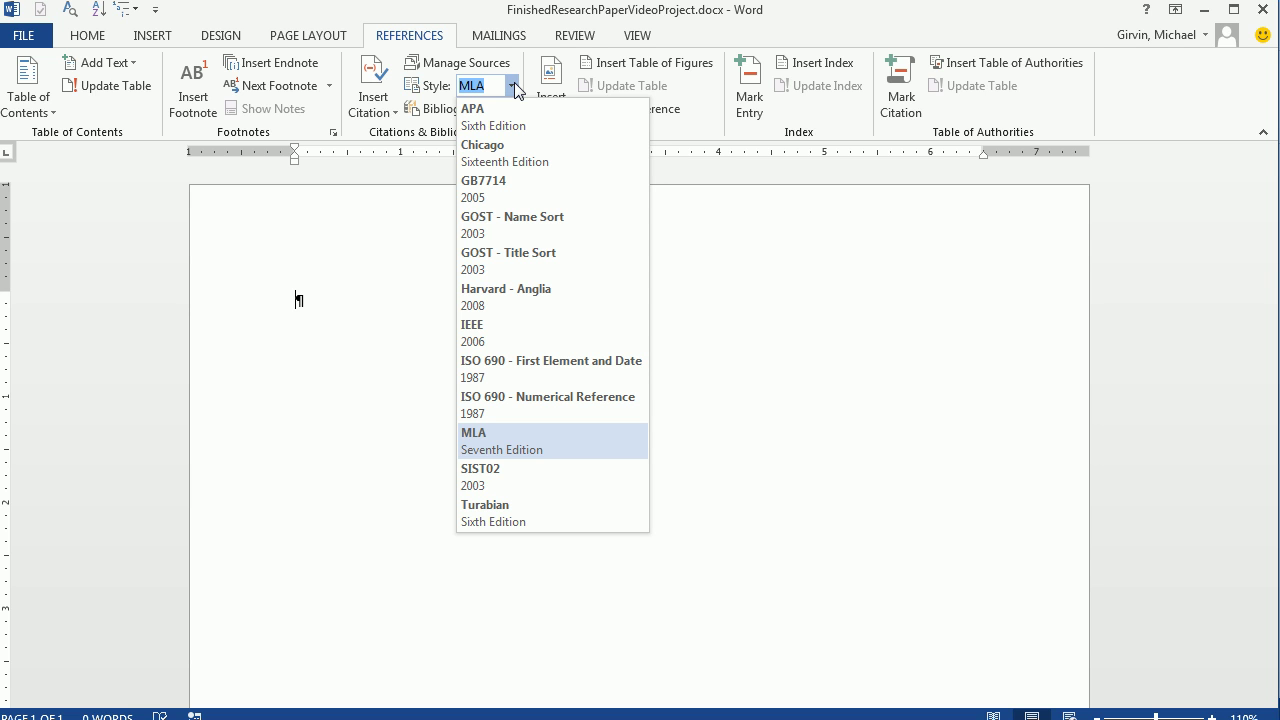
pyautogui.click(294, 297)
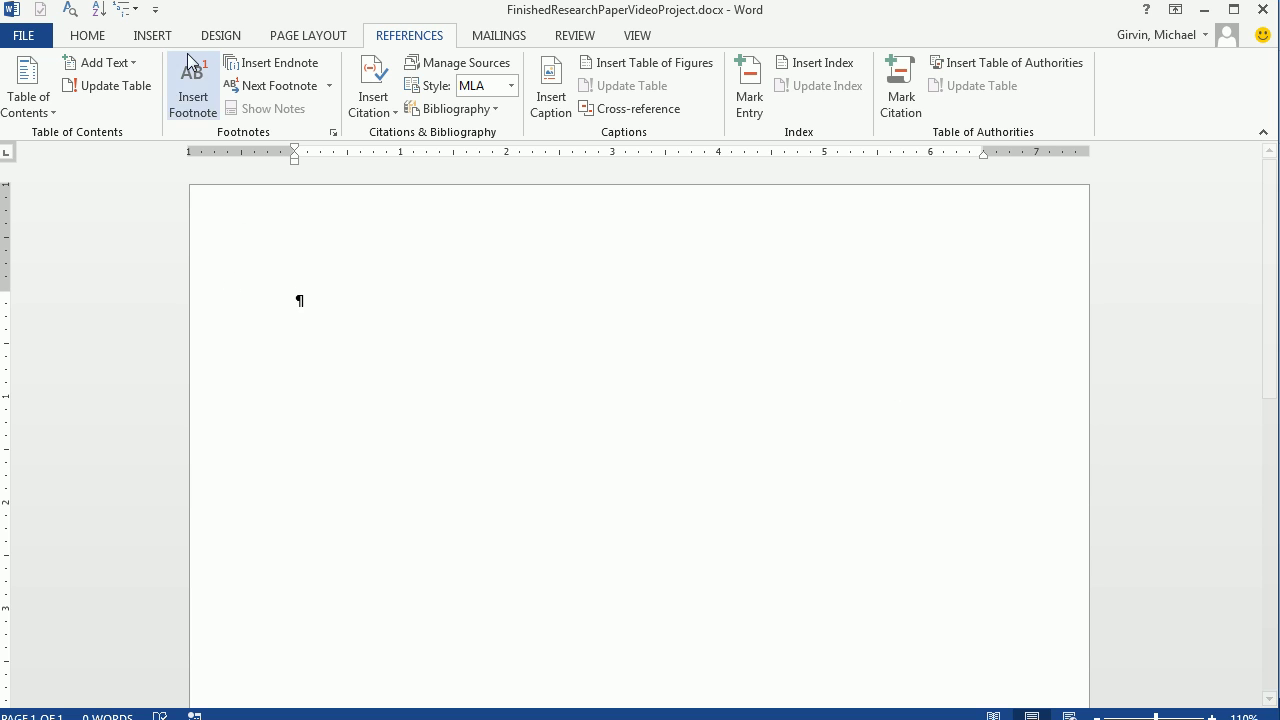
# Step: Confirm in Page Setup that all margins are 1 inch, leaving them unchanged
pyautogui.click(324, 38)
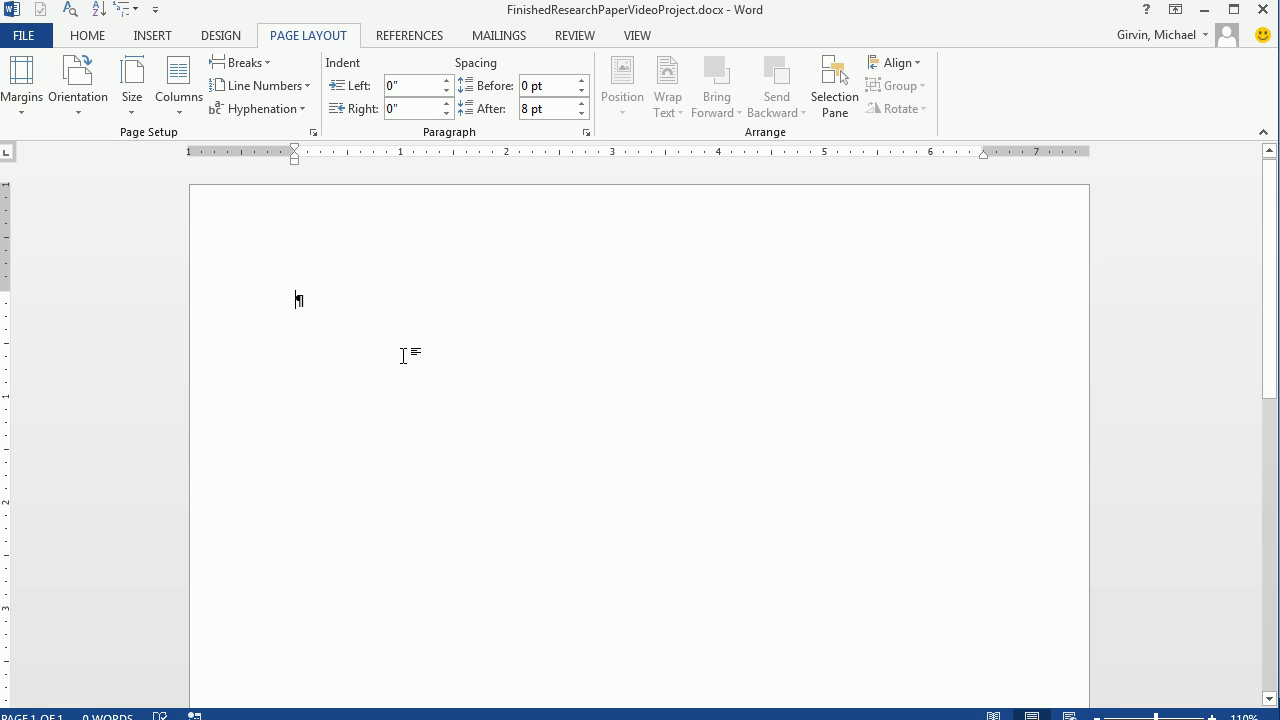
pyautogui.press('alt')
pyautogui.press('p')
pyautogui.press('s')
pyautogui.press('p')
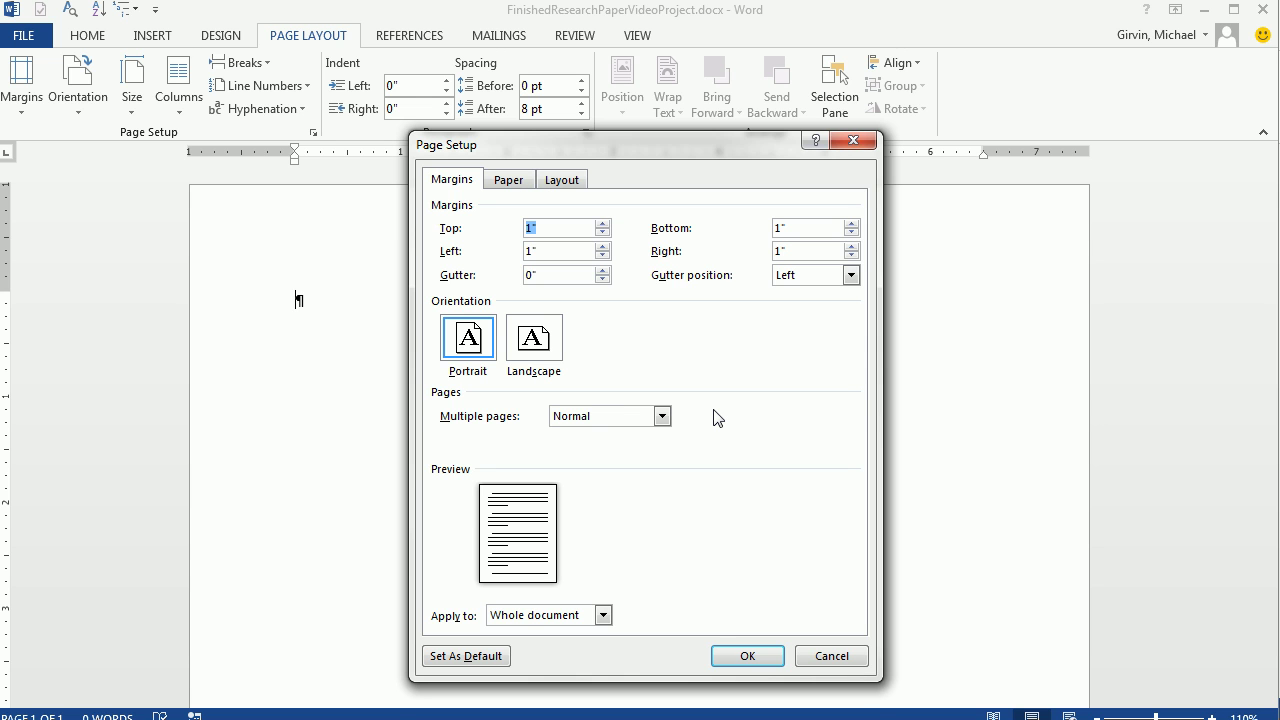
pyautogui.press('Escape')
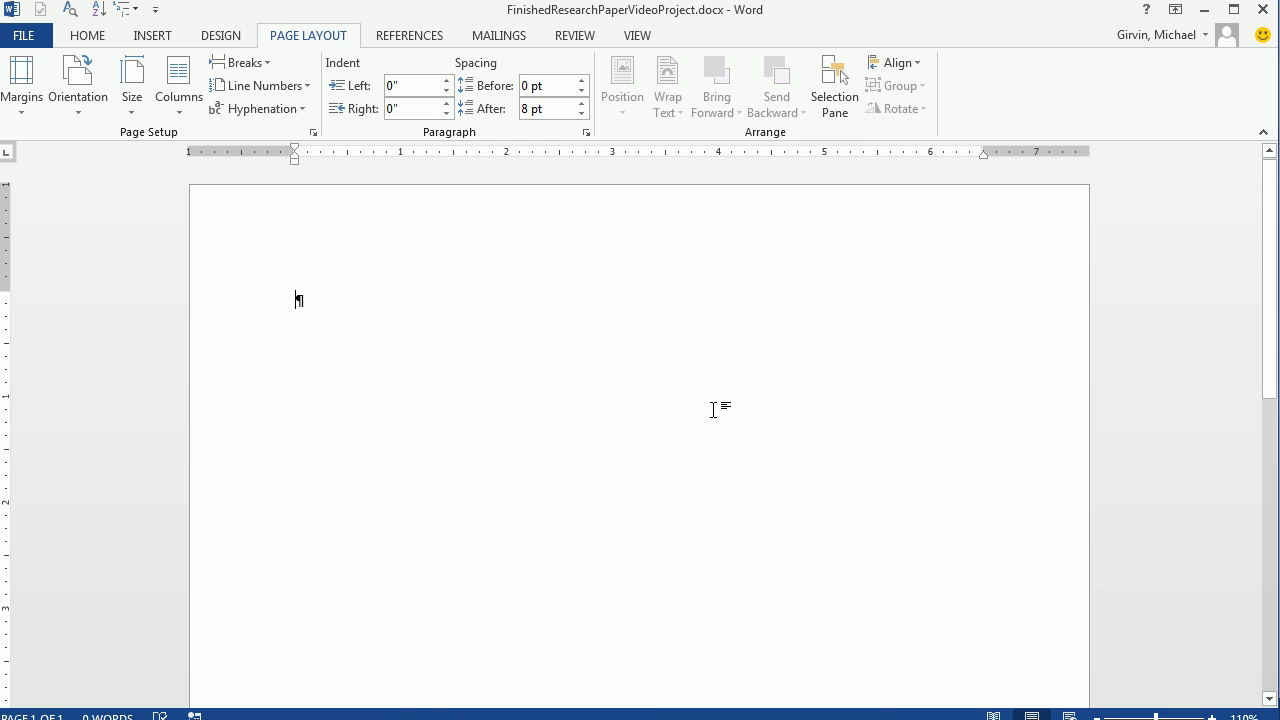
pyautogui.click(87, 36)
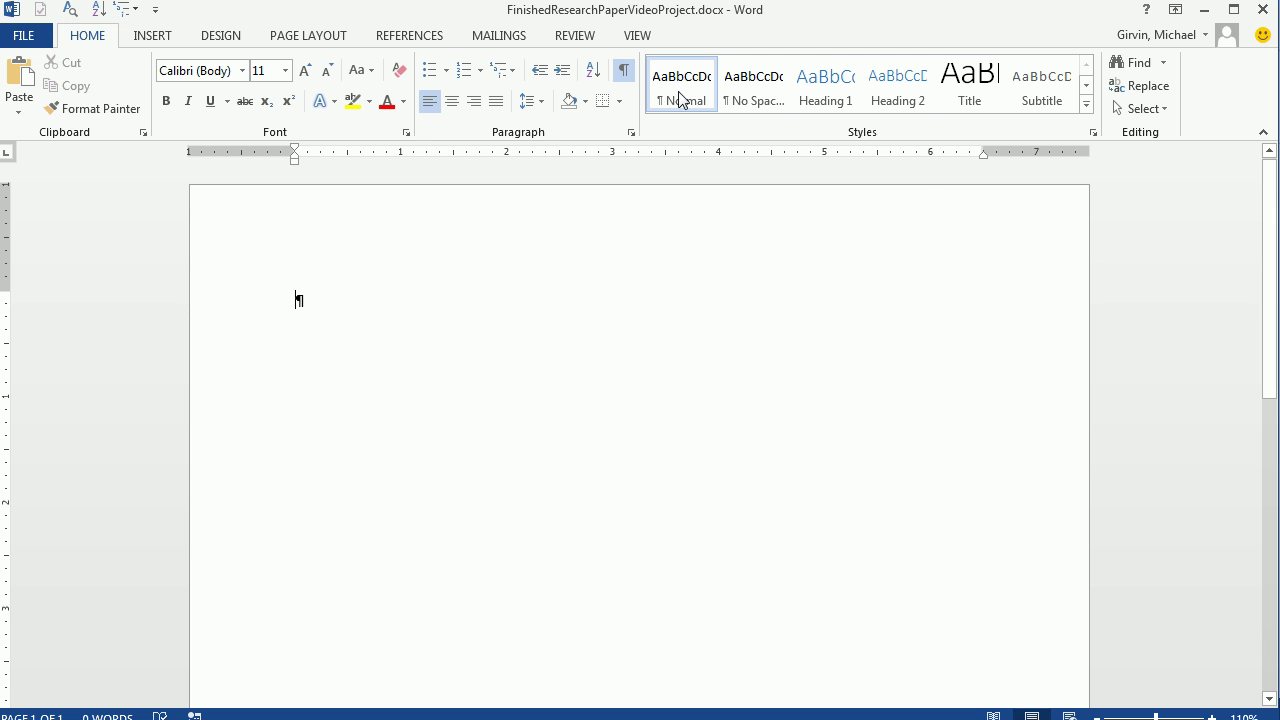
# Step: Change the Normal style's font to Times New Roman, 12 pt
pyautogui.rightClick(679, 99)
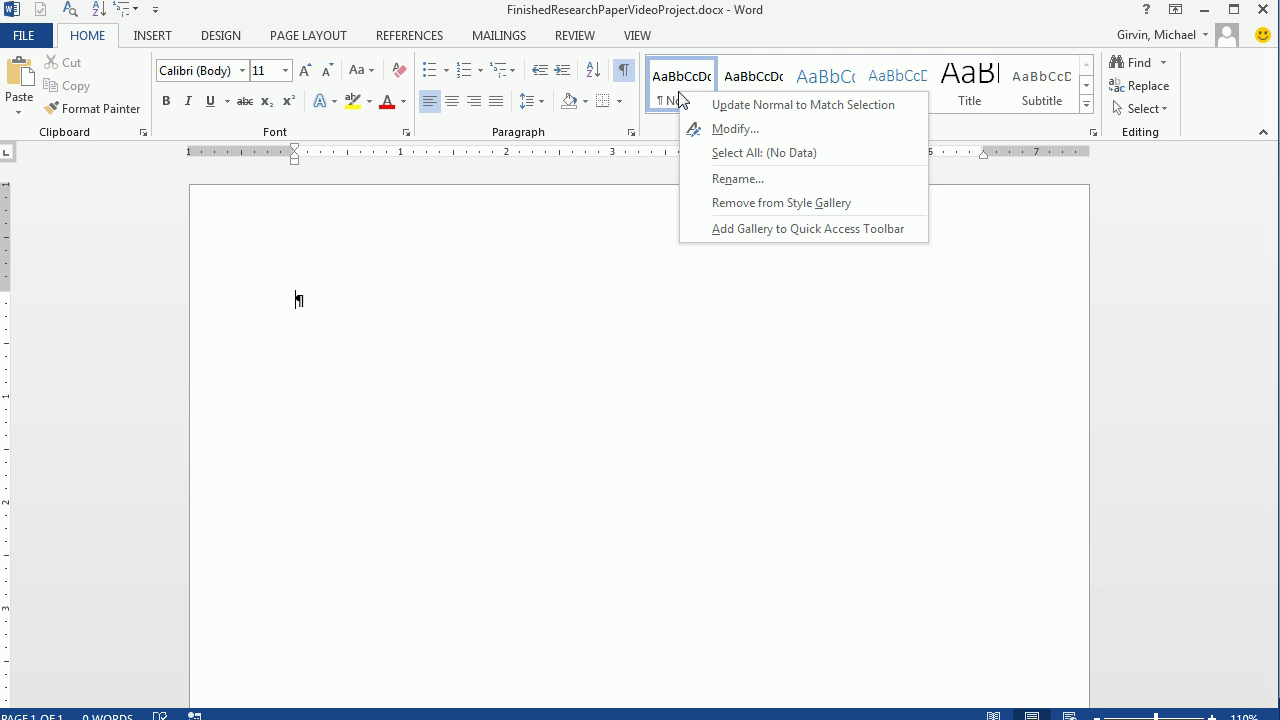
pyautogui.click(724, 130)
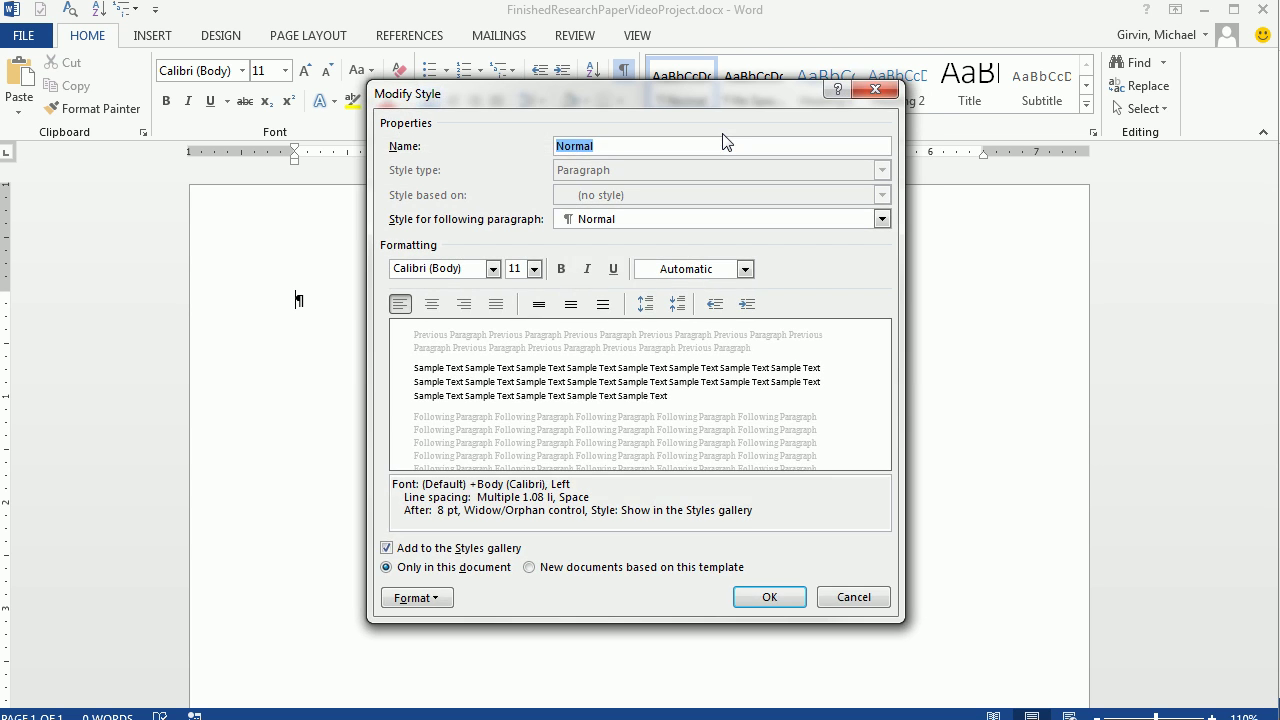
pyautogui.click(493, 270)
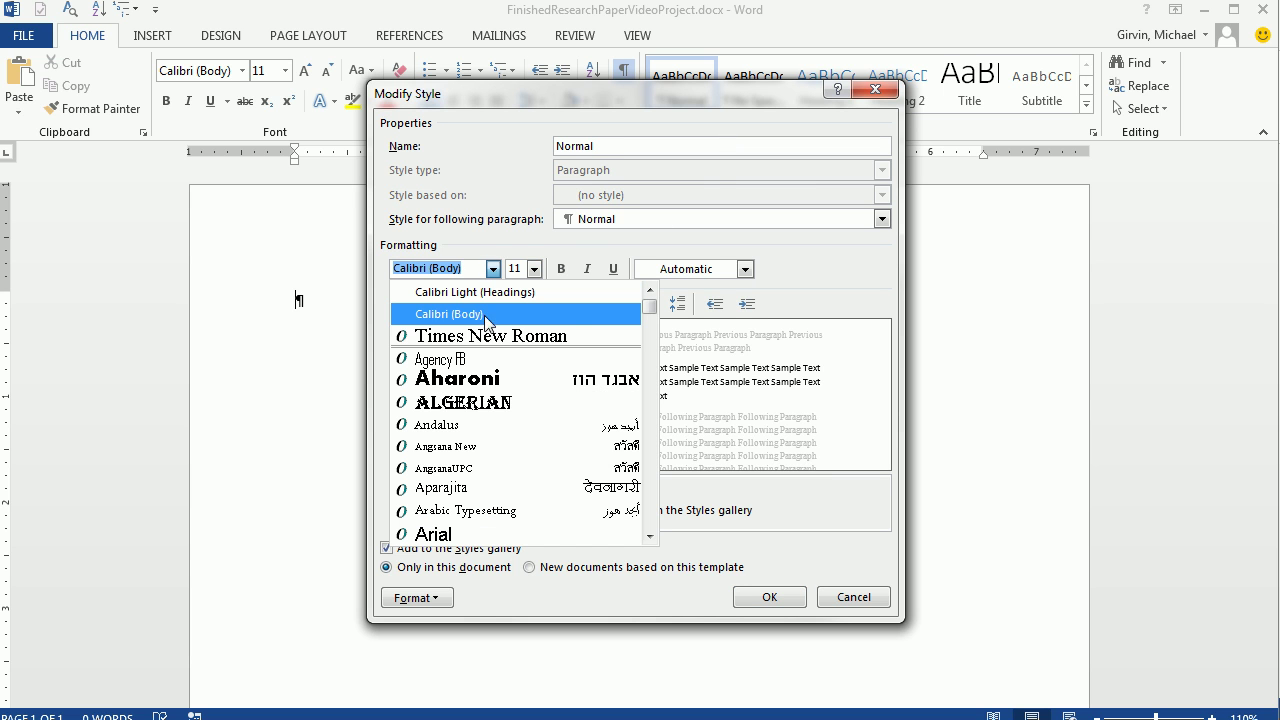
pyautogui.click(487, 337)
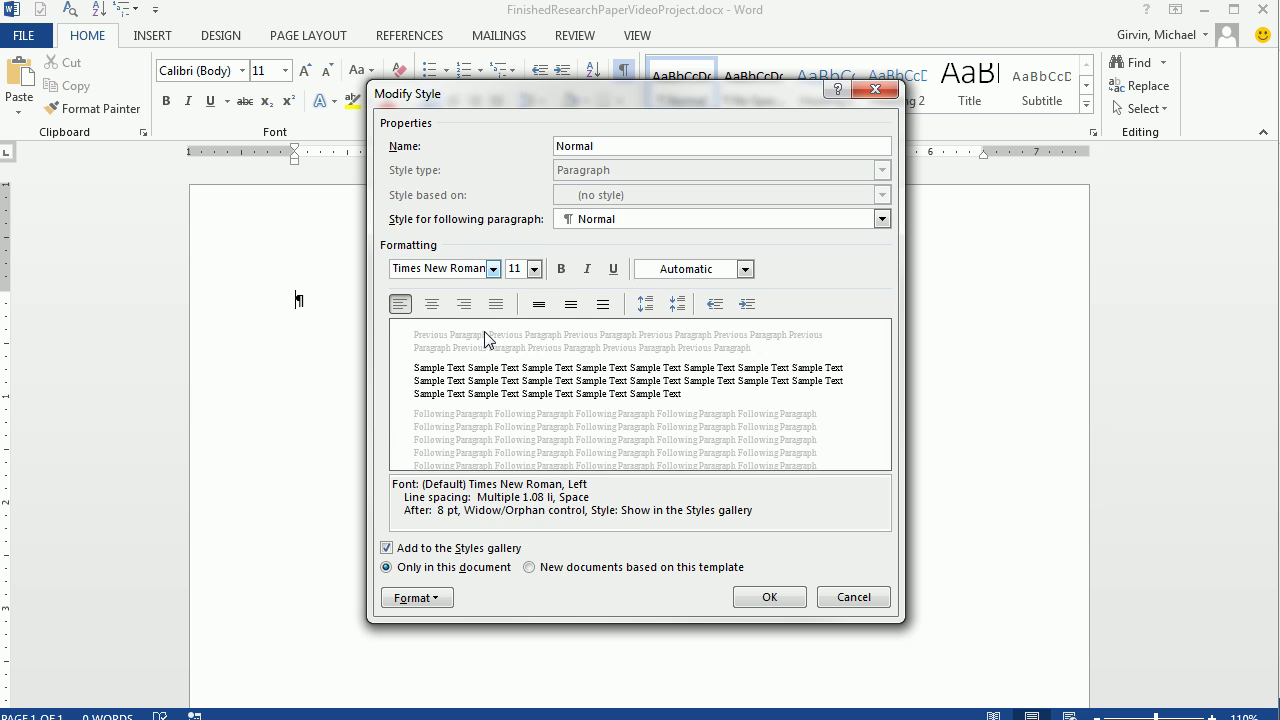
pyautogui.click(534, 269)
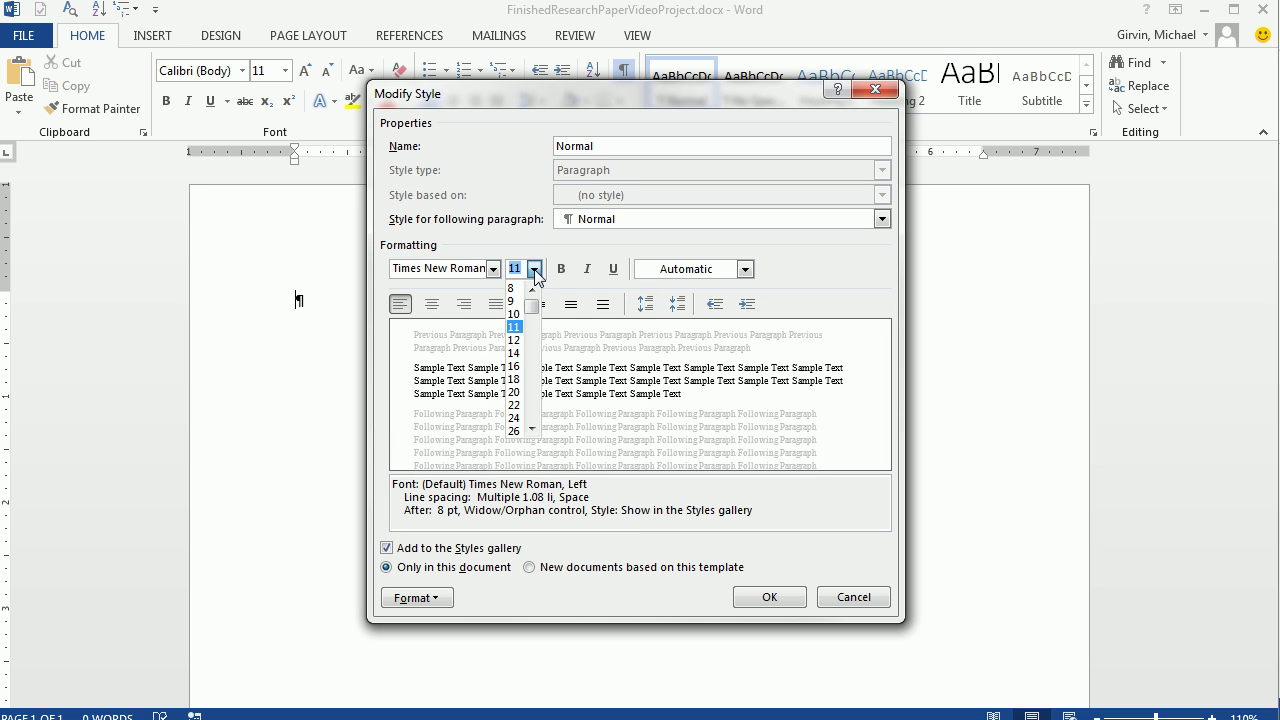
pyautogui.click(515, 340)
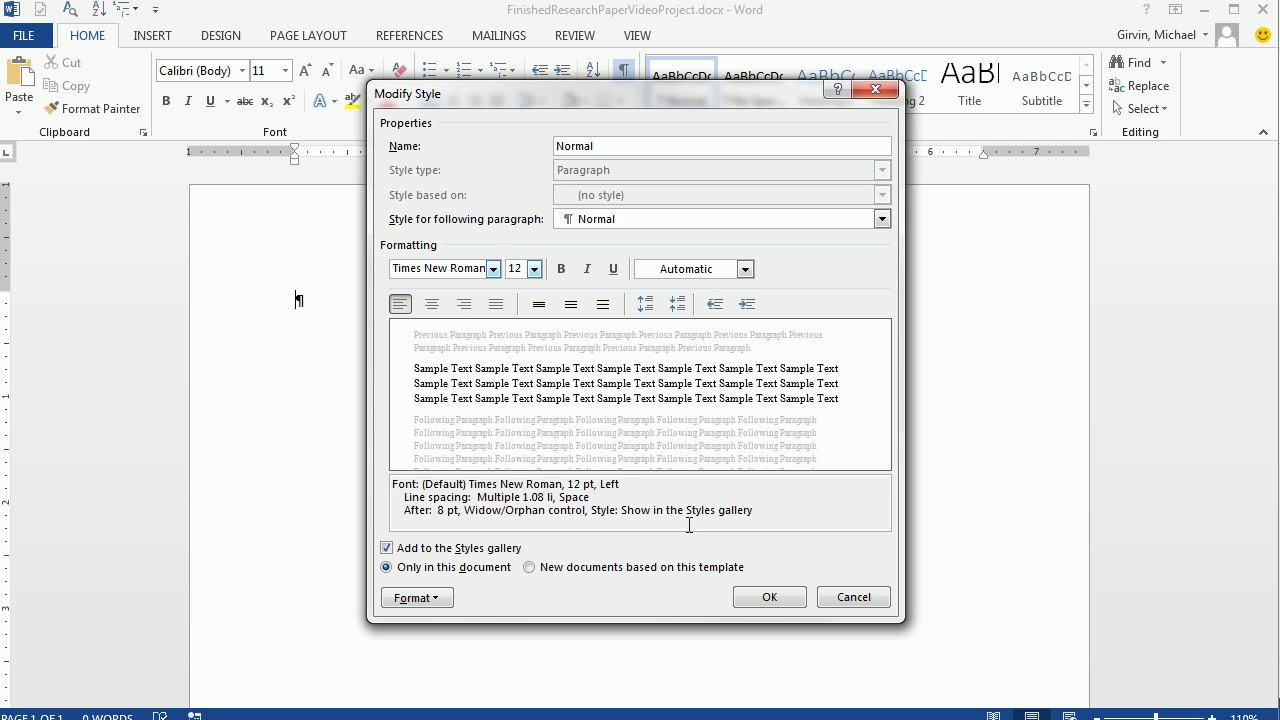
# Step: Give the Normal style double line spacing with 0 pt after paragraphs and save it
pyautogui.click(437, 600)
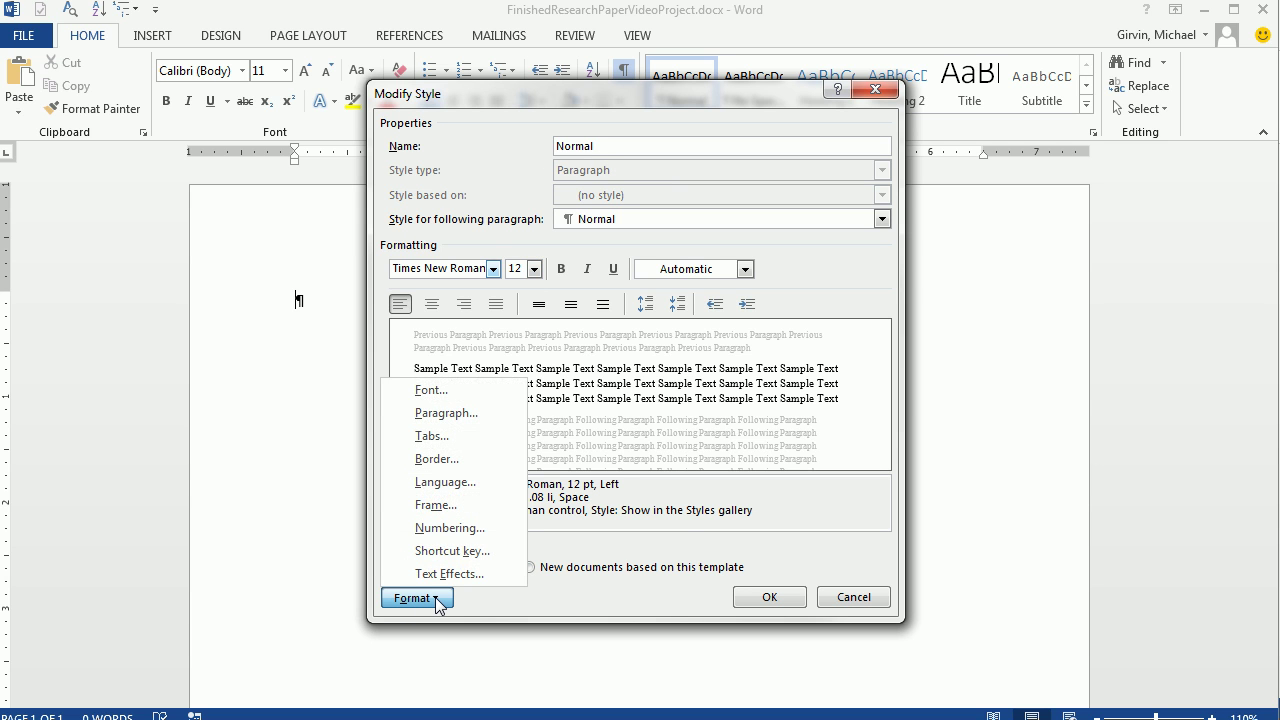
pyautogui.click(446, 413)
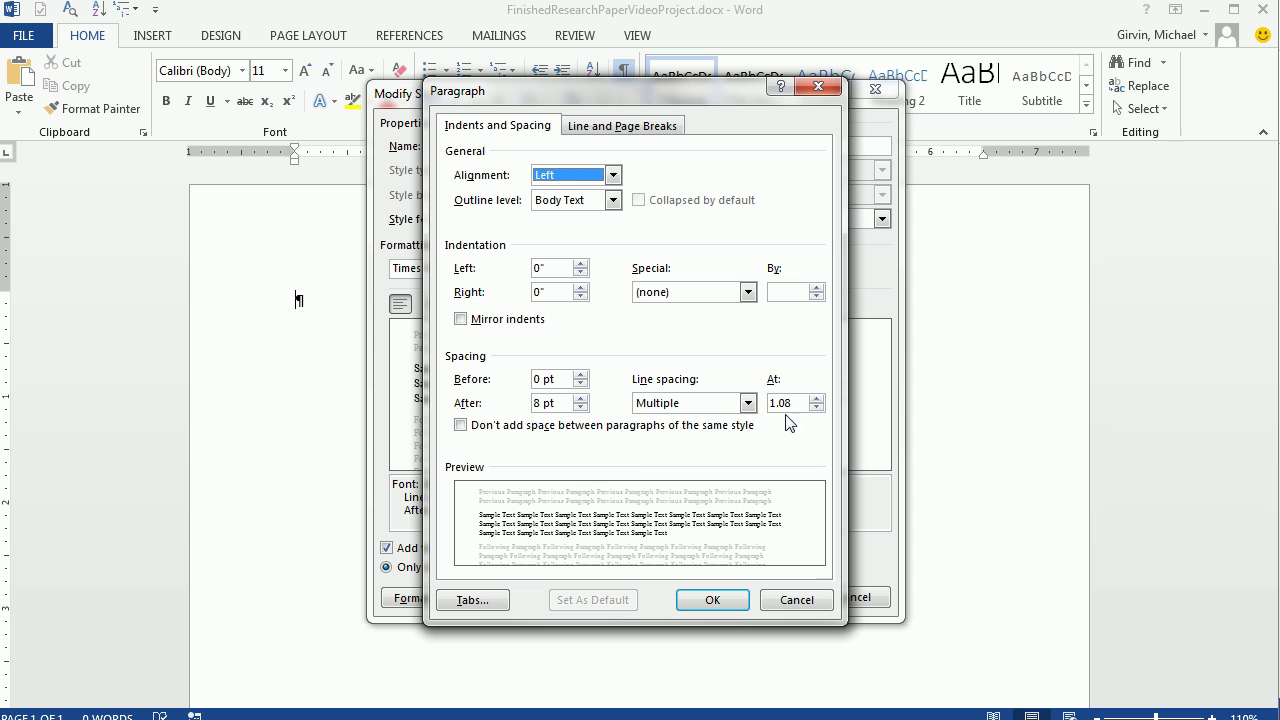
pyautogui.click(748, 405)
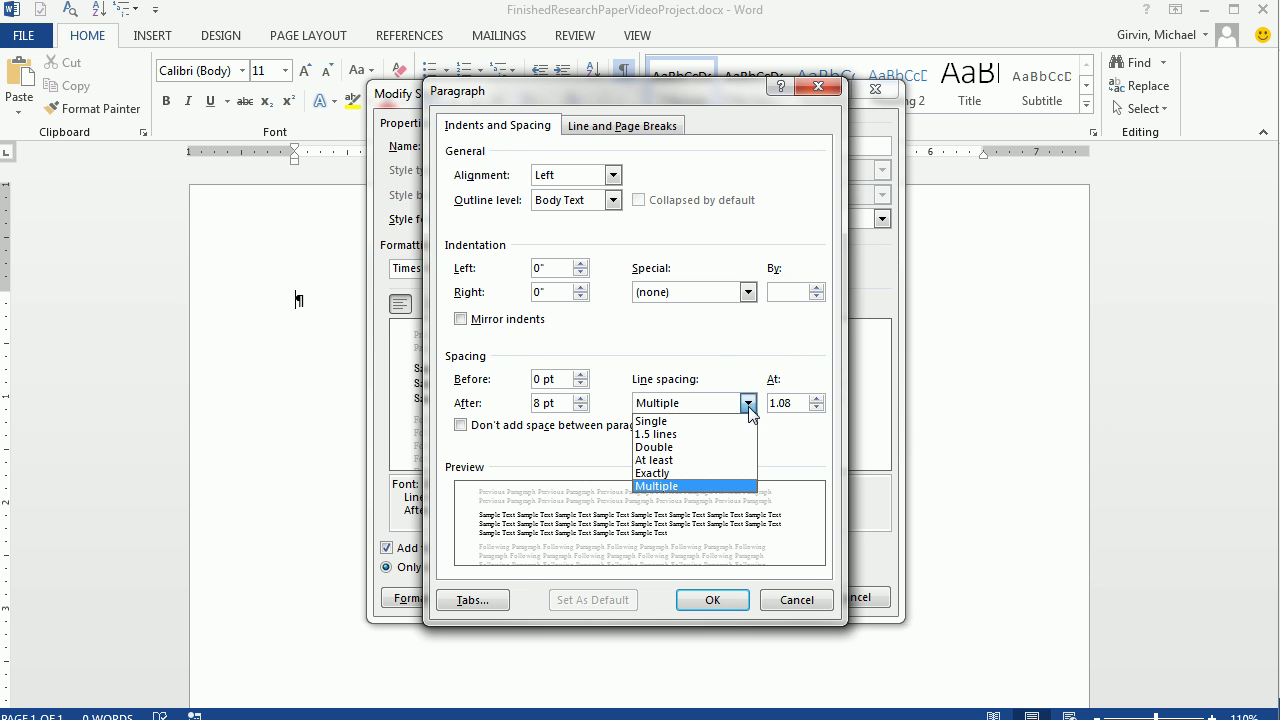
pyautogui.click(690, 447)
pyautogui.click(580, 408)
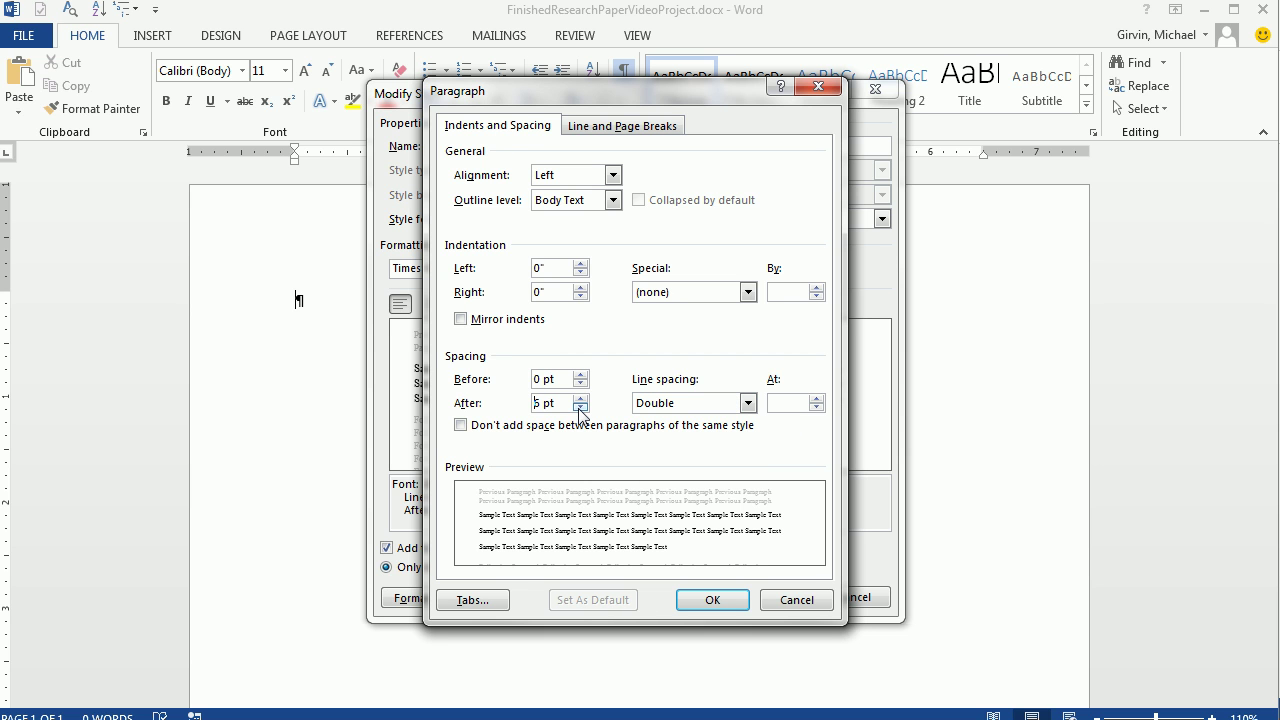
pyautogui.click(580, 408)
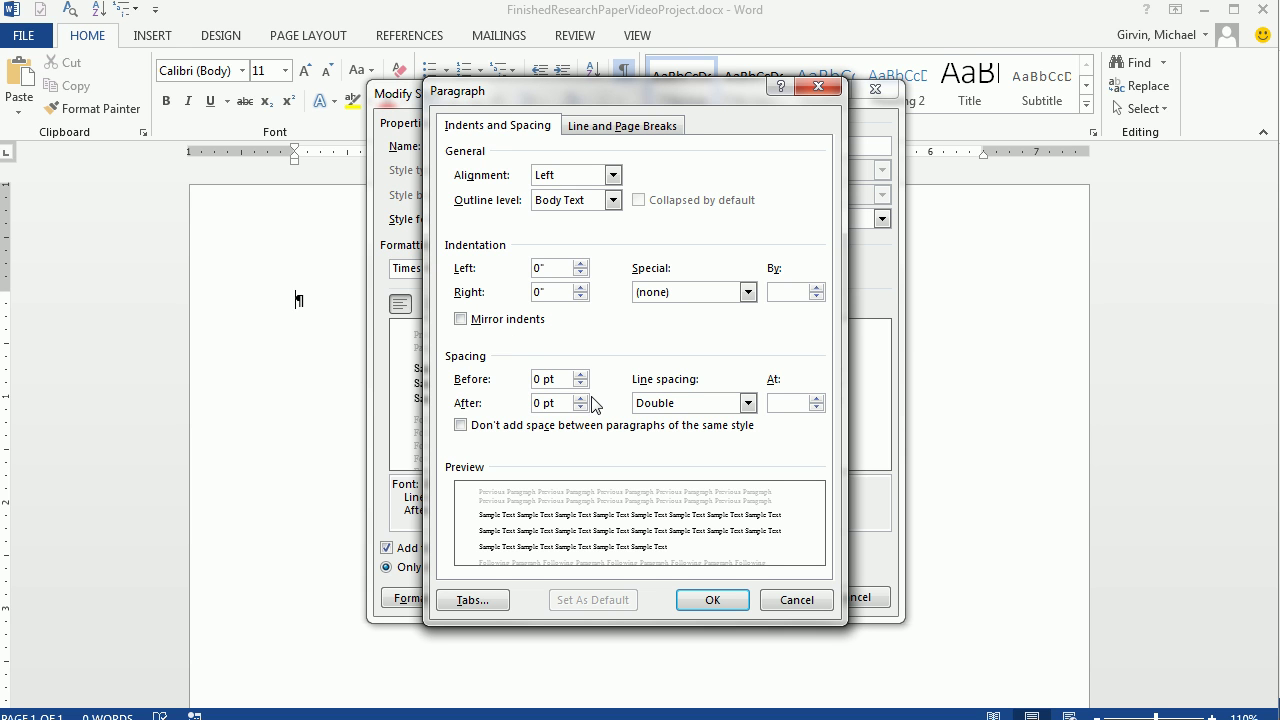
pyautogui.click(708, 600)
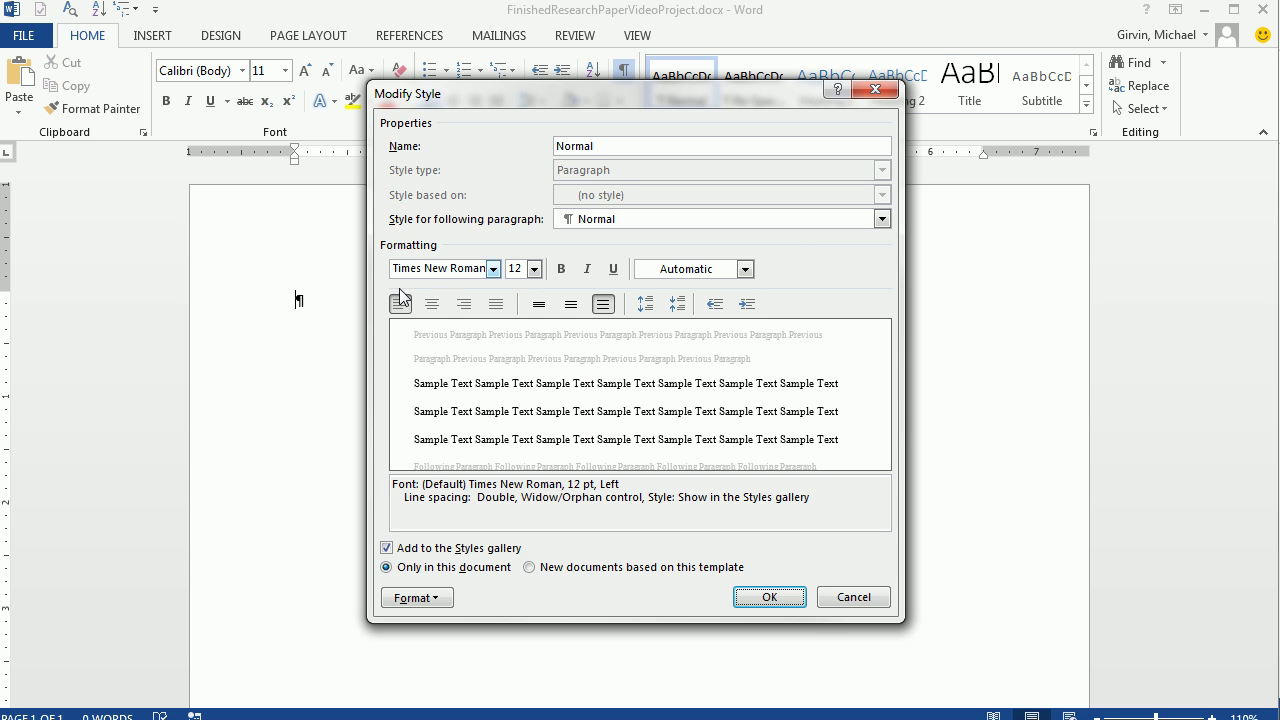
pyautogui.click(770, 598)
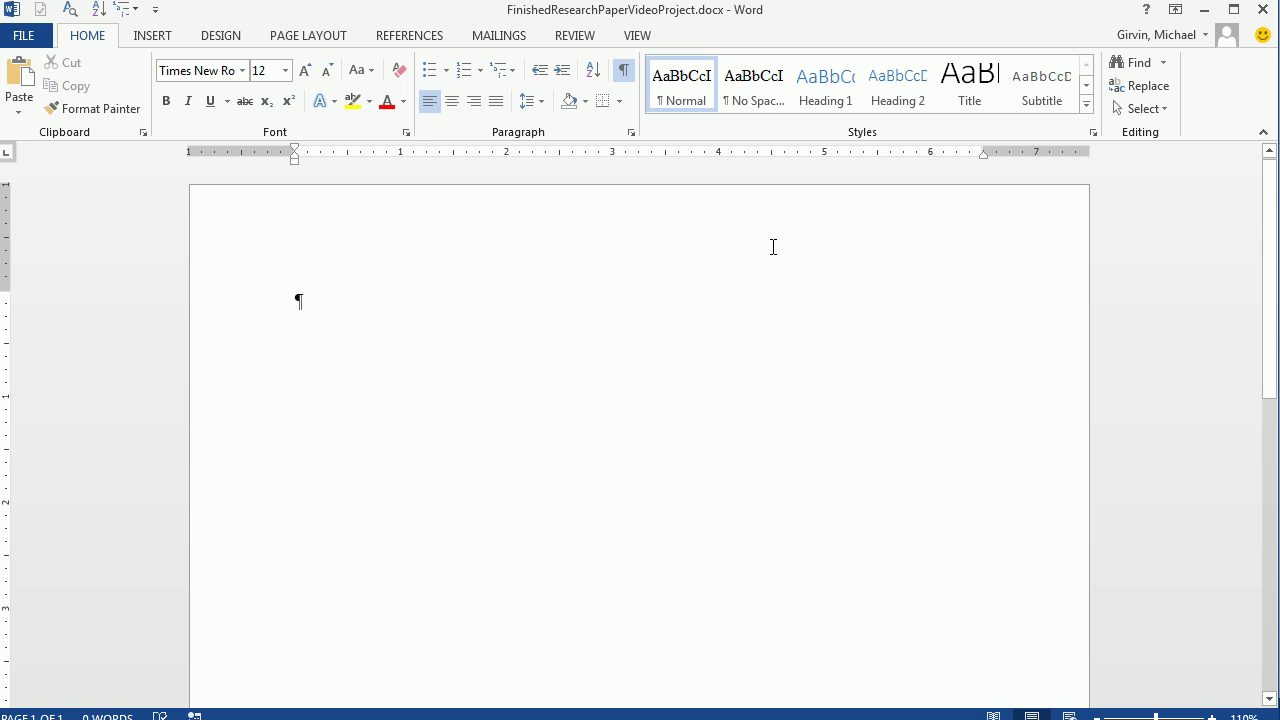
pyautogui.click(167, 42)
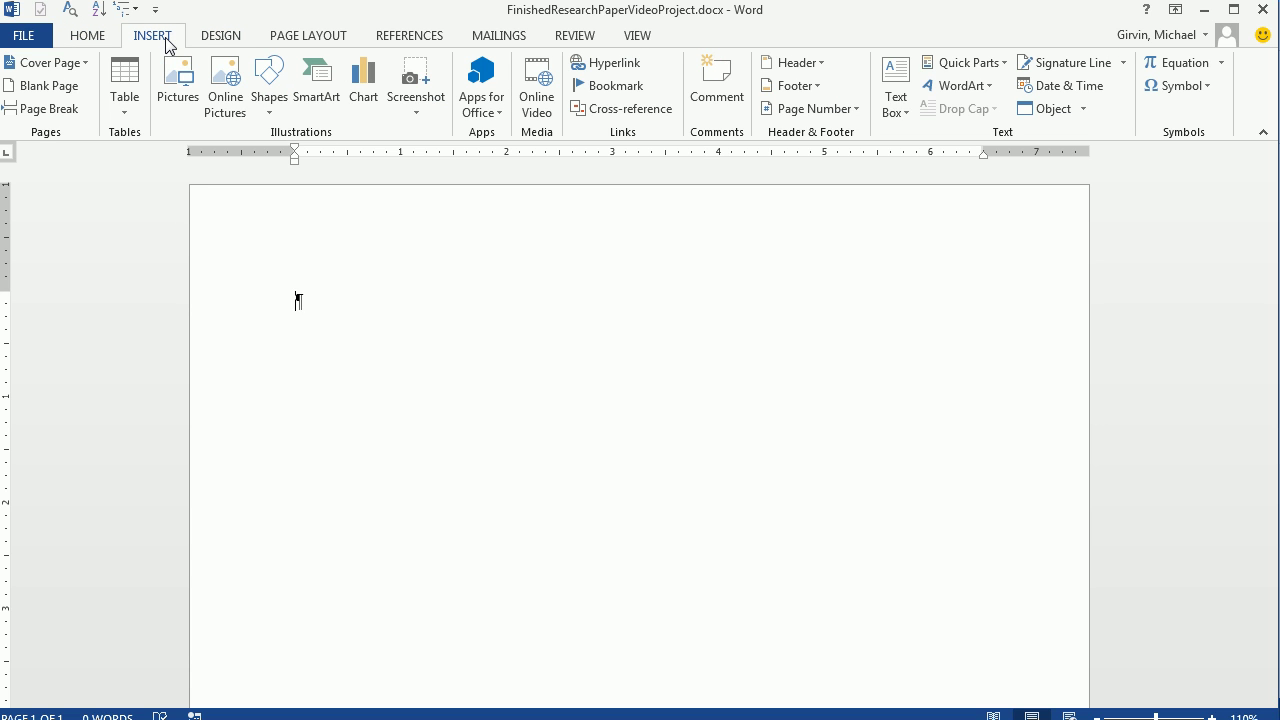
pyautogui.click(820, 62)
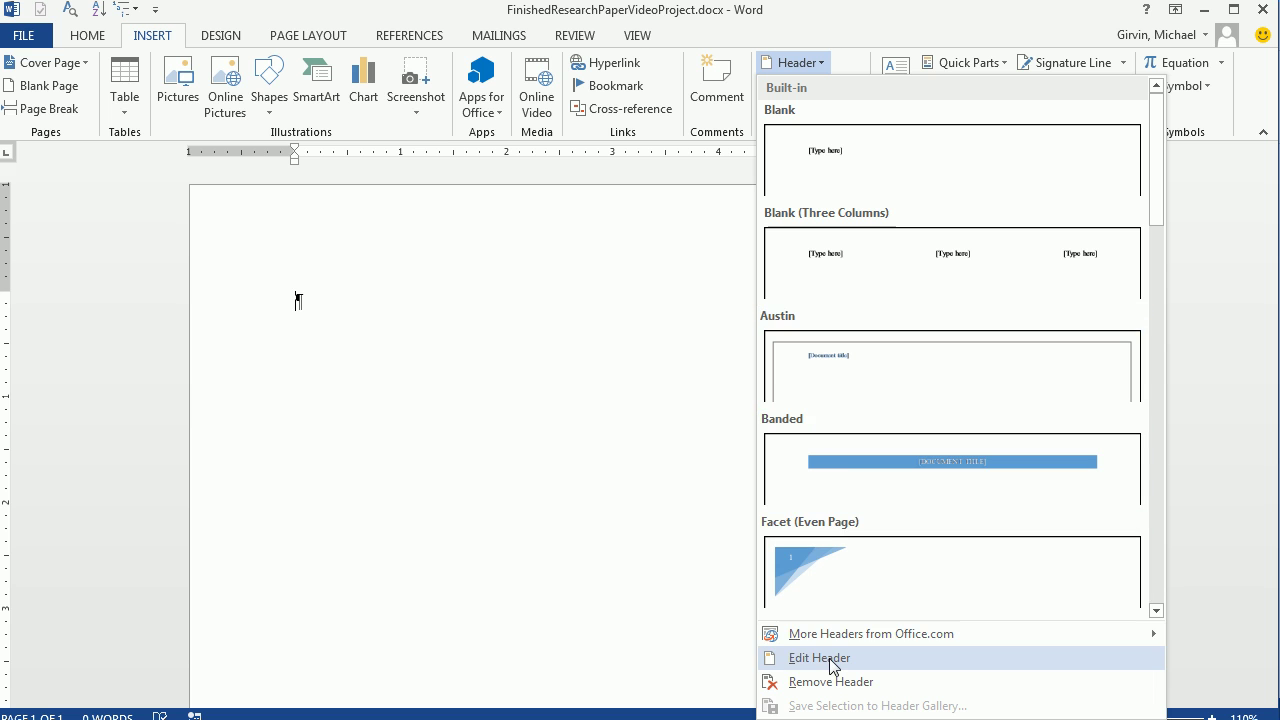
pyautogui.click(820, 657)
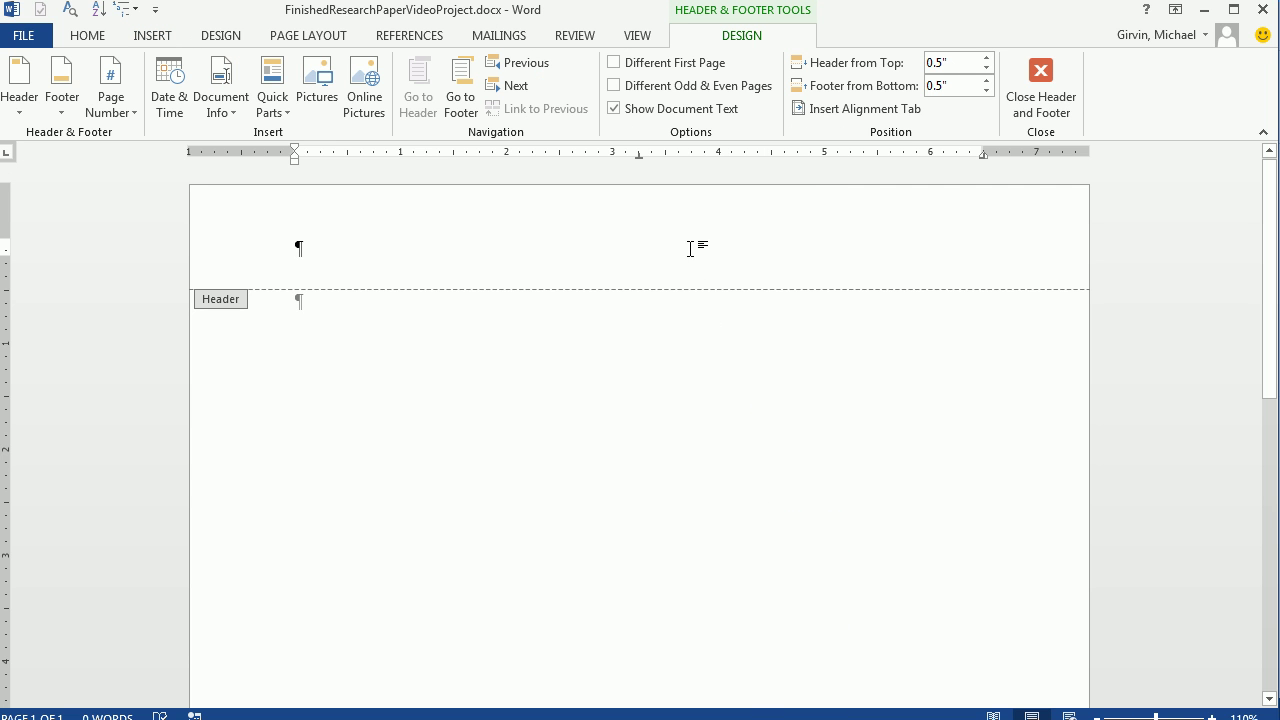
pyautogui.click(1043, 71)
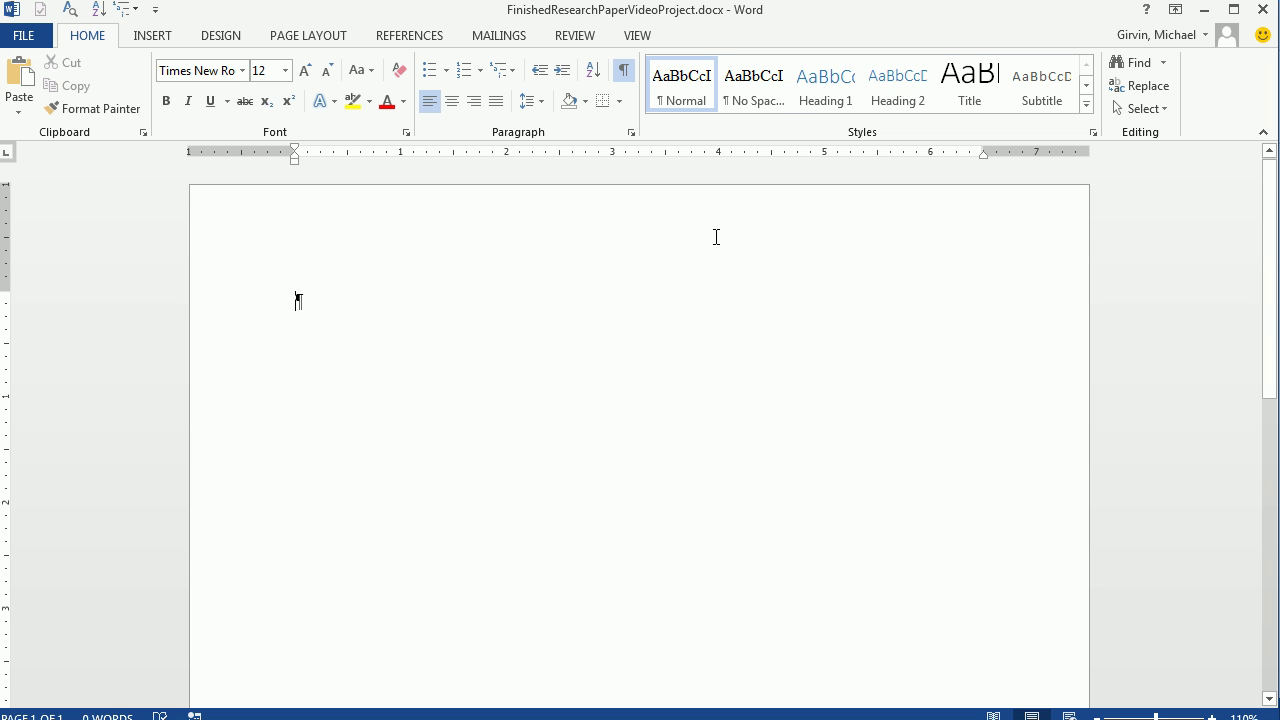
# Step: Right-align the header paragraph and type 'Your Last Name' in it
pyautogui.doubleClick(625, 229)
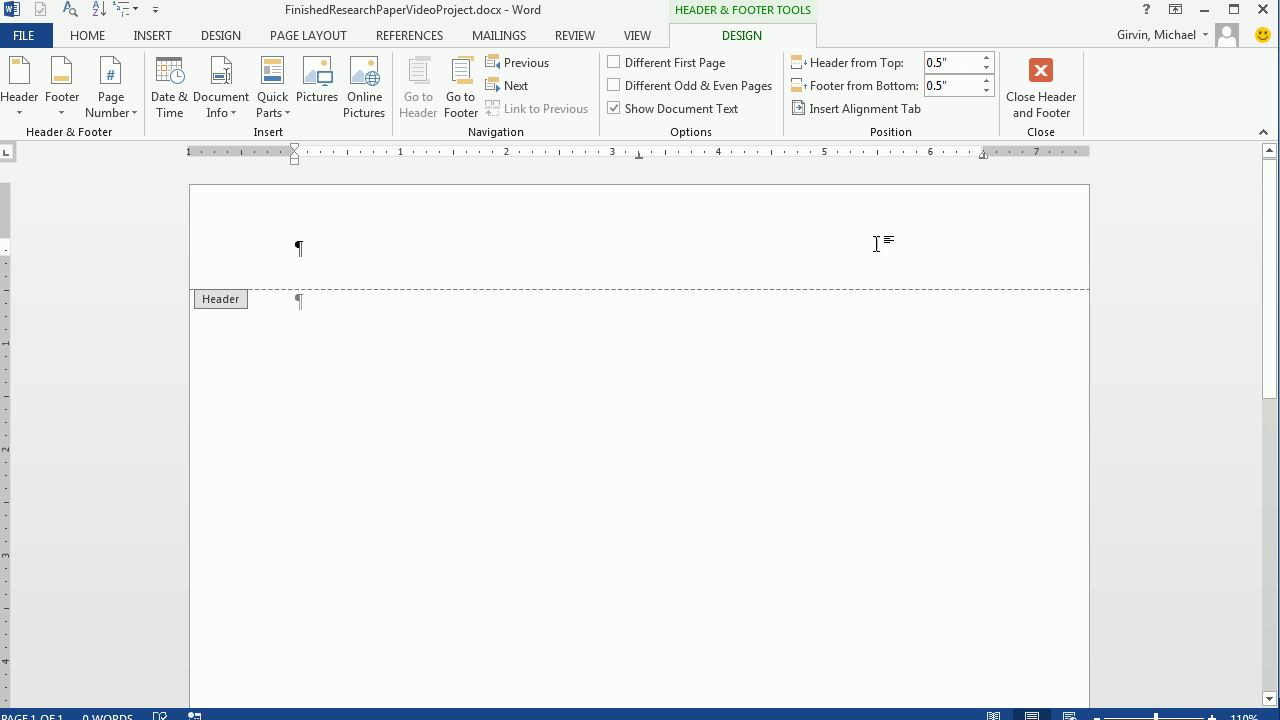
pyautogui.doubleClick(987, 241)
pyautogui.hotkey('ctrl', 'l')
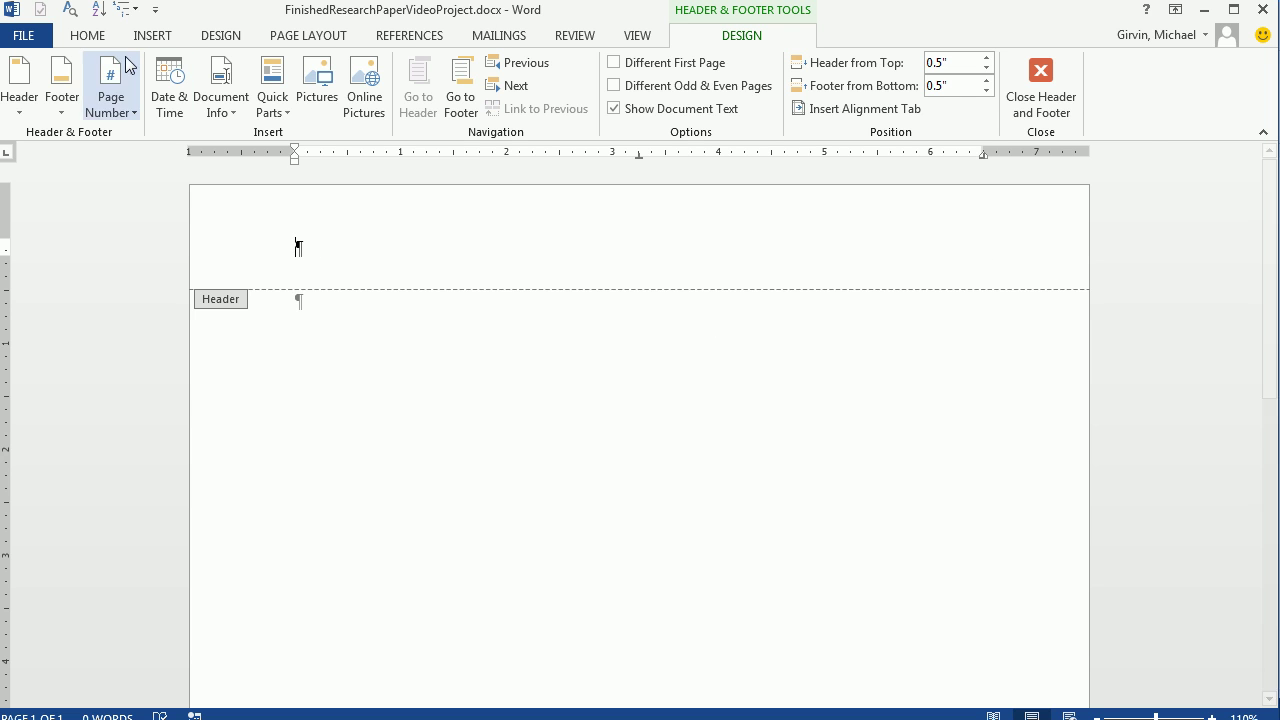
pyautogui.click(88, 36)
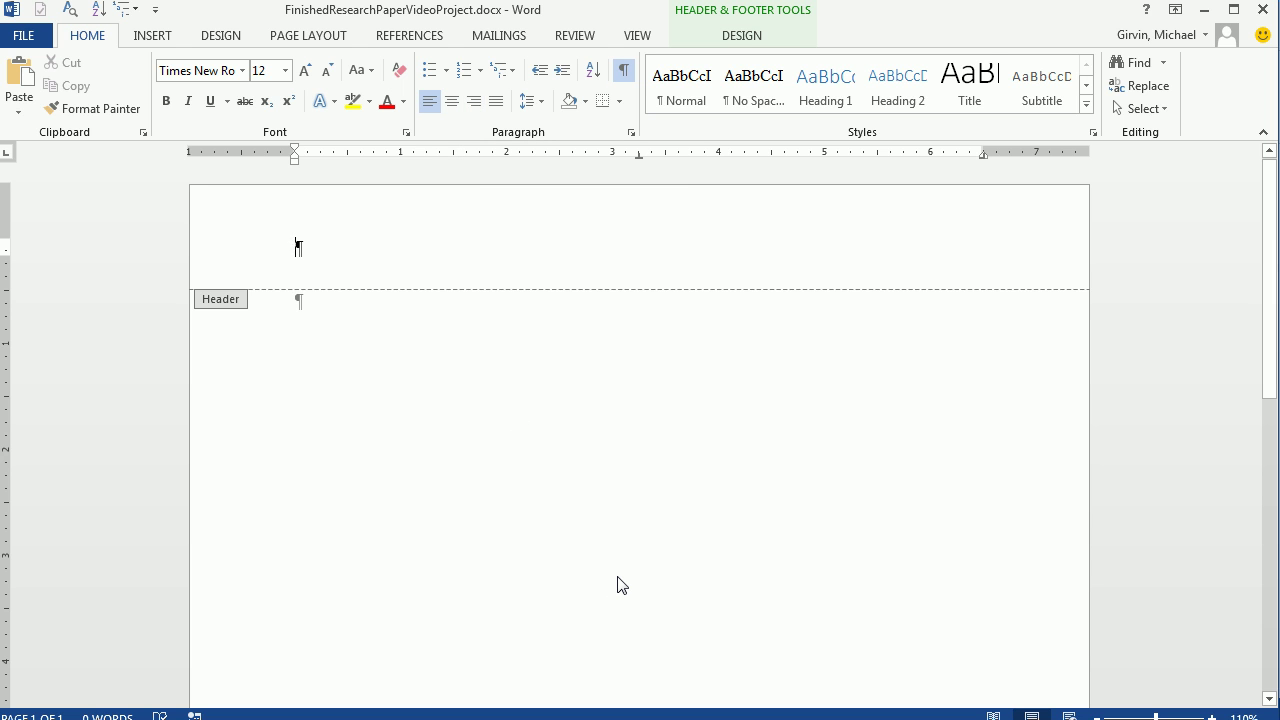
pyautogui.hotkey('ctrl', 'r')
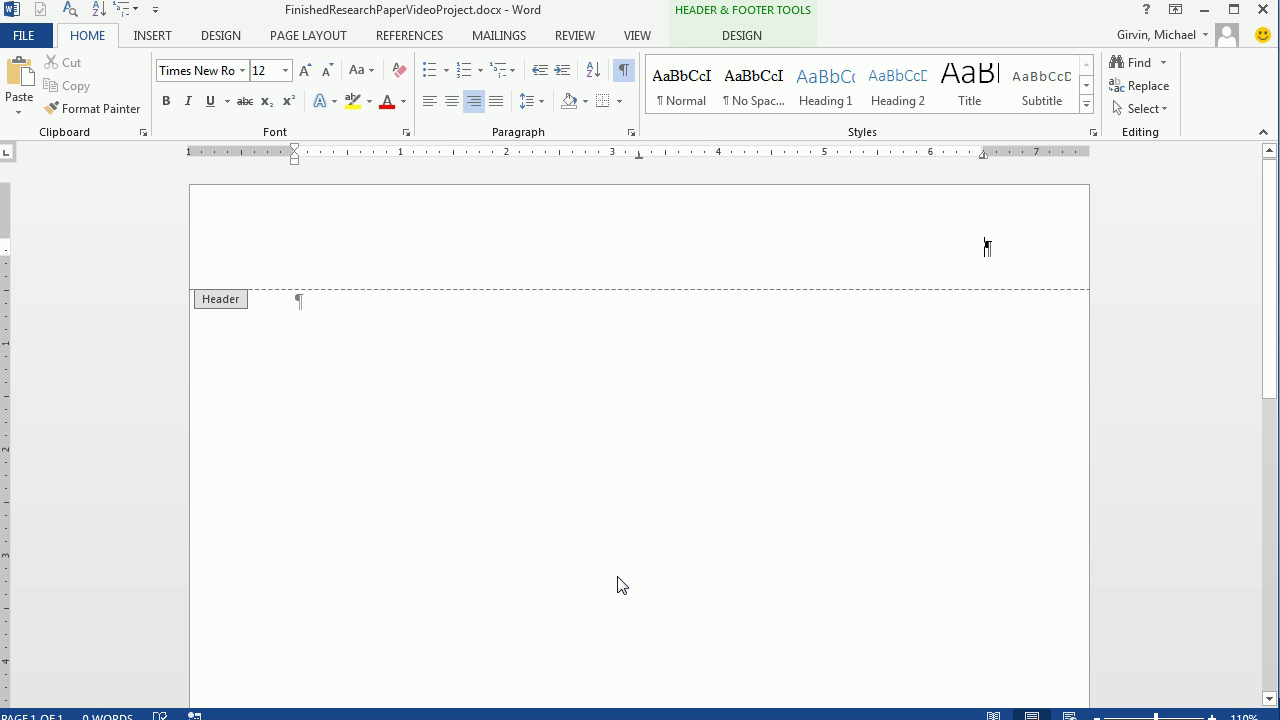
pyautogui.write('Your Last')
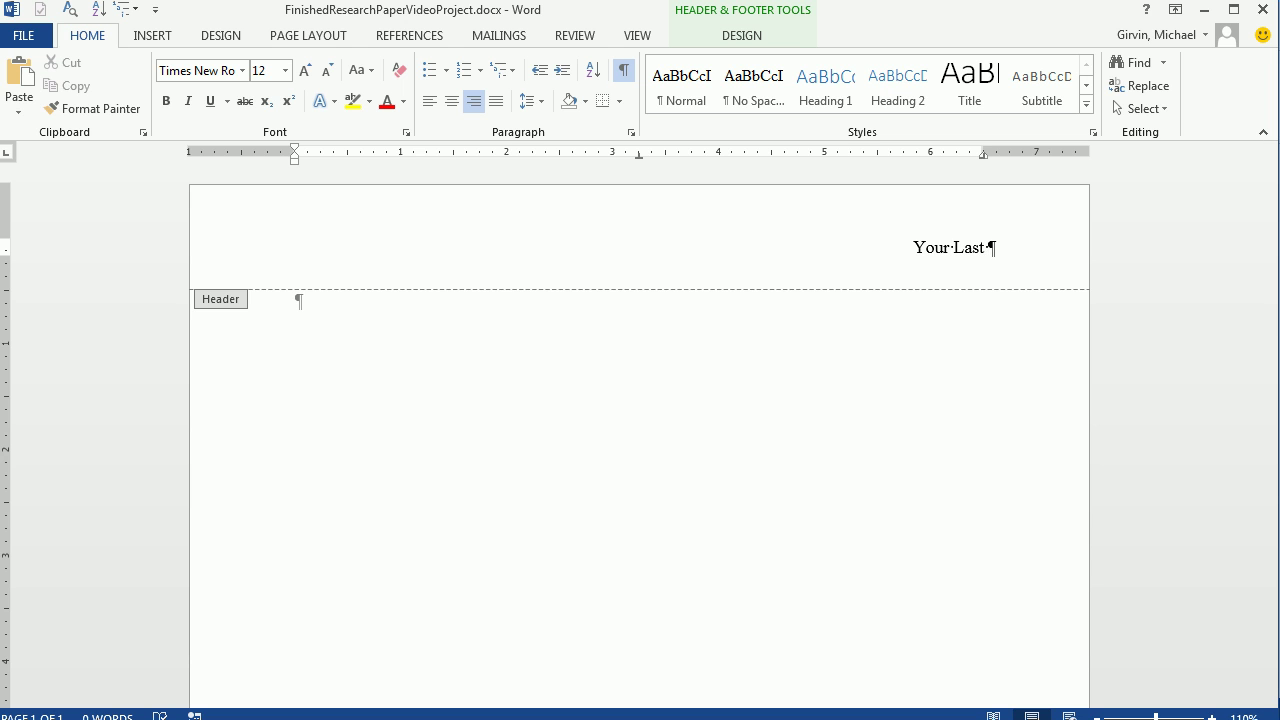
pyautogui.write(' Name')
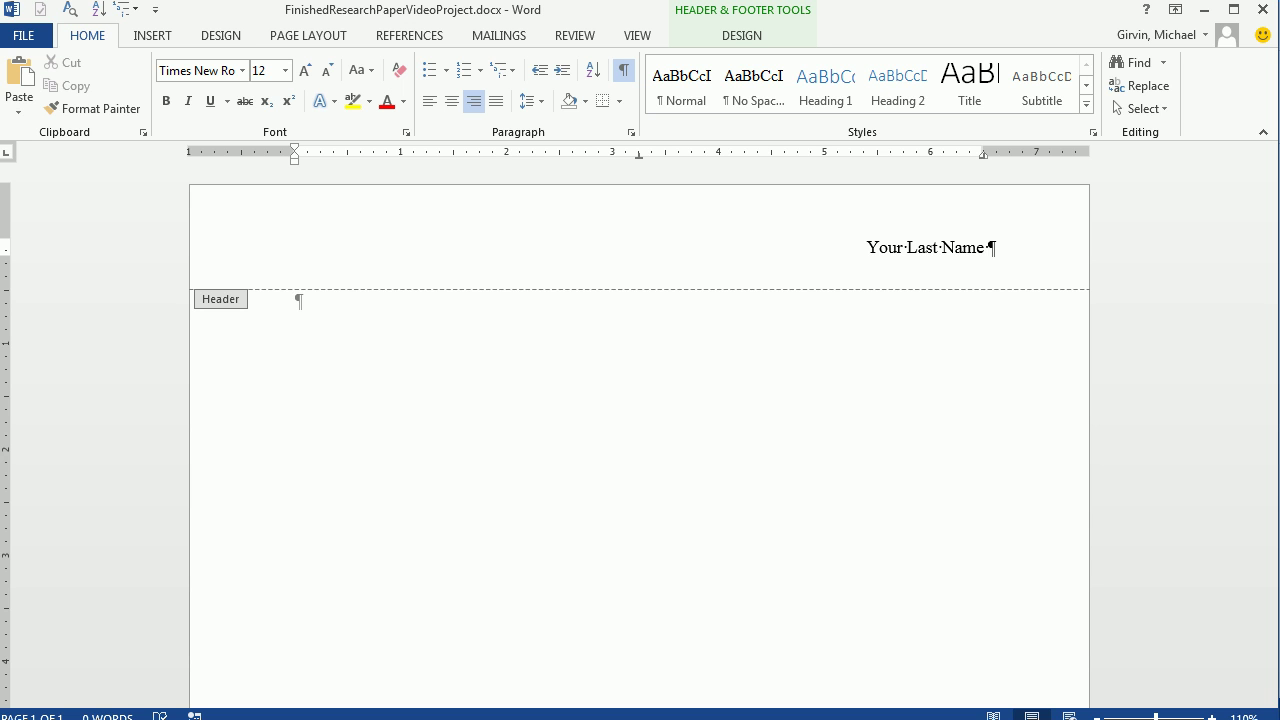
# Step: Insert a Plain Number page number at the current position after the name
pyautogui.click(990, 247)
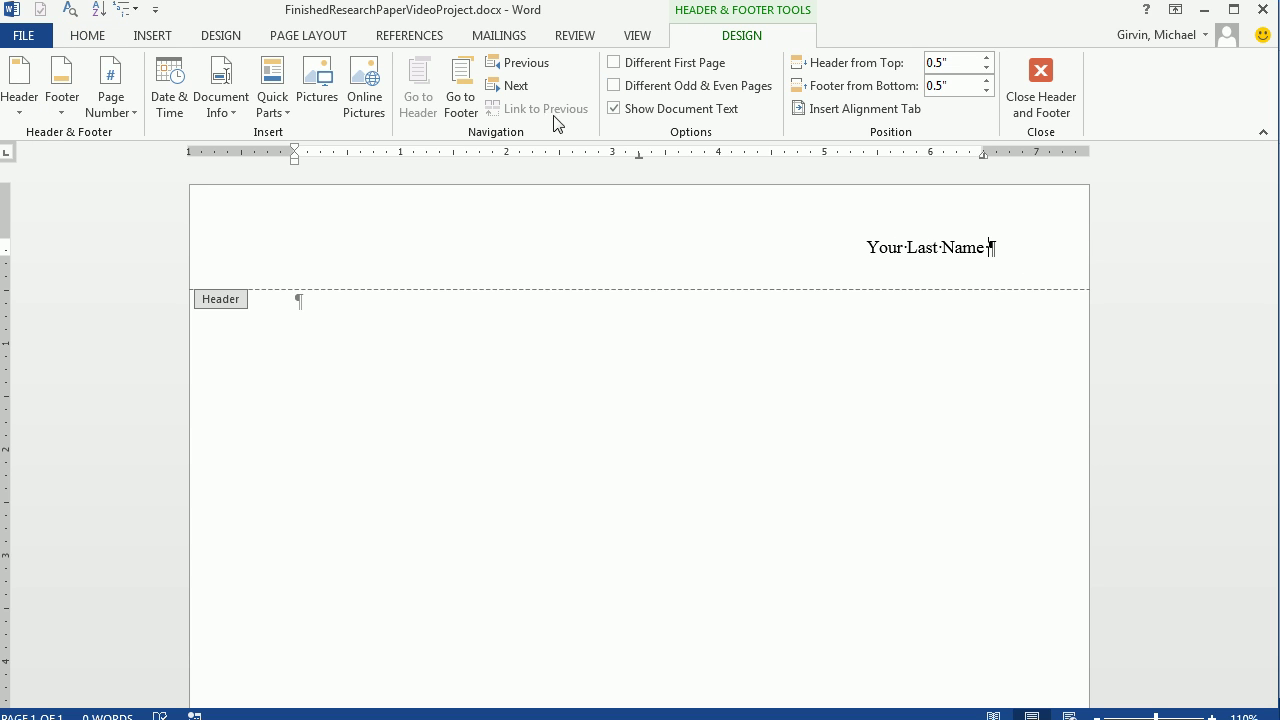
pyautogui.click(134, 113)
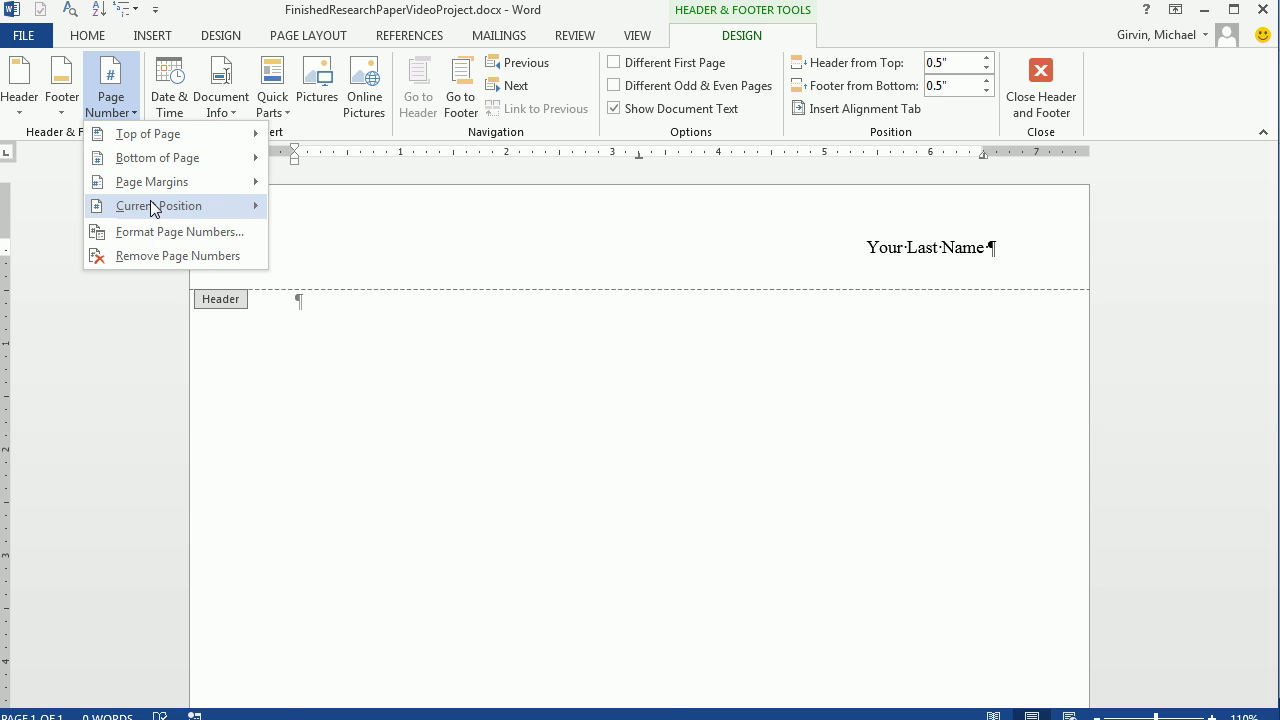
pyautogui.moveTo(153, 207)
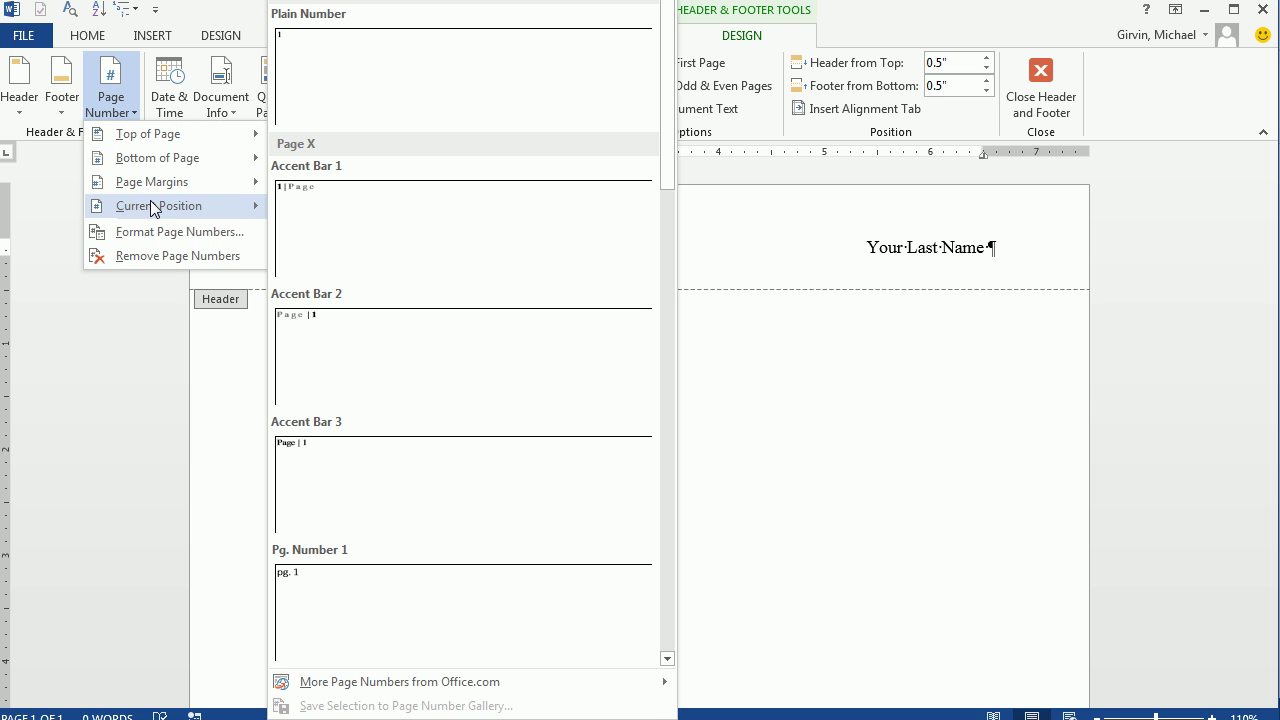
pyautogui.click(314, 84)
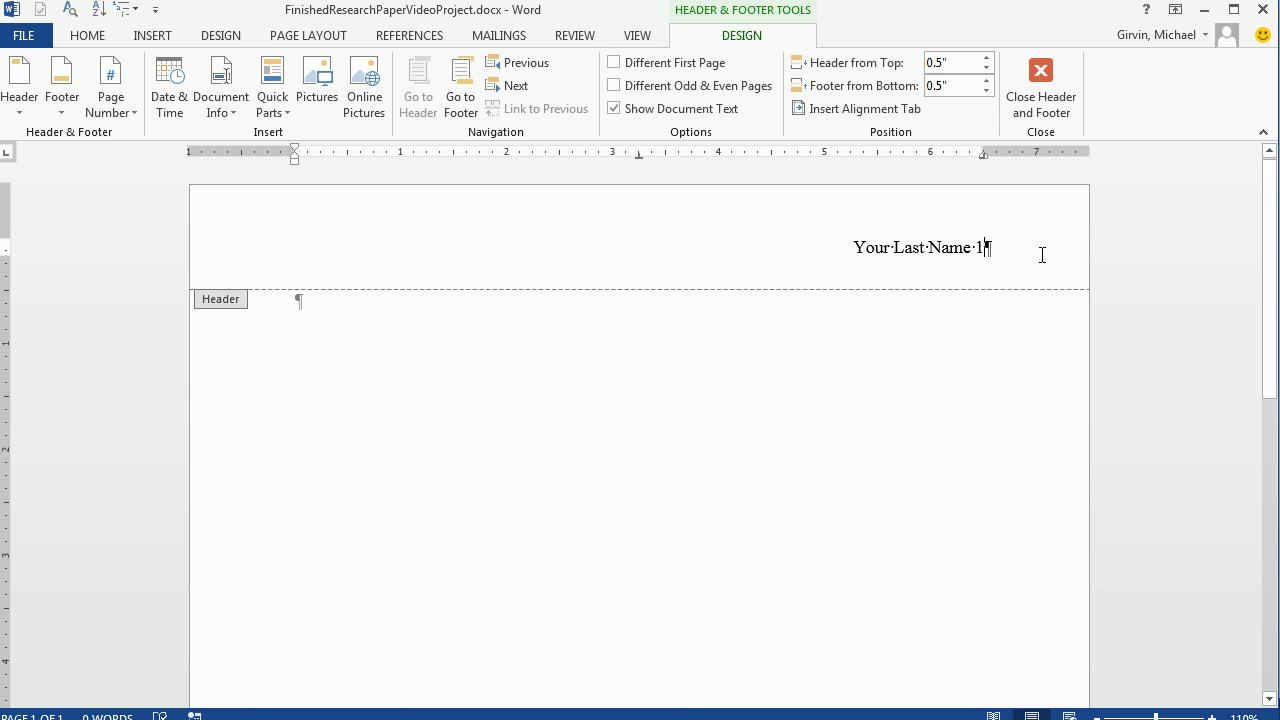
# Step: Add two test pages to check the page numbering, then delete the extra page
pyautogui.click(1040, 82)
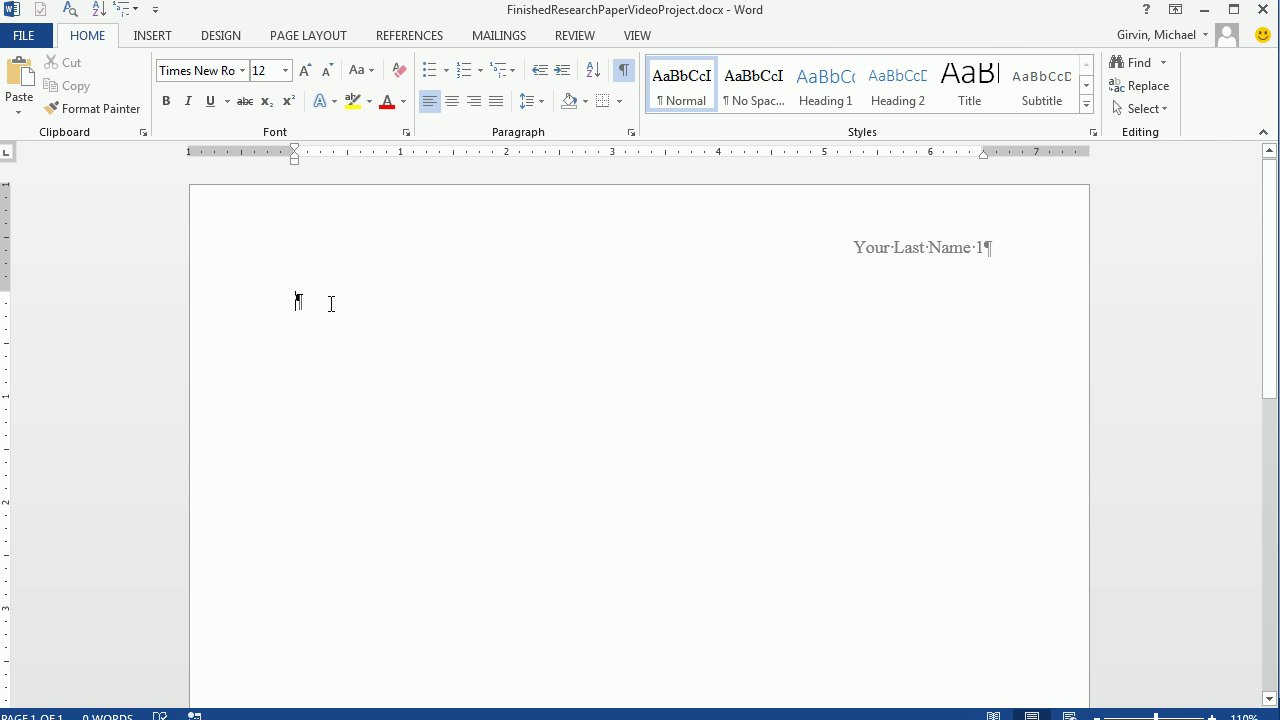
pyautogui.hotkey('ctrl', 'Return')
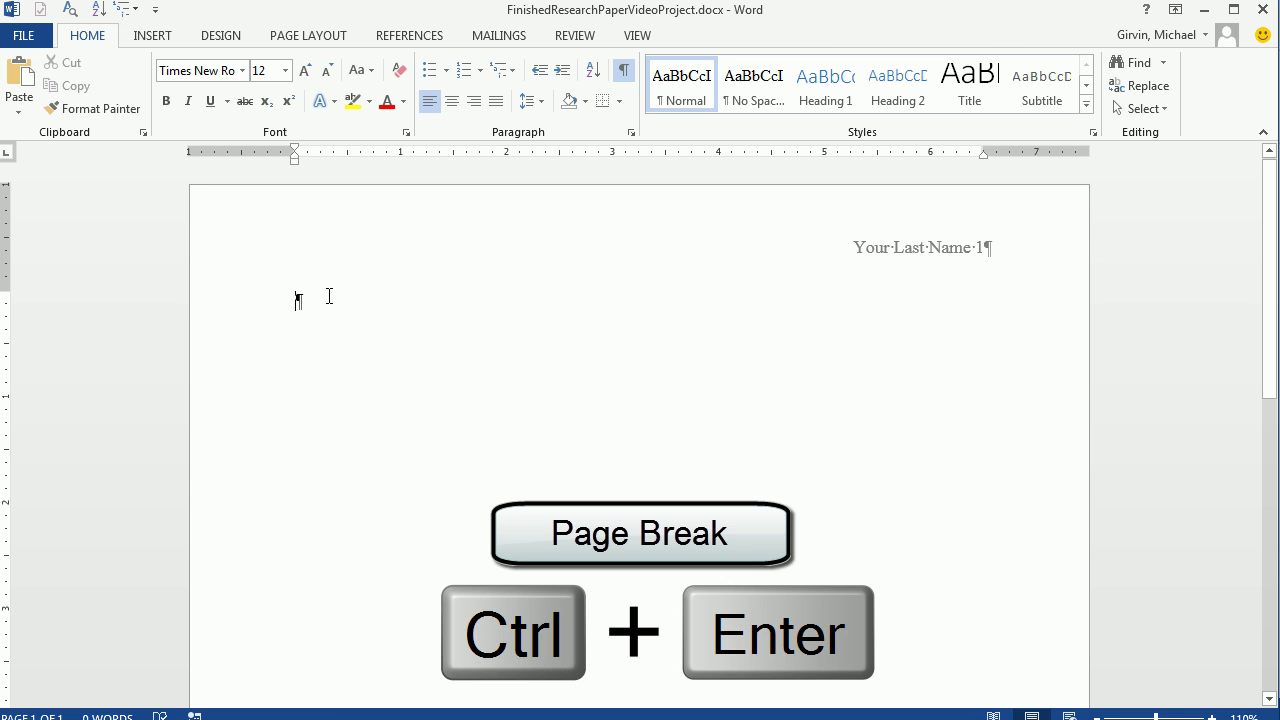
pyautogui.scroll(-3, 691, 447)
pyautogui.scroll(-1, 691, 447)
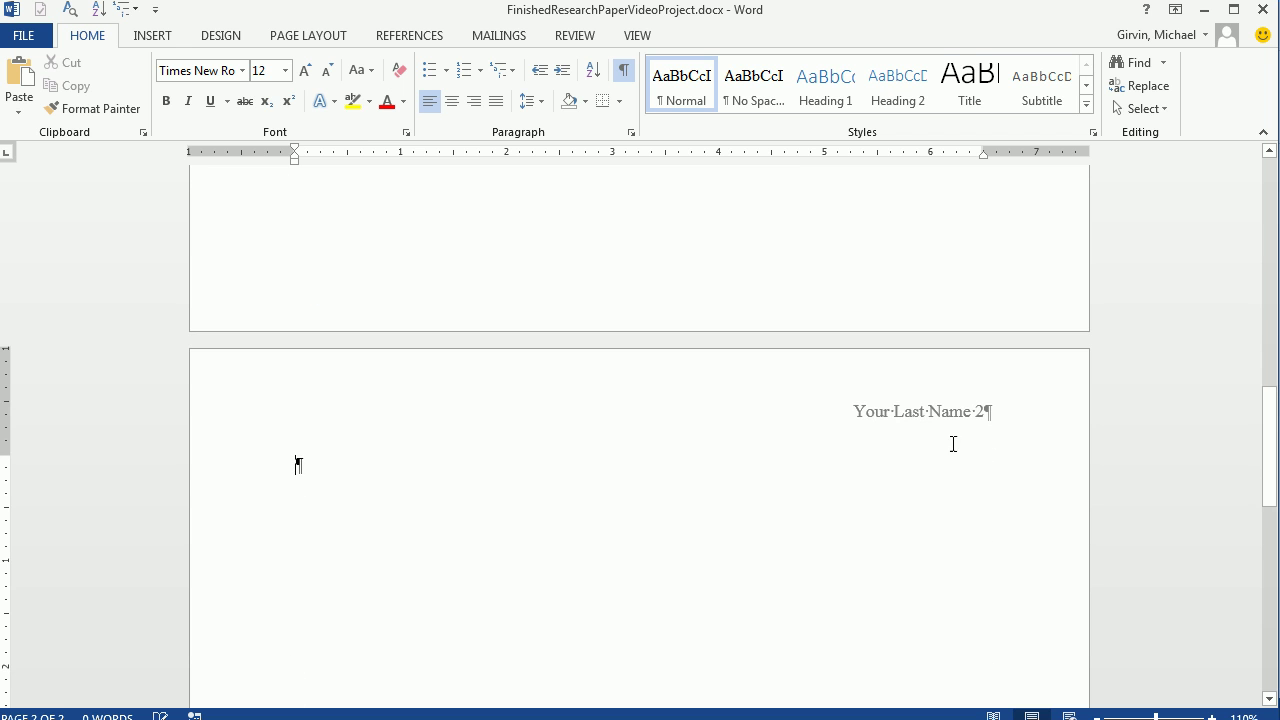
pyautogui.hotkey('ctrl', 'Return')
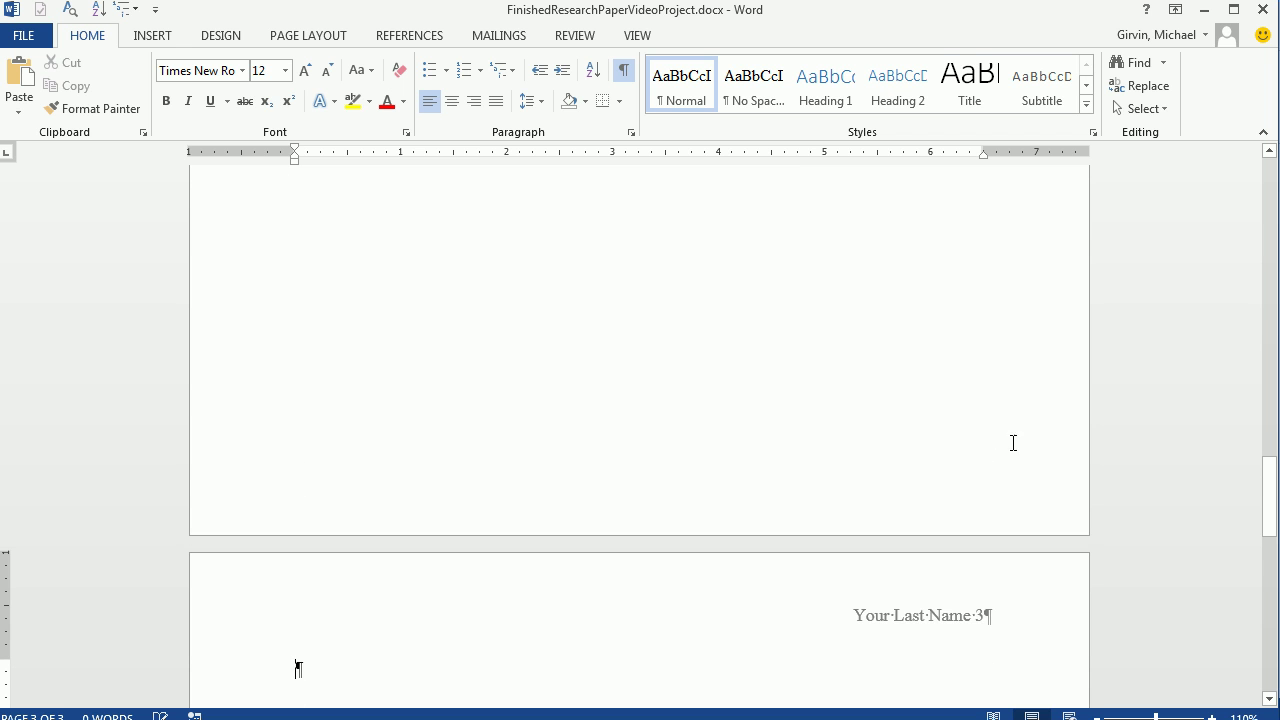
pyautogui.scroll(-5, 986, 470)
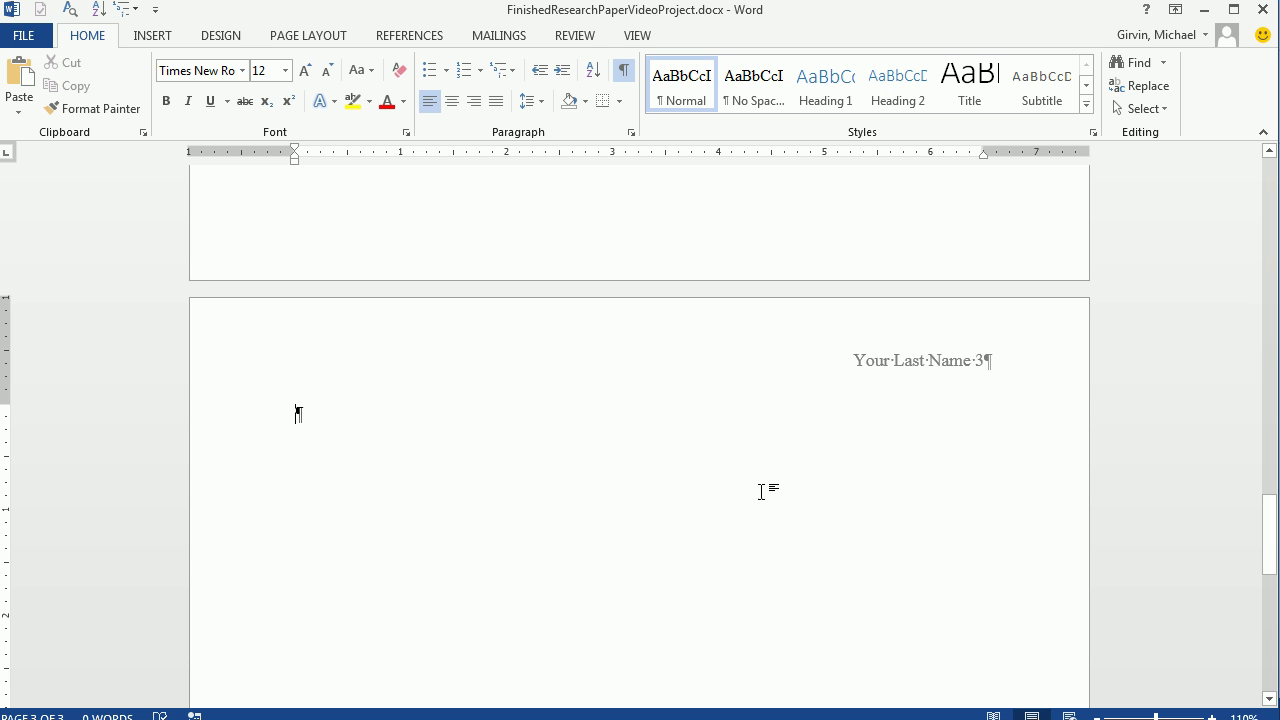
pyautogui.press('BackSpace')
pyautogui.press('BackSpace')
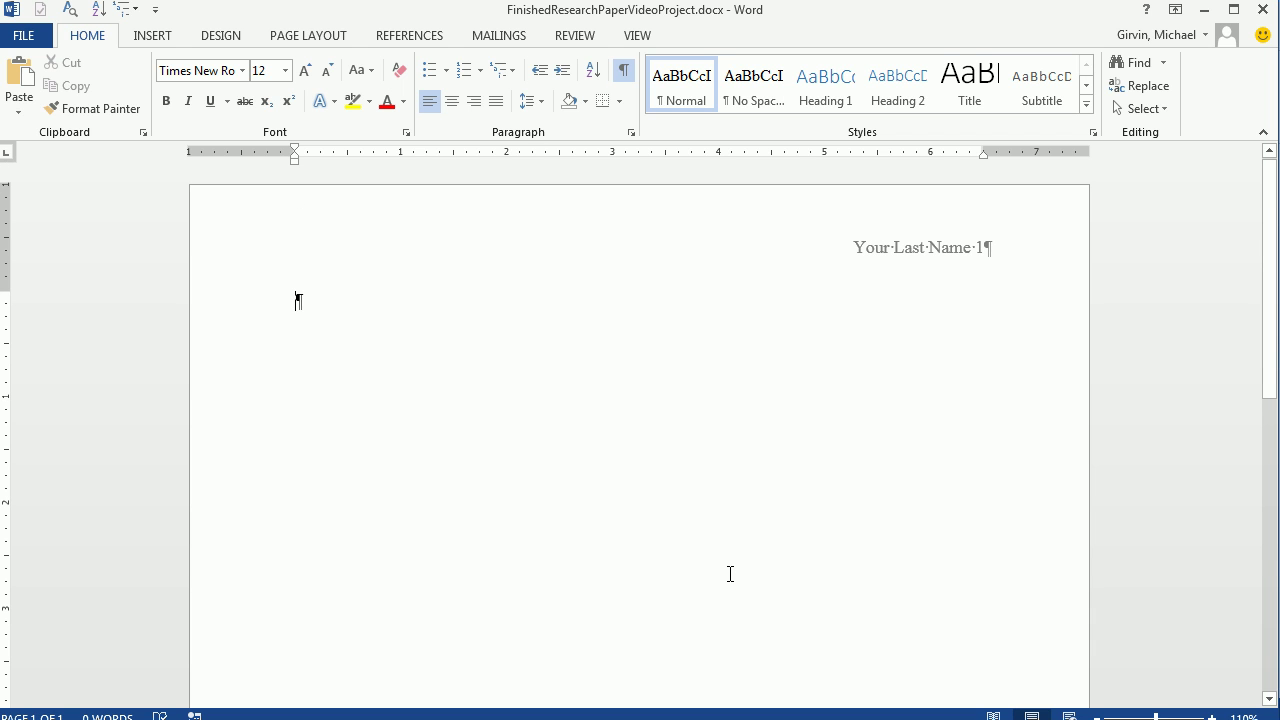
pyautogui.doubleClick(908, 259)
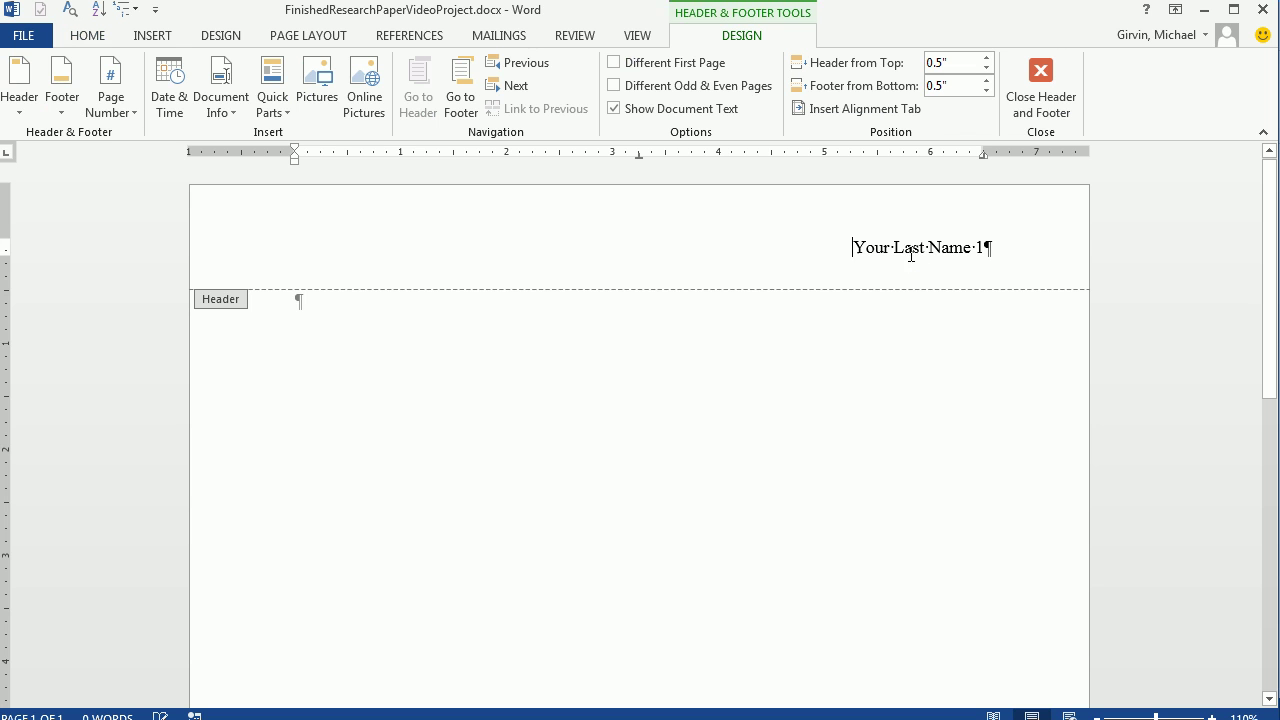
pyautogui.click(985, 250)
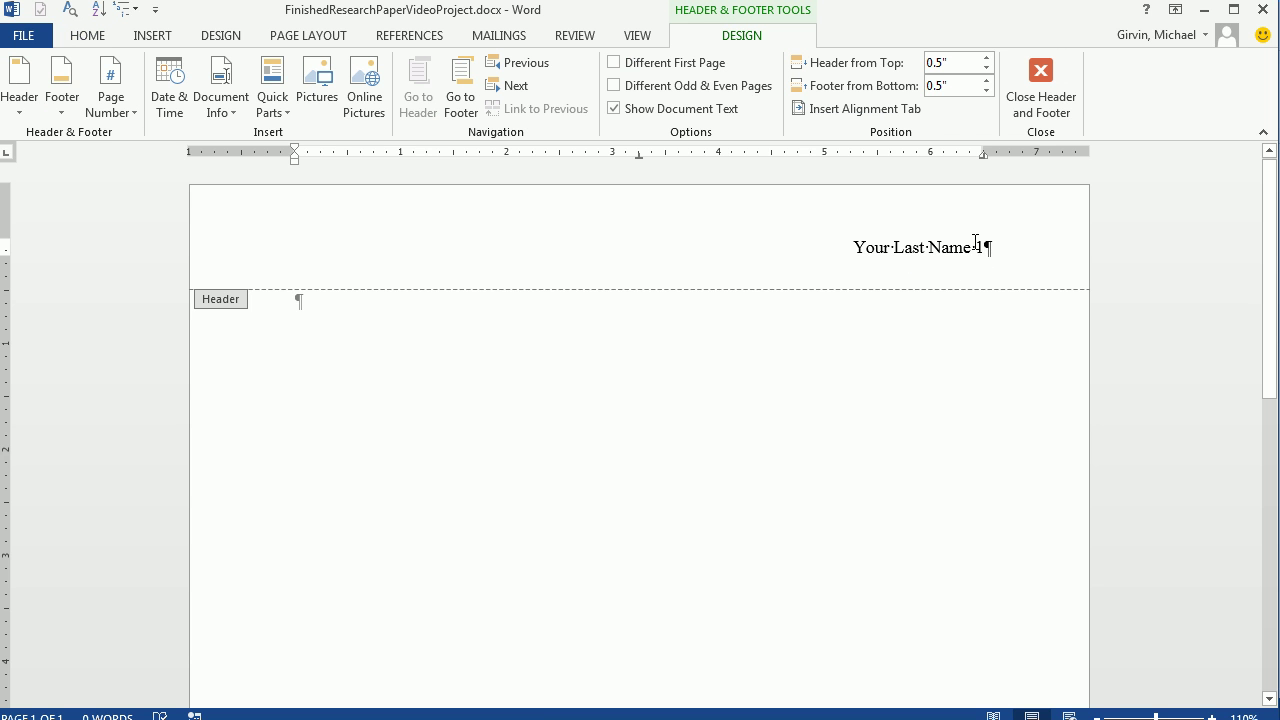
pyautogui.doubleClick(983, 247)
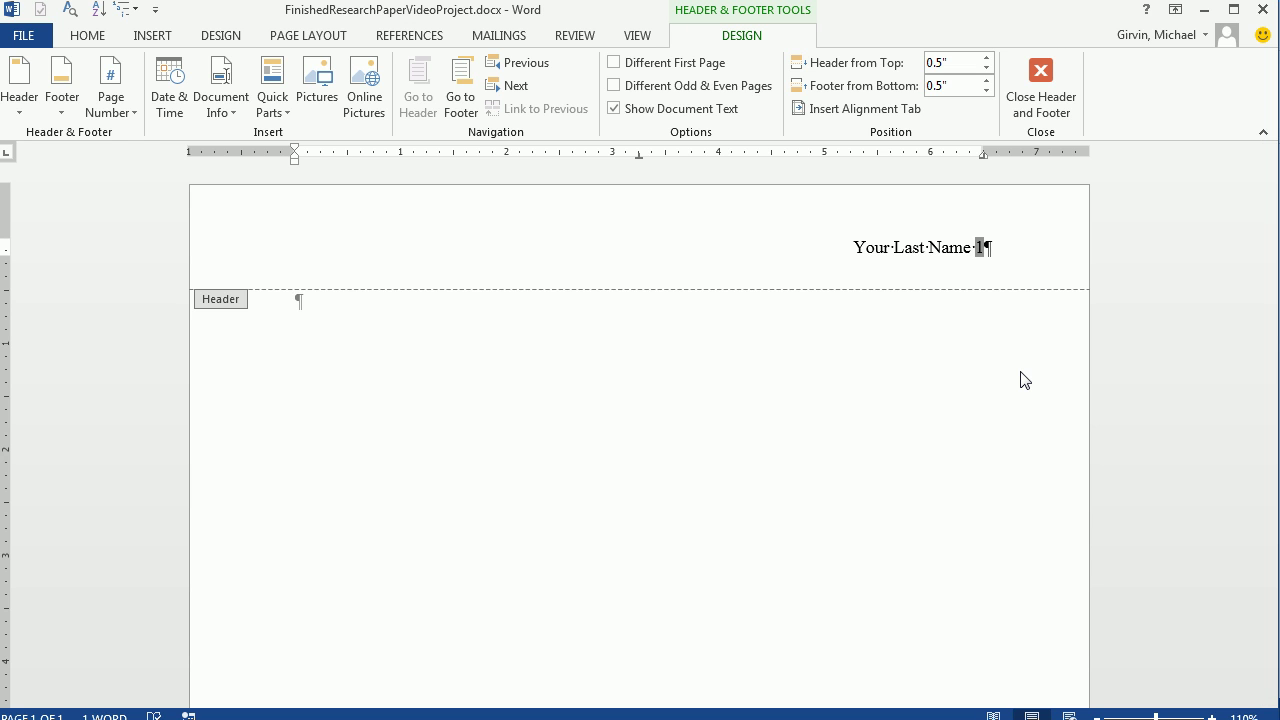
pyautogui.click(968, 250)
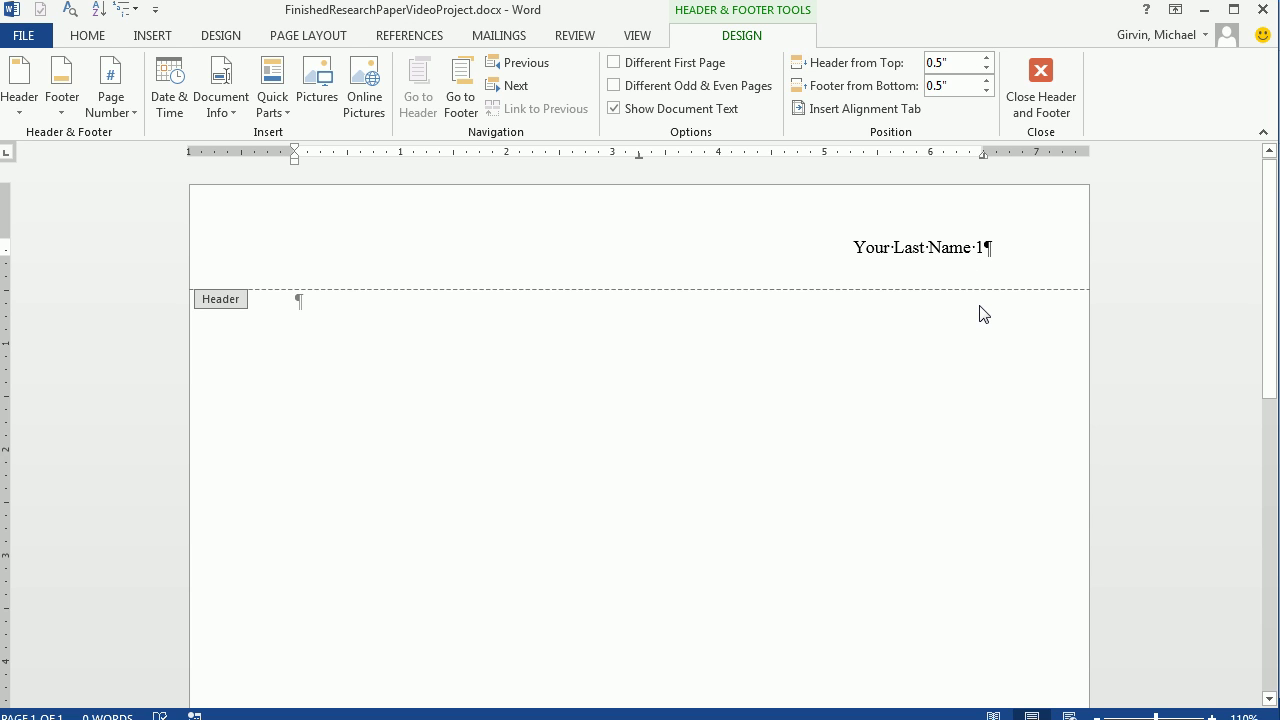
pyautogui.hotkey('alt', 'F9')
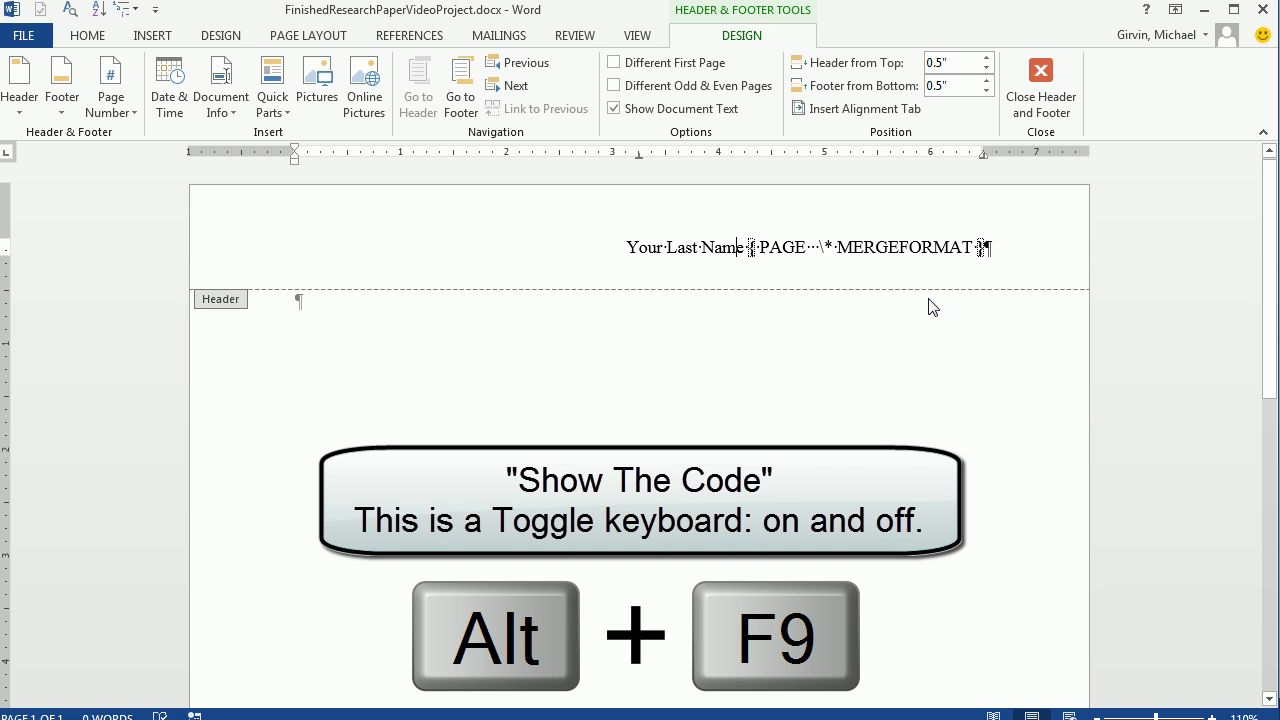
pyautogui.hotkey('alt', 'F9')
pyautogui.hotkey('alt', 'F9')
pyautogui.hotkey('alt', 'F9')
pyautogui.hotkey('alt', 'F9')
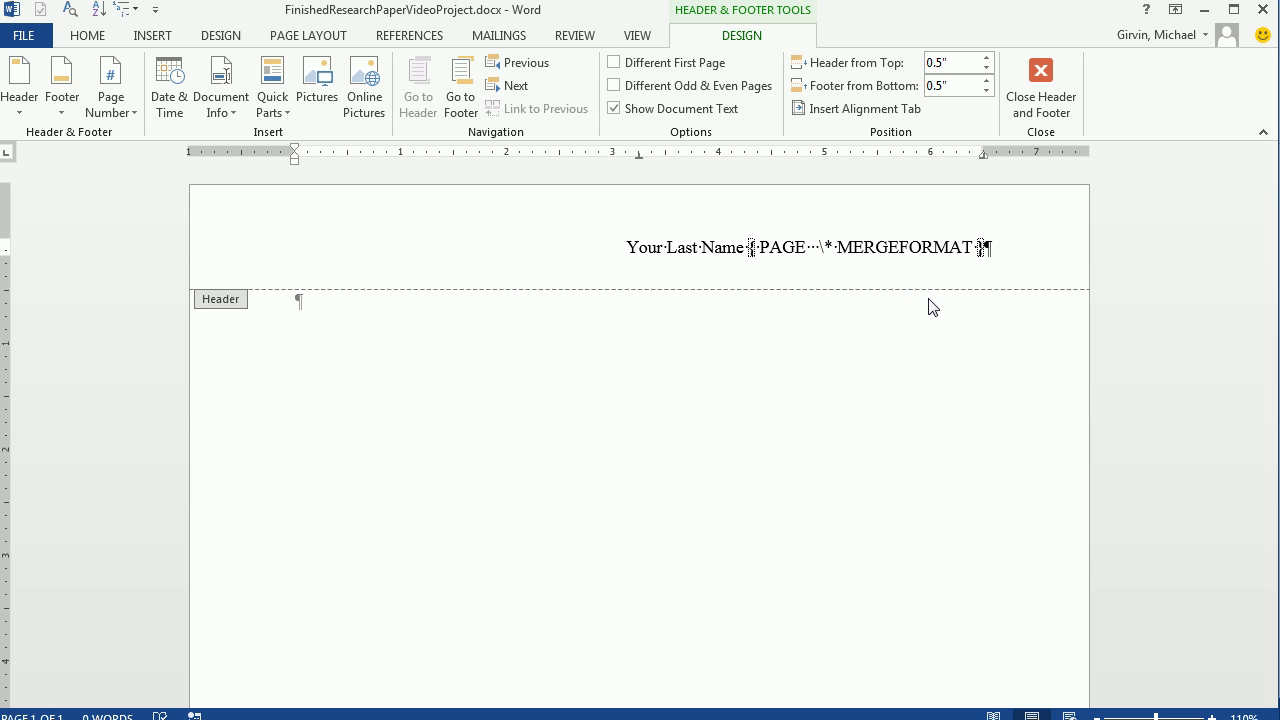
pyautogui.hotkey('alt', 'F9')
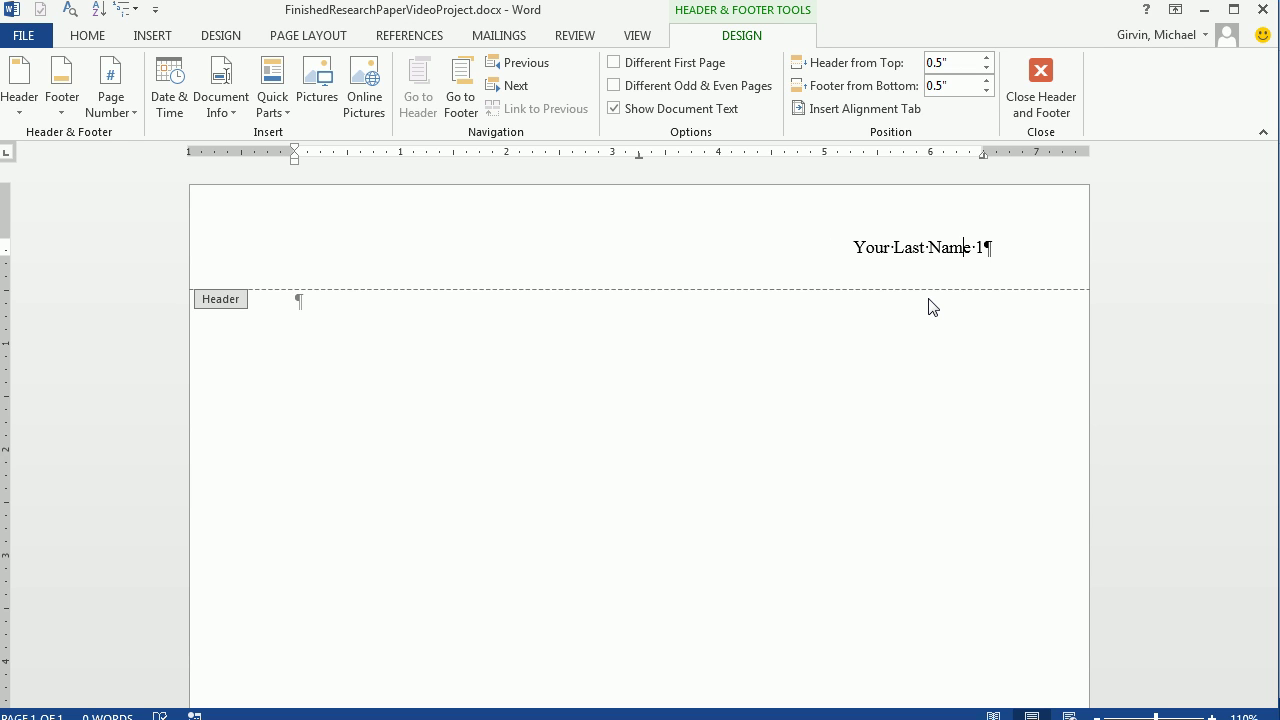
pyautogui.hotkey('alt', 'F9')
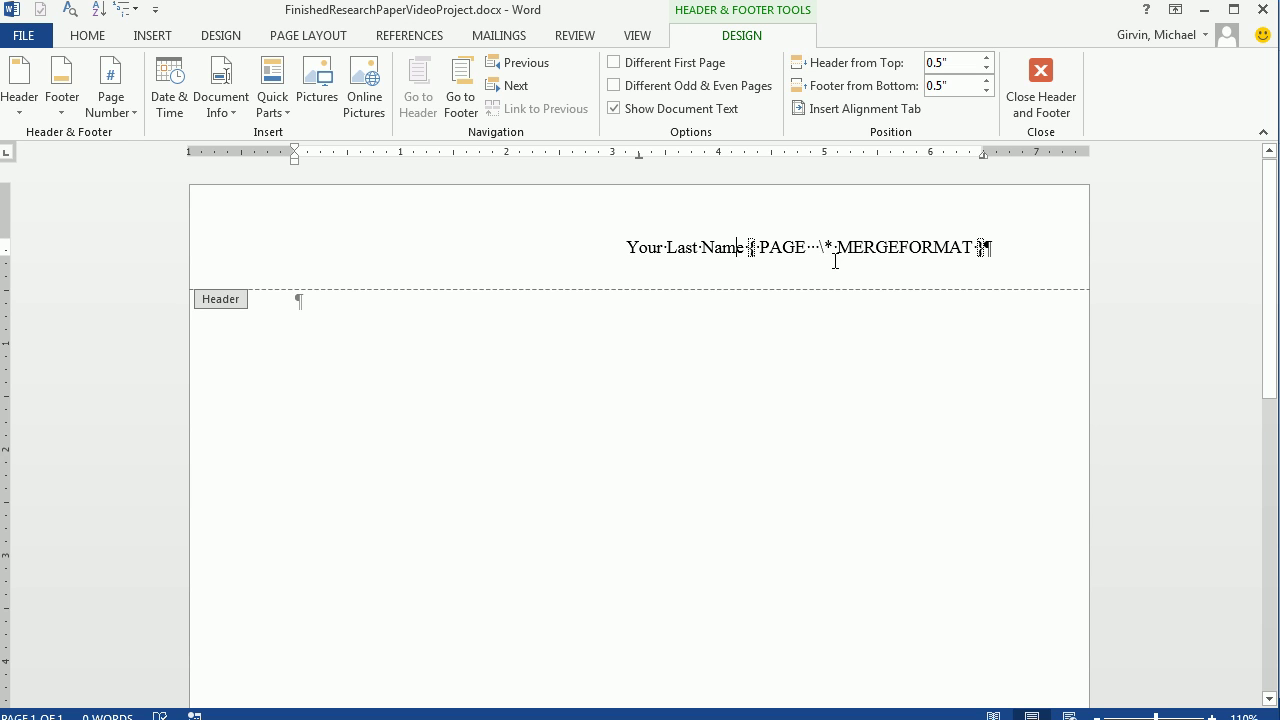
pyautogui.hotkey('alt', 'F9')
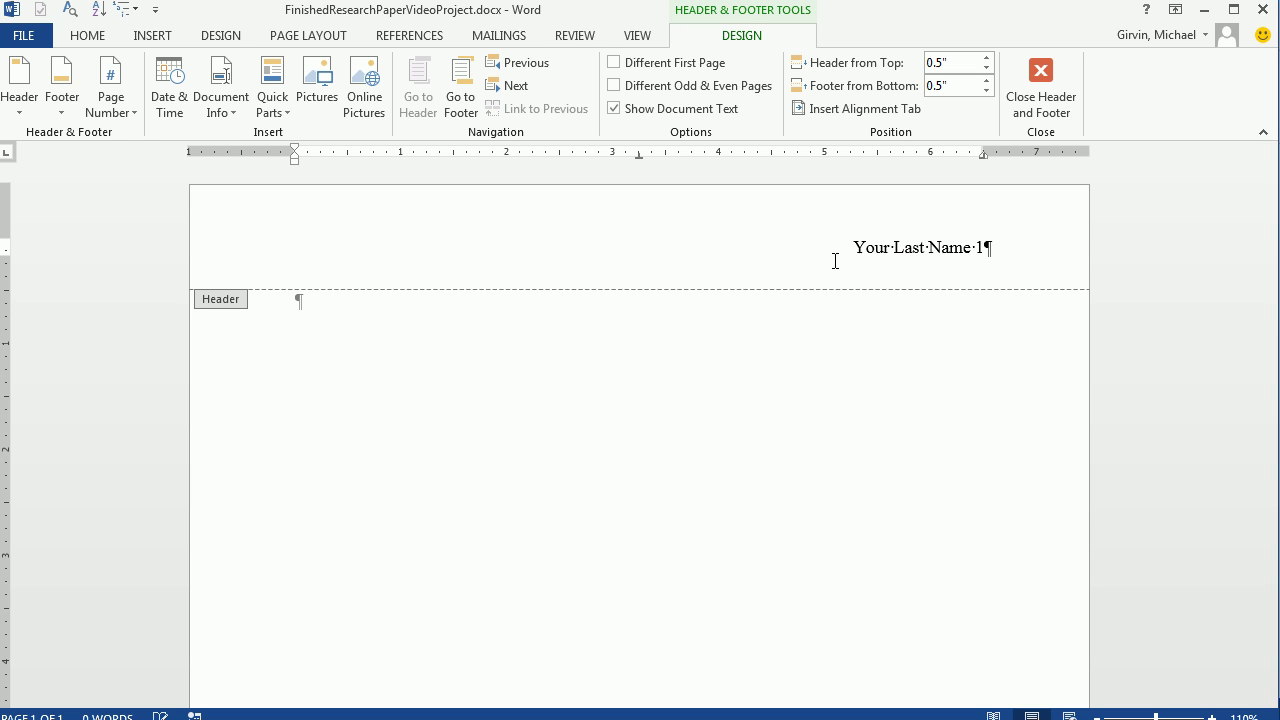
pyautogui.click(1041, 76)
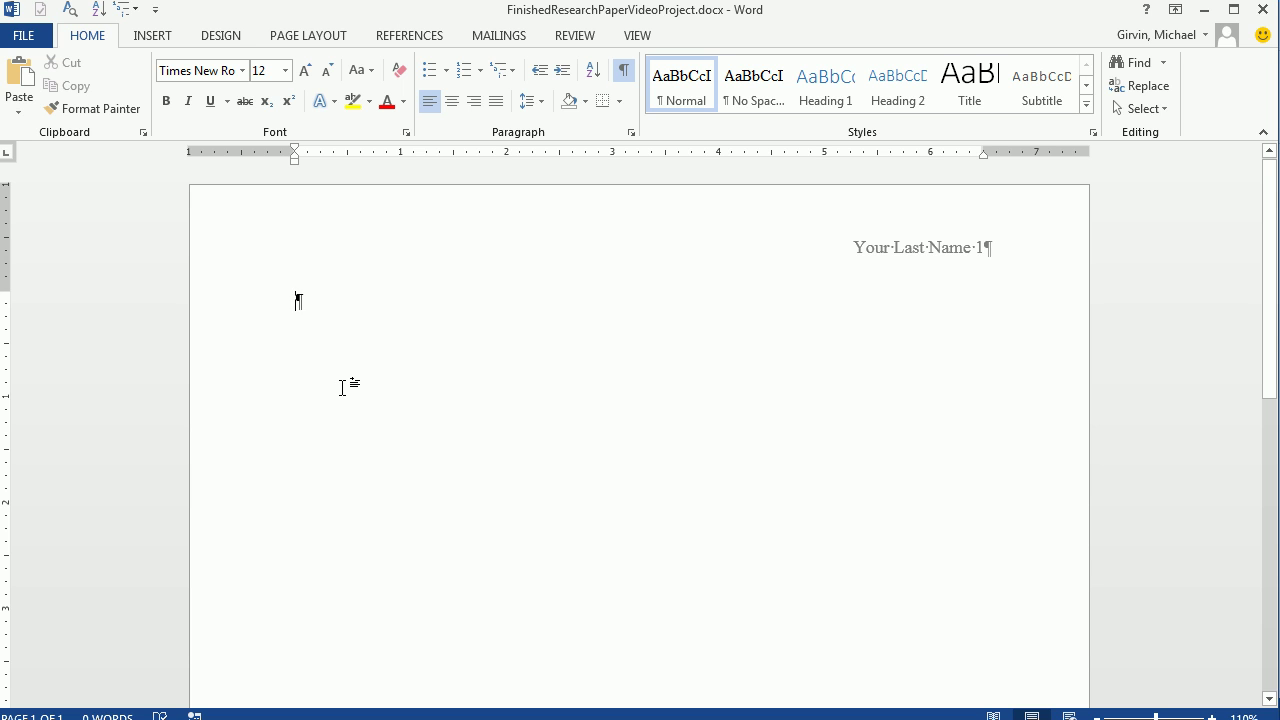
# Step: Copy the student name, instructor and English 101 lines from the draft and paste them onto page 1
pyautogui.hotkey('alt', 'Tab')
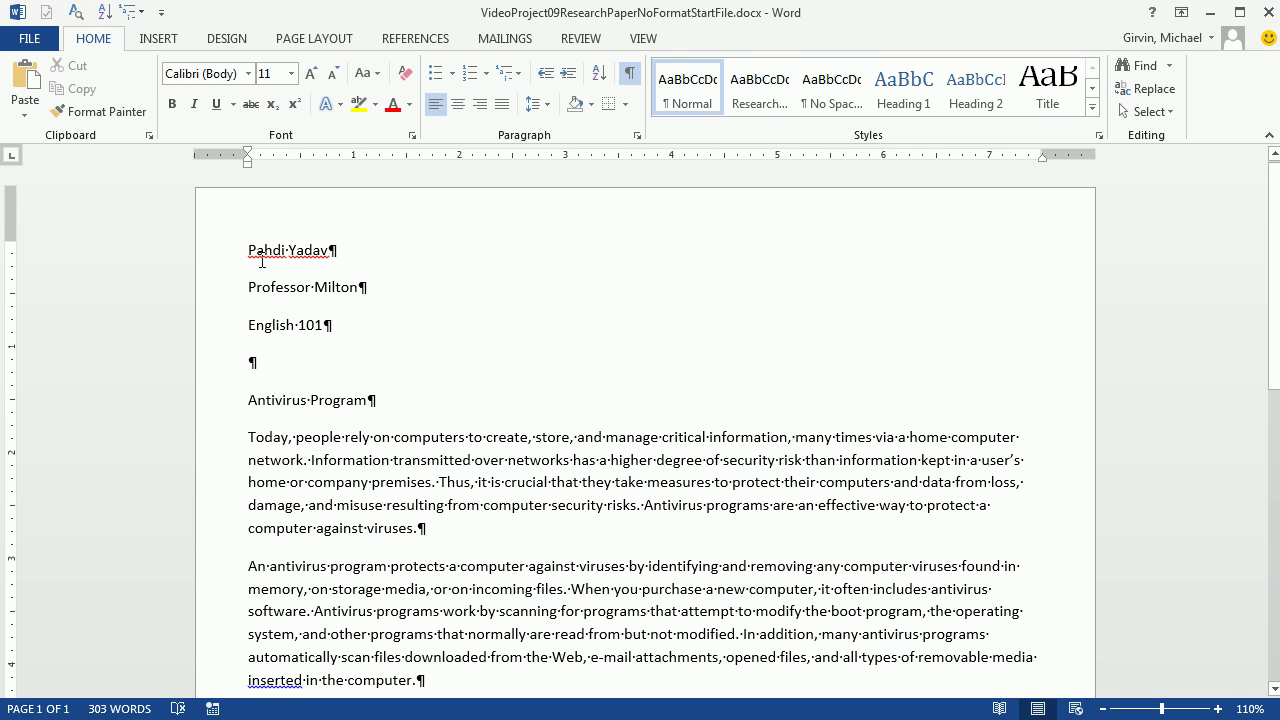
pyautogui.moveTo(249, 252); pyautogui.dragTo(406, 337)
pyautogui.hotkey('ctrl', 'c')
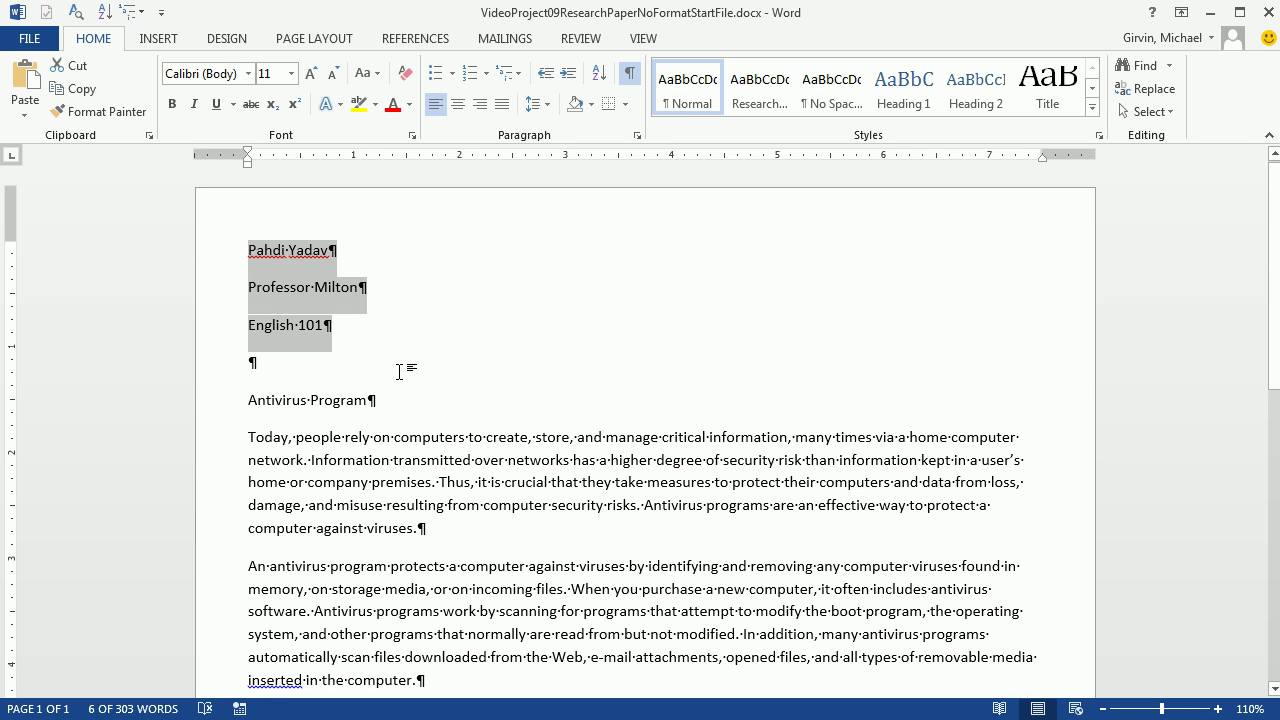
pyautogui.hotkey('alt', 'Tab')
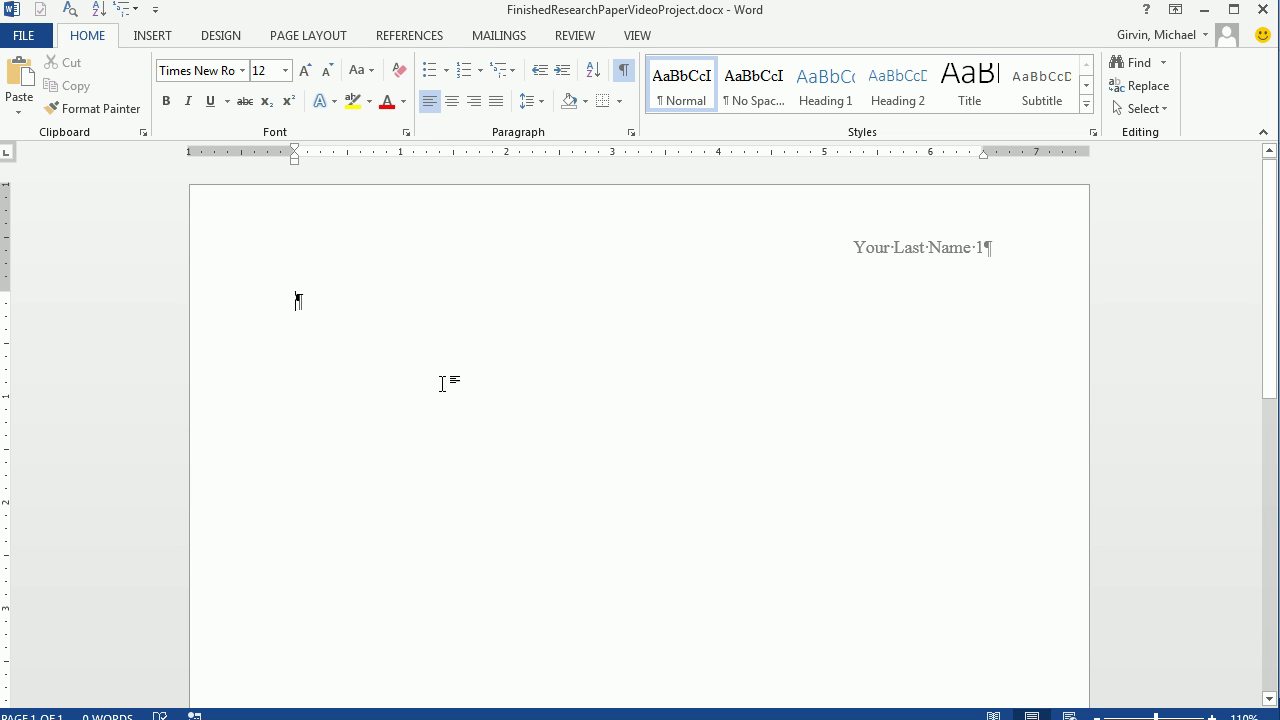
pyautogui.hotkey('ctrl', 'v')
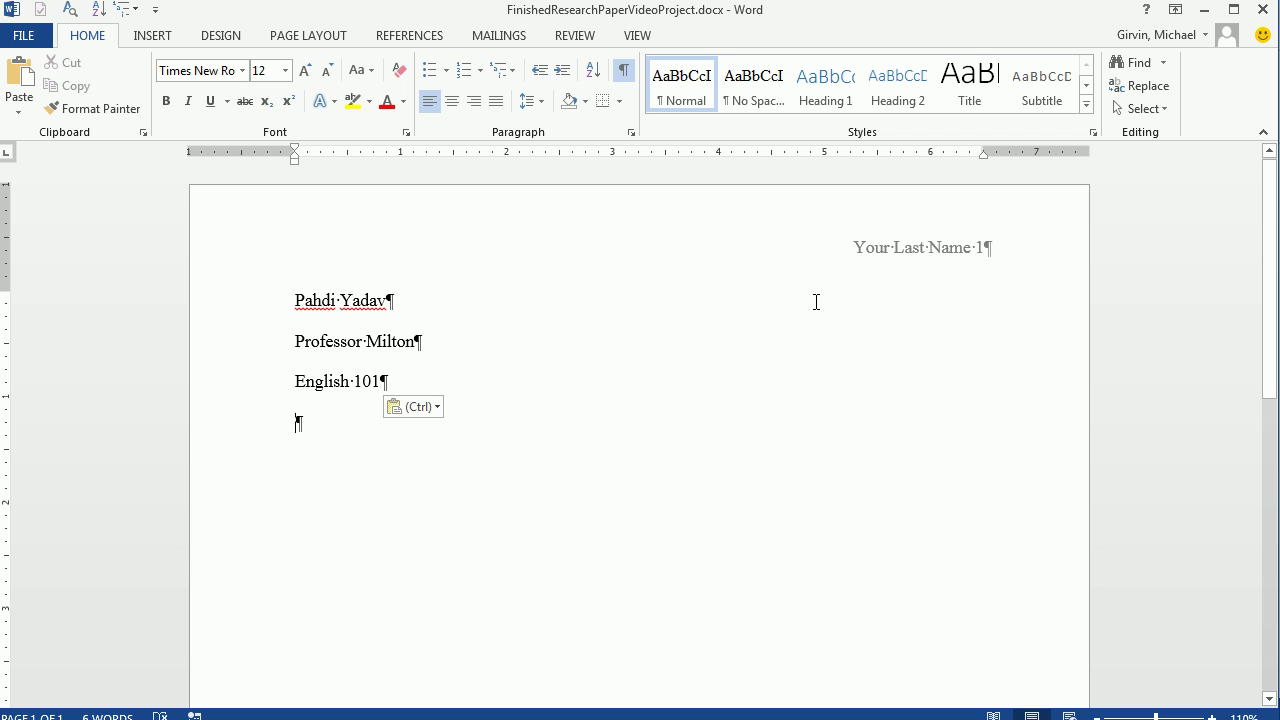
pyautogui.click(436, 410)
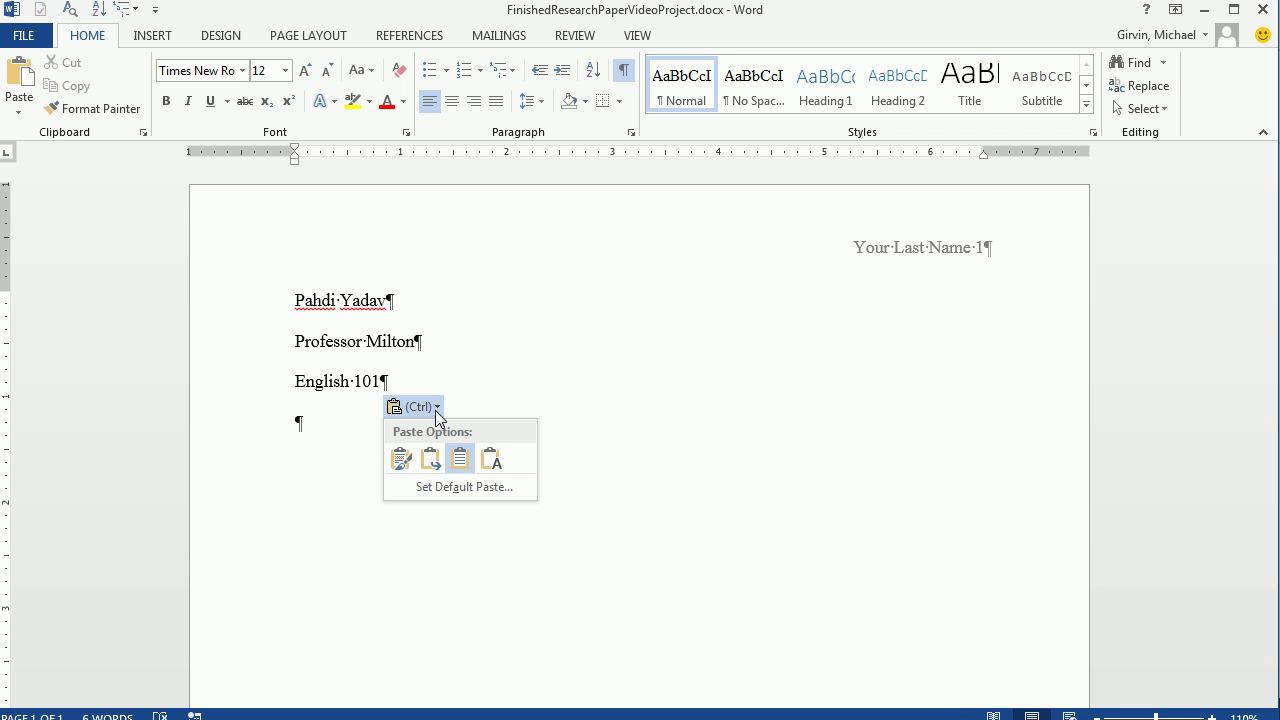
pyautogui.click(496, 463)
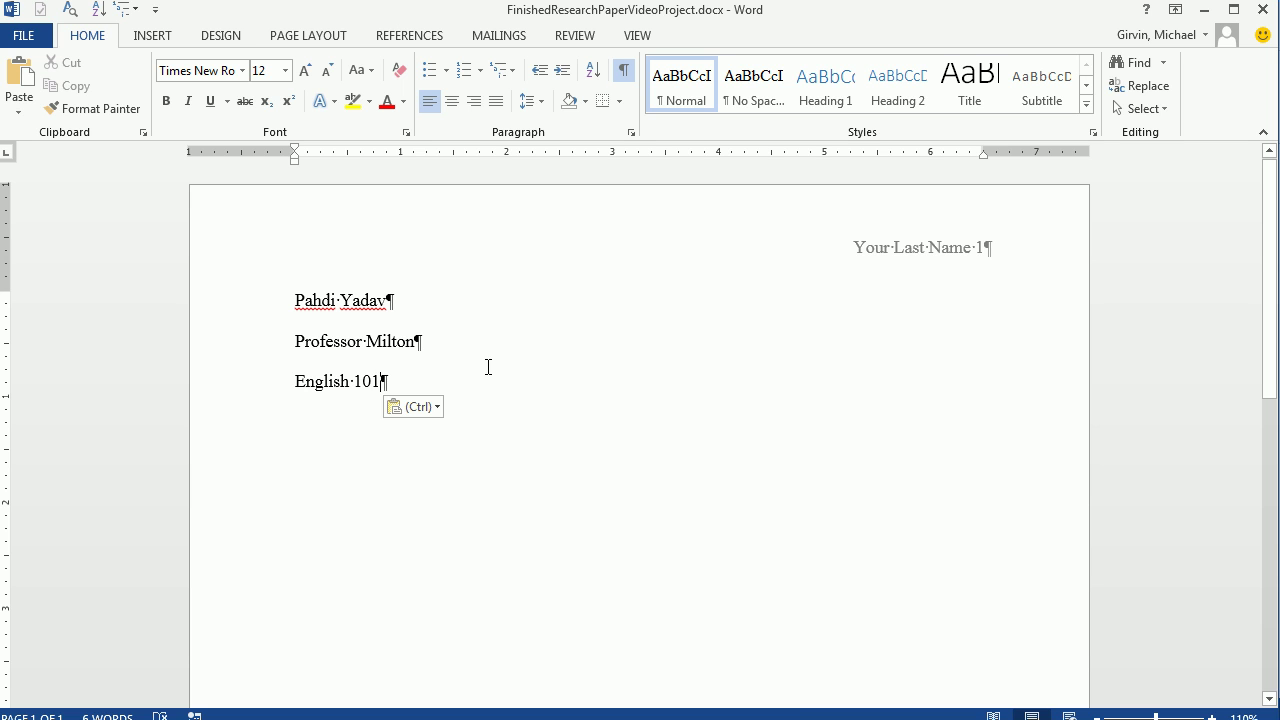
# Step: Insert the date 10/5/2013 as fixed text on a new line below English 101
pyautogui.press('Return')
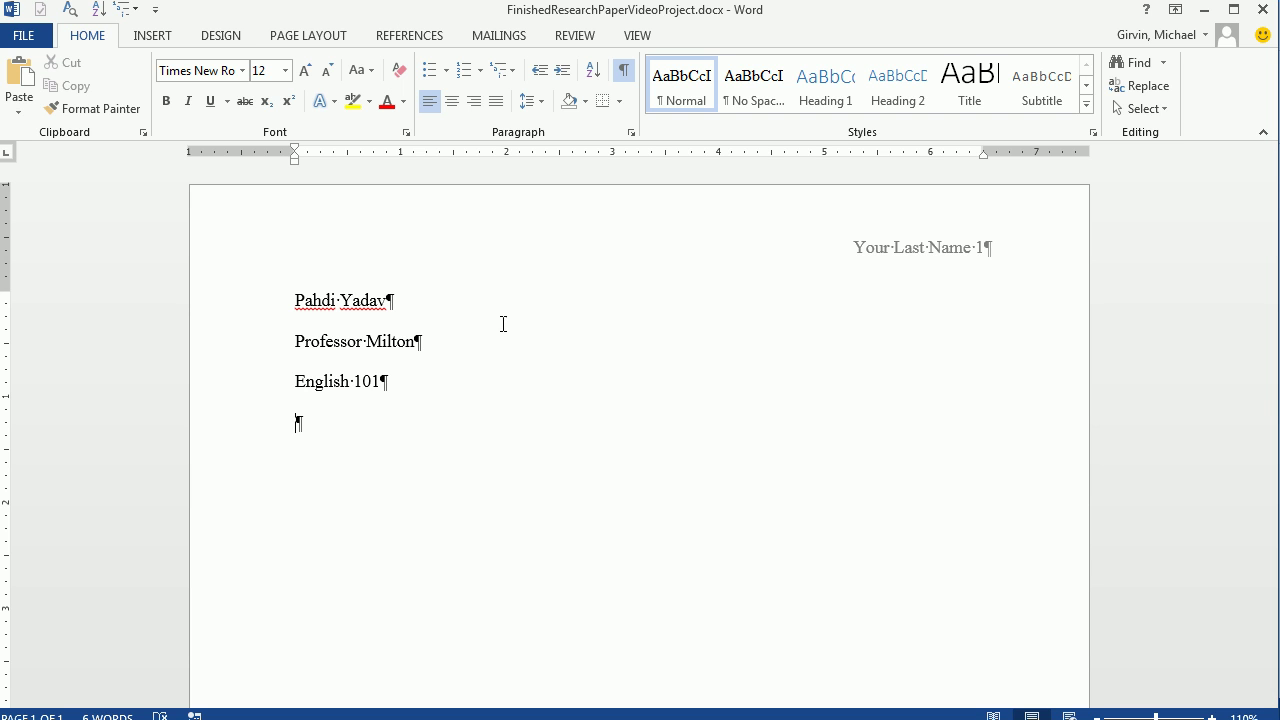
pyautogui.click(167, 42)
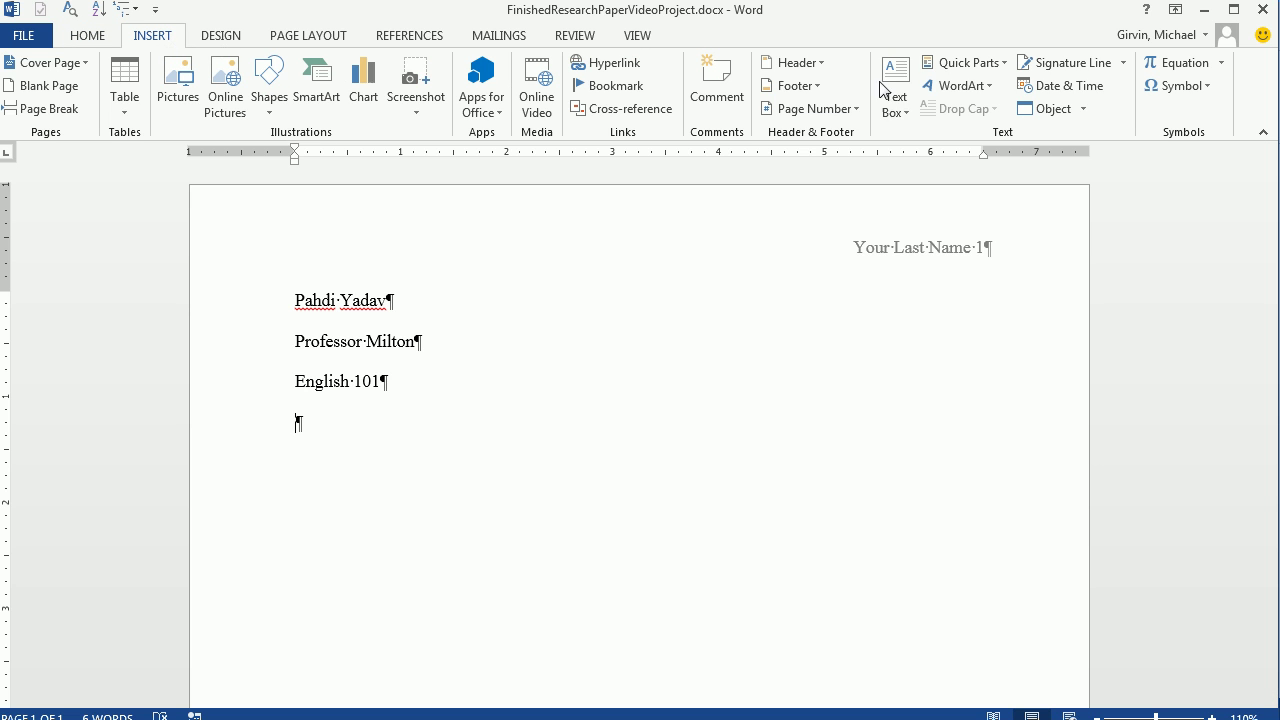
pyautogui.click(1085, 88)
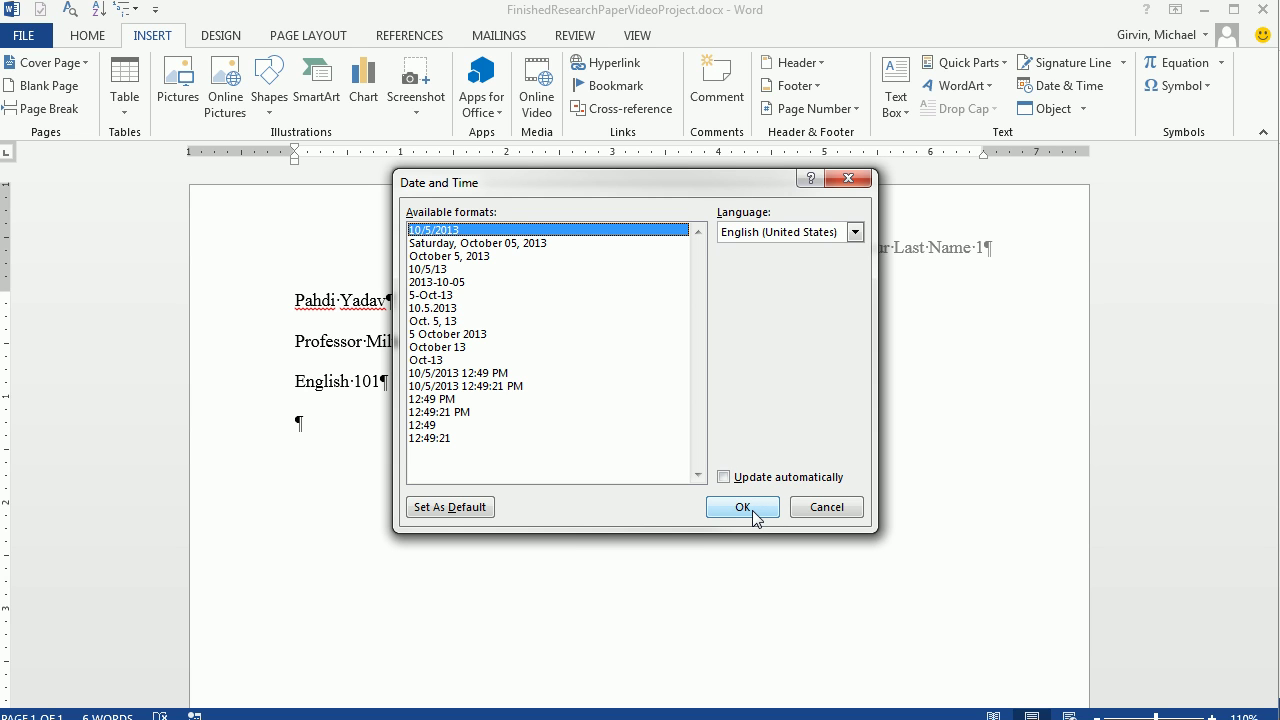
pyautogui.click(731, 482)
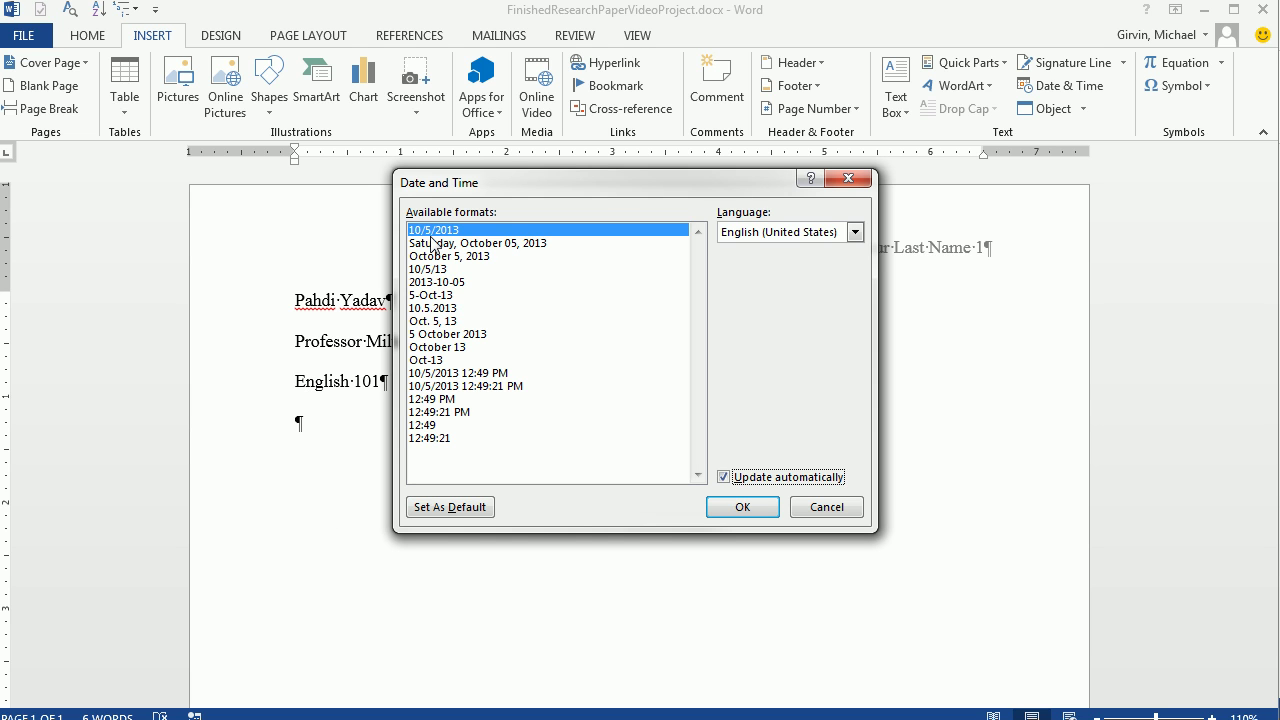
pyautogui.click(723, 477)
pyautogui.click(742, 507)
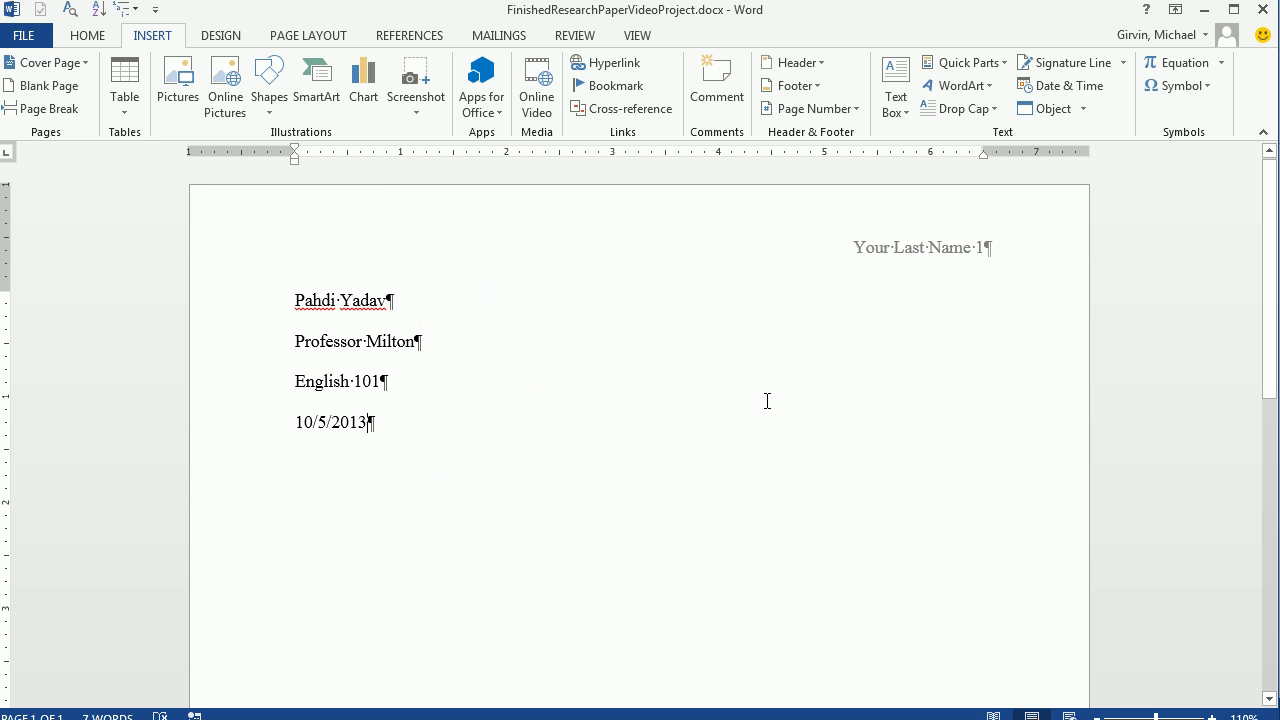
# Step: Type the centred title 'Antivirus Programs' on a new line below the date, then add an empty line
pyautogui.press('Return')
pyautogui.click(98, 37)
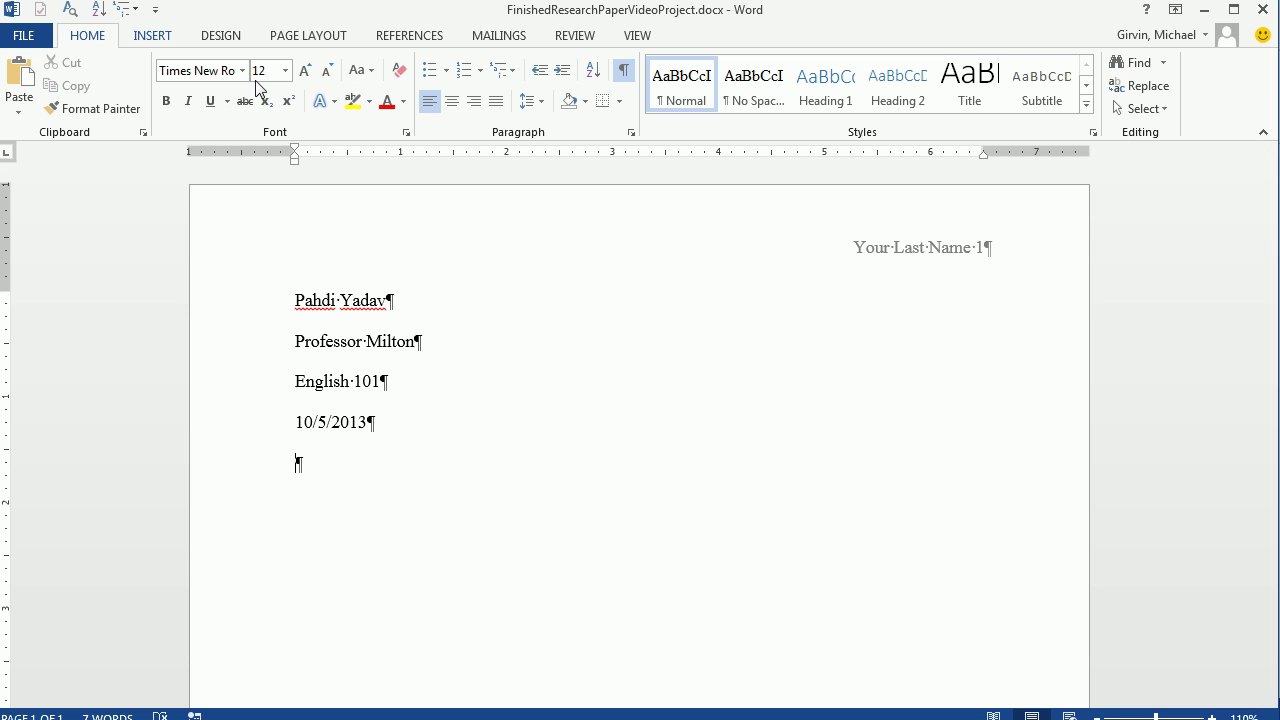
pyautogui.click(451, 102)
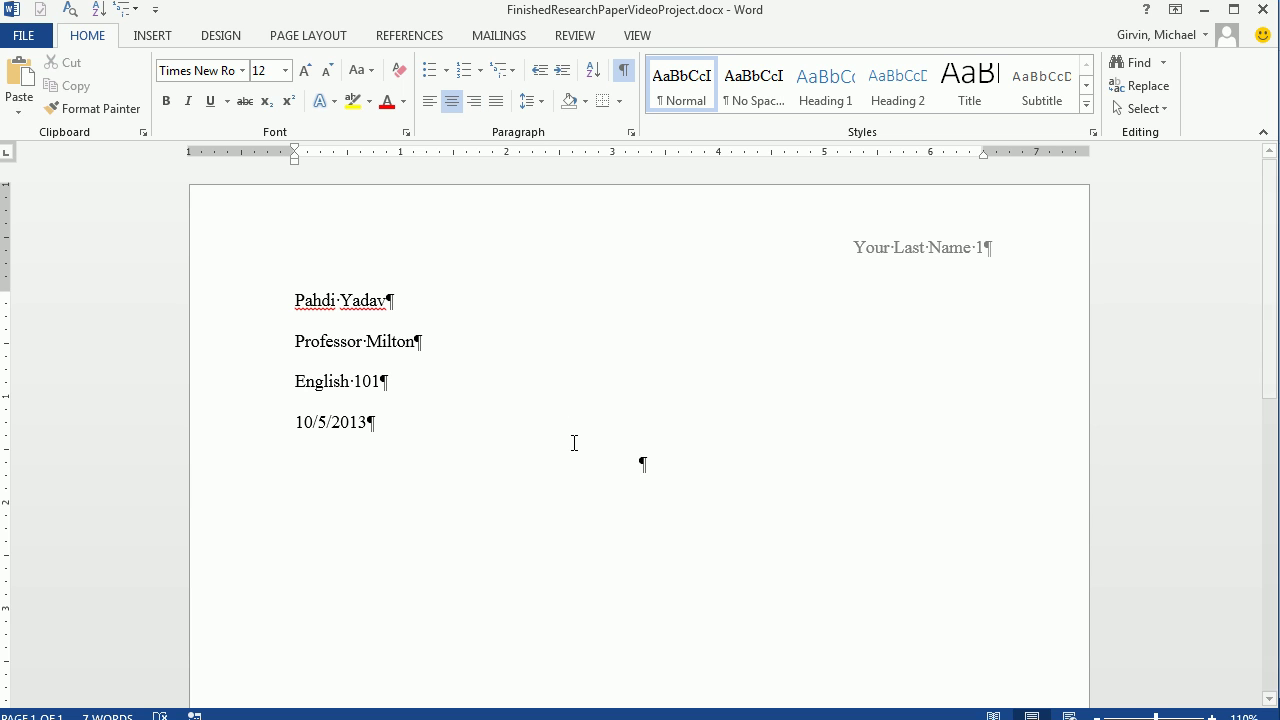
pyautogui.write('Antivirus Programs')
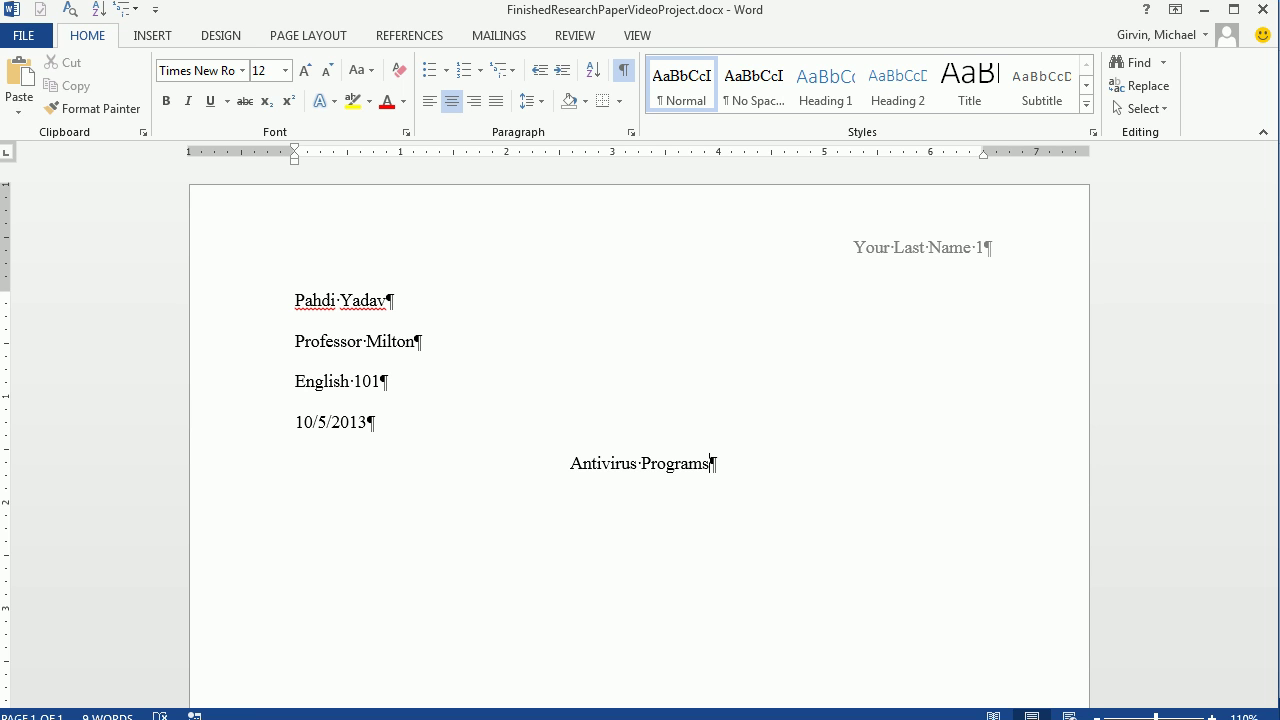
pyautogui.press('Return')
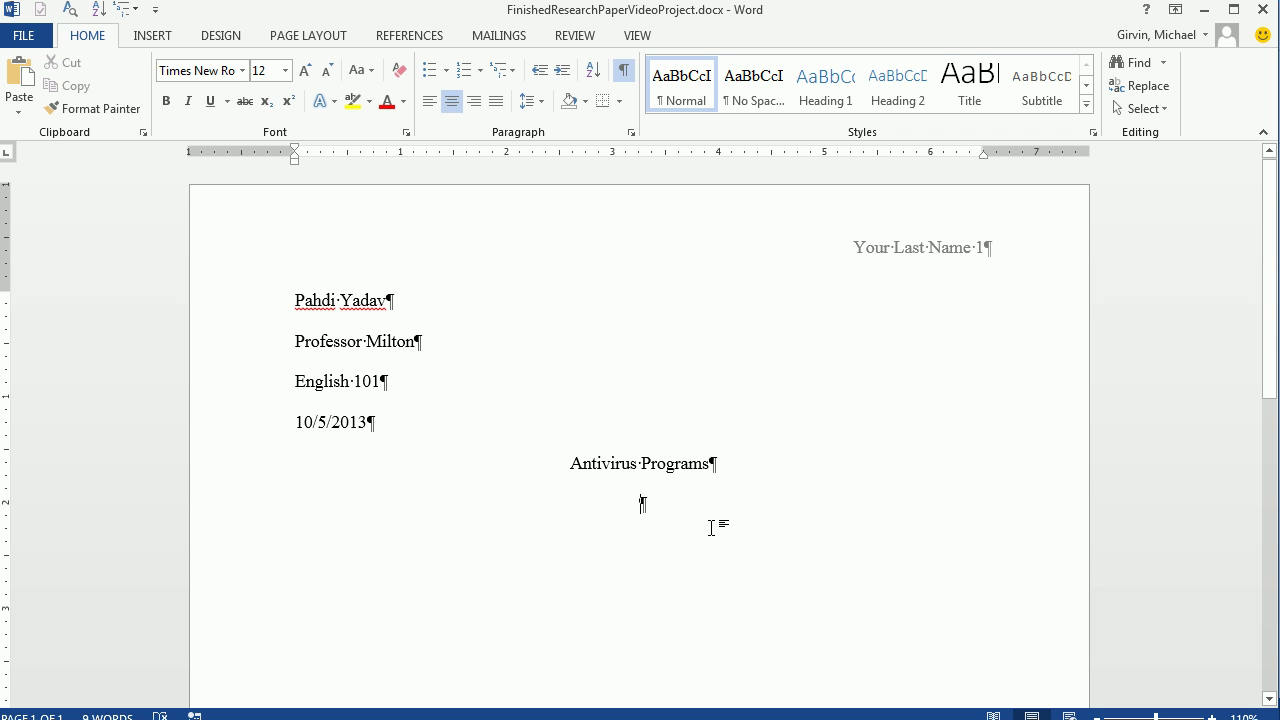
# Step: Set the empty line under the title to Left alignment with a First line indent of 0.5"
pyautogui.rightClick(669, 503)
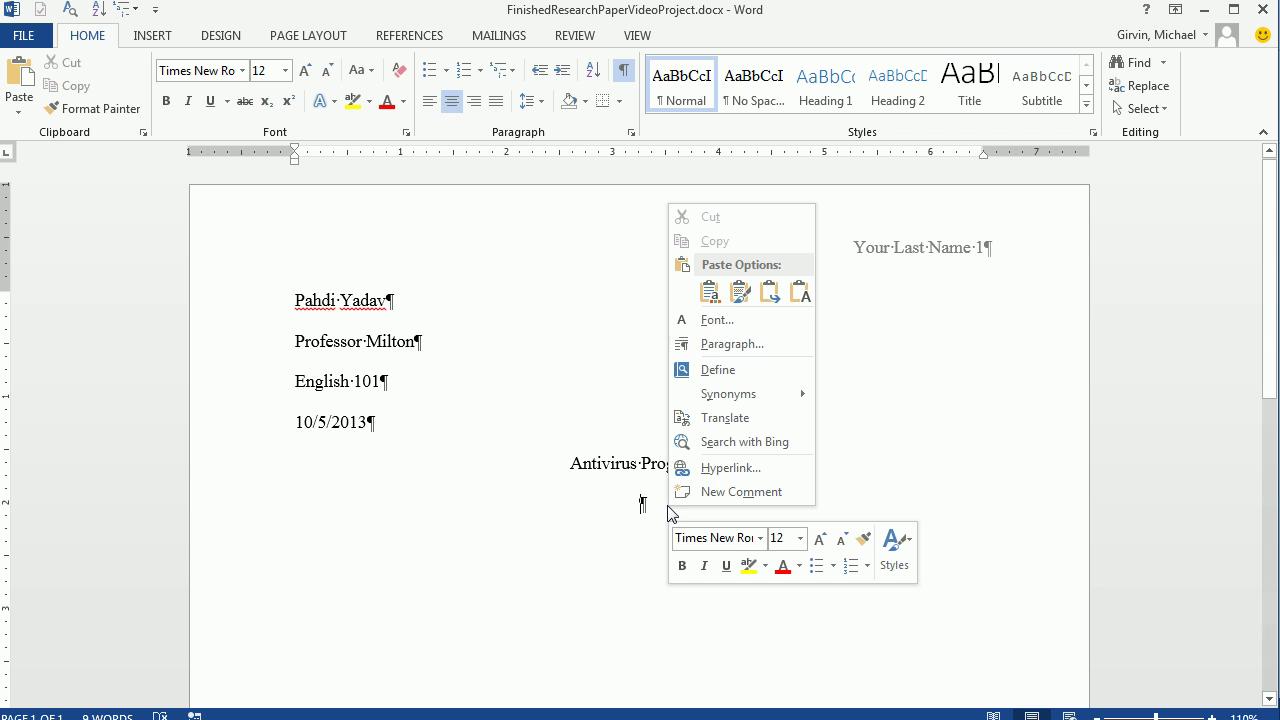
pyautogui.click(741, 350)
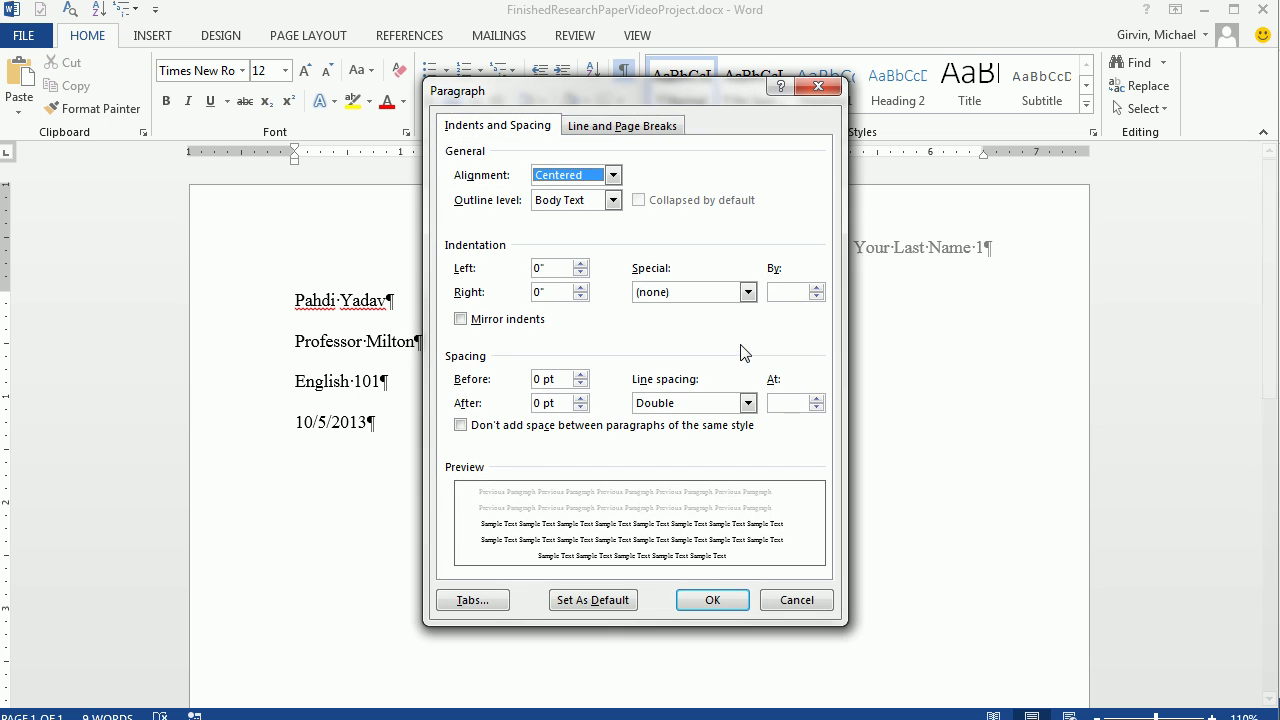
pyautogui.click(613, 177)
pyautogui.click(573, 193)
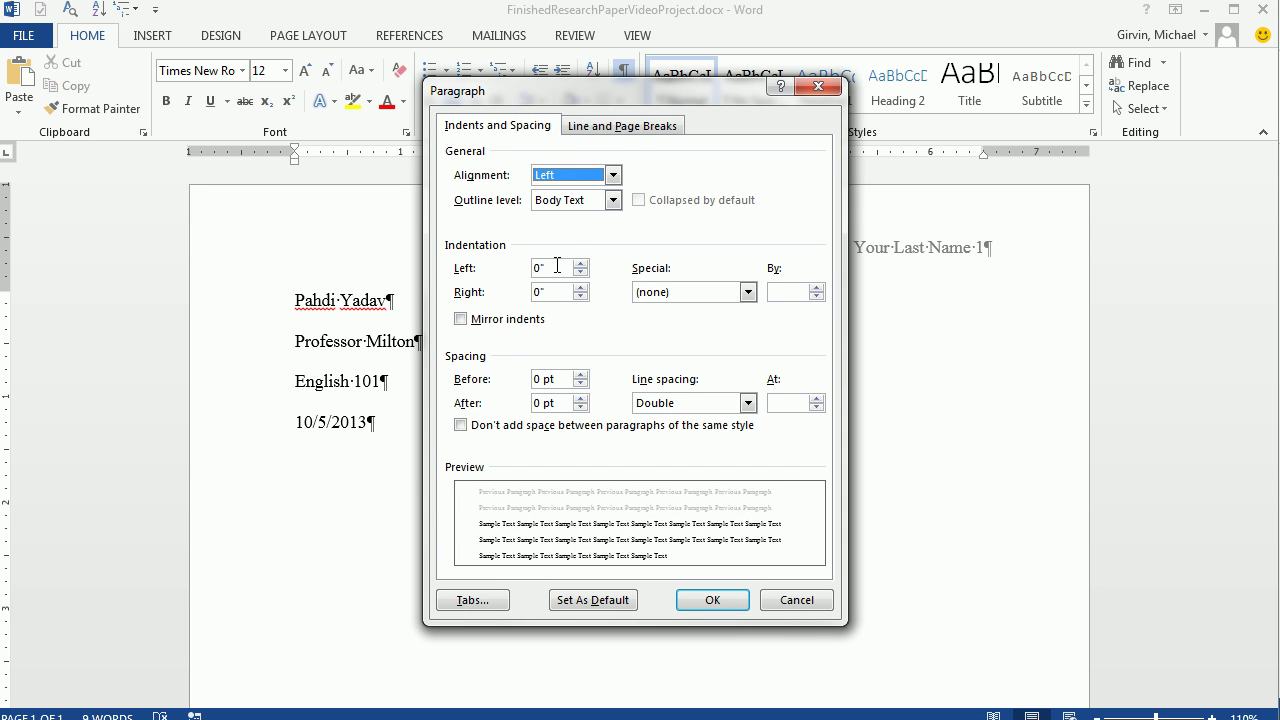
pyautogui.click(748, 293)
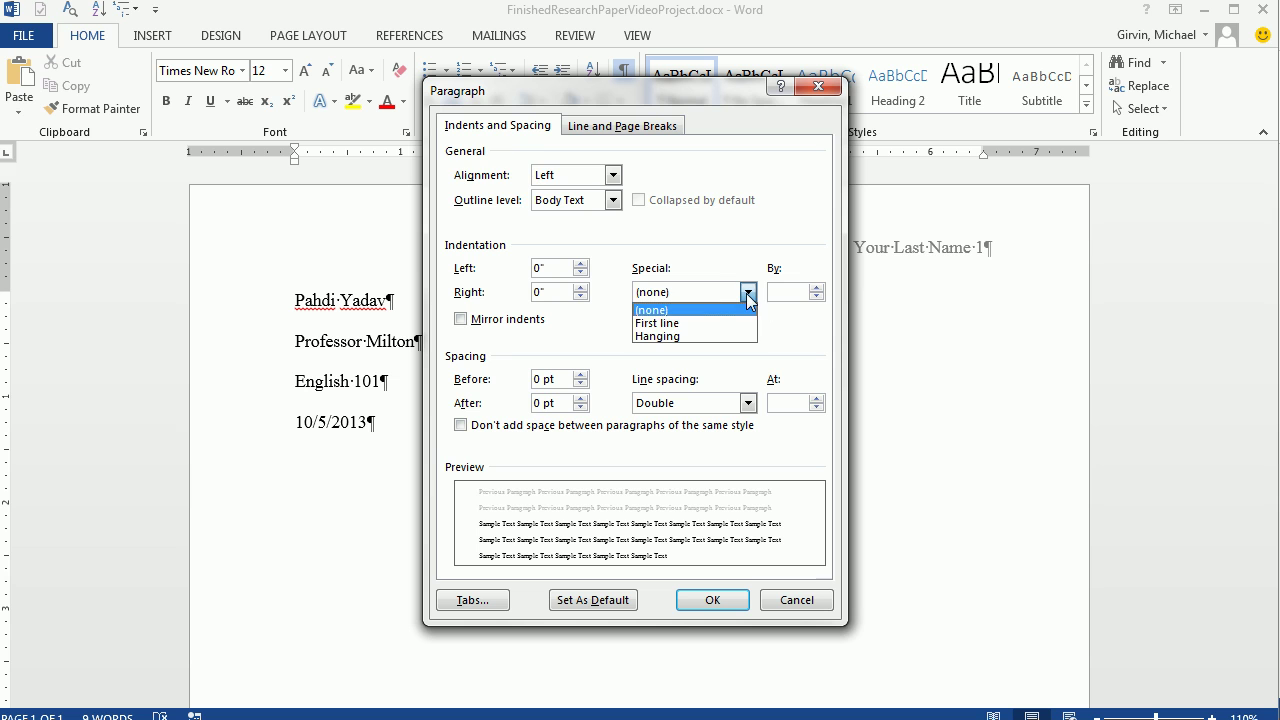
pyautogui.click(690, 323)
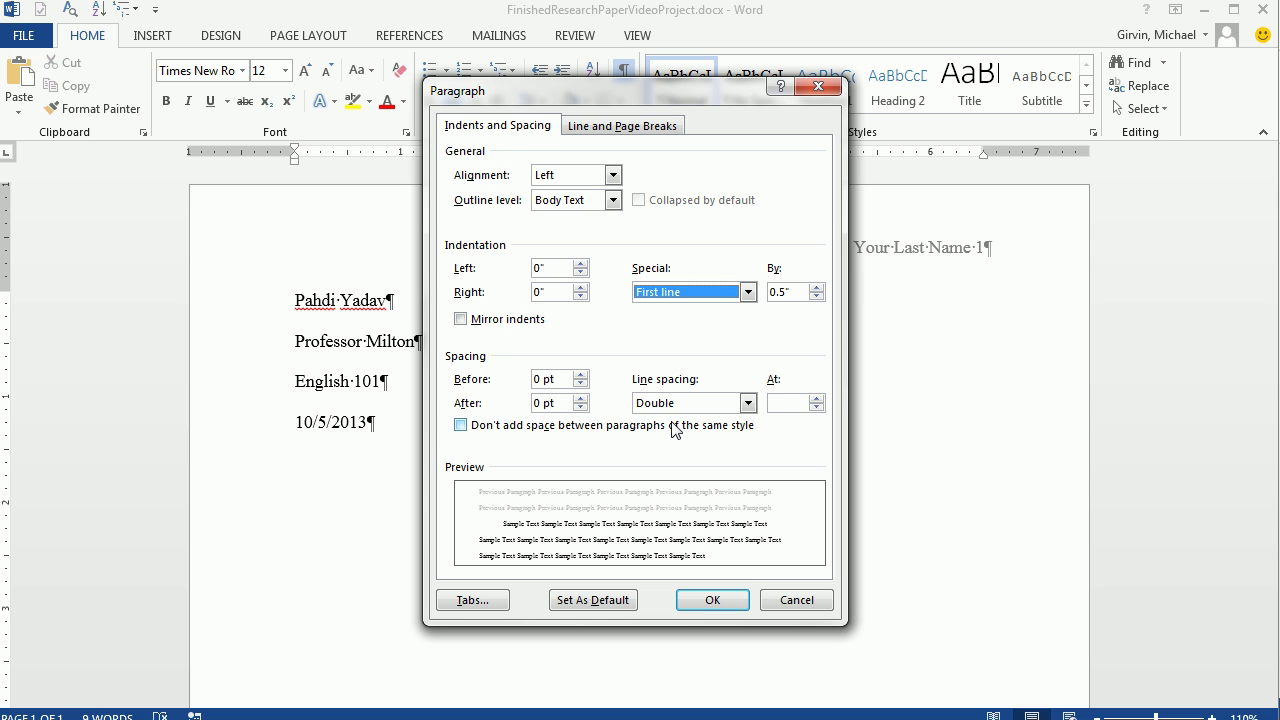
pyautogui.click(729, 602)
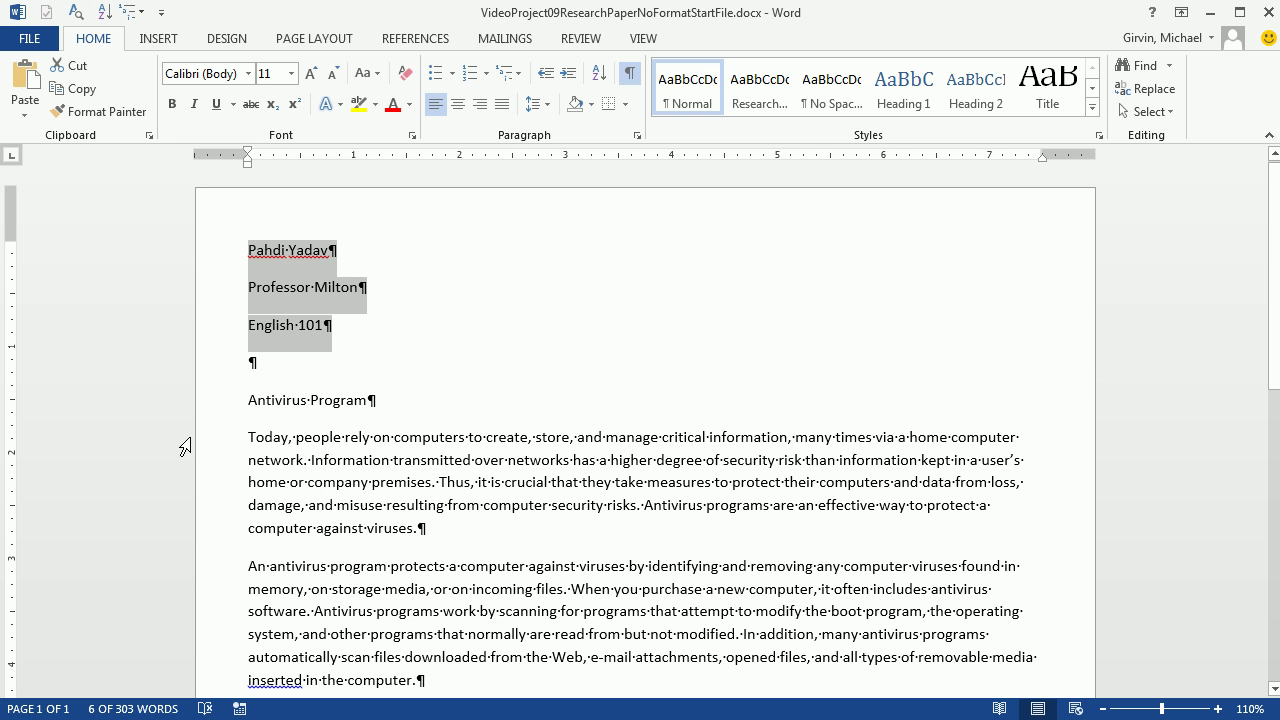
# Step: Select the body paragraphs in the unformatted start file through the Methods paragraph
pyautogui.click(185, 447)
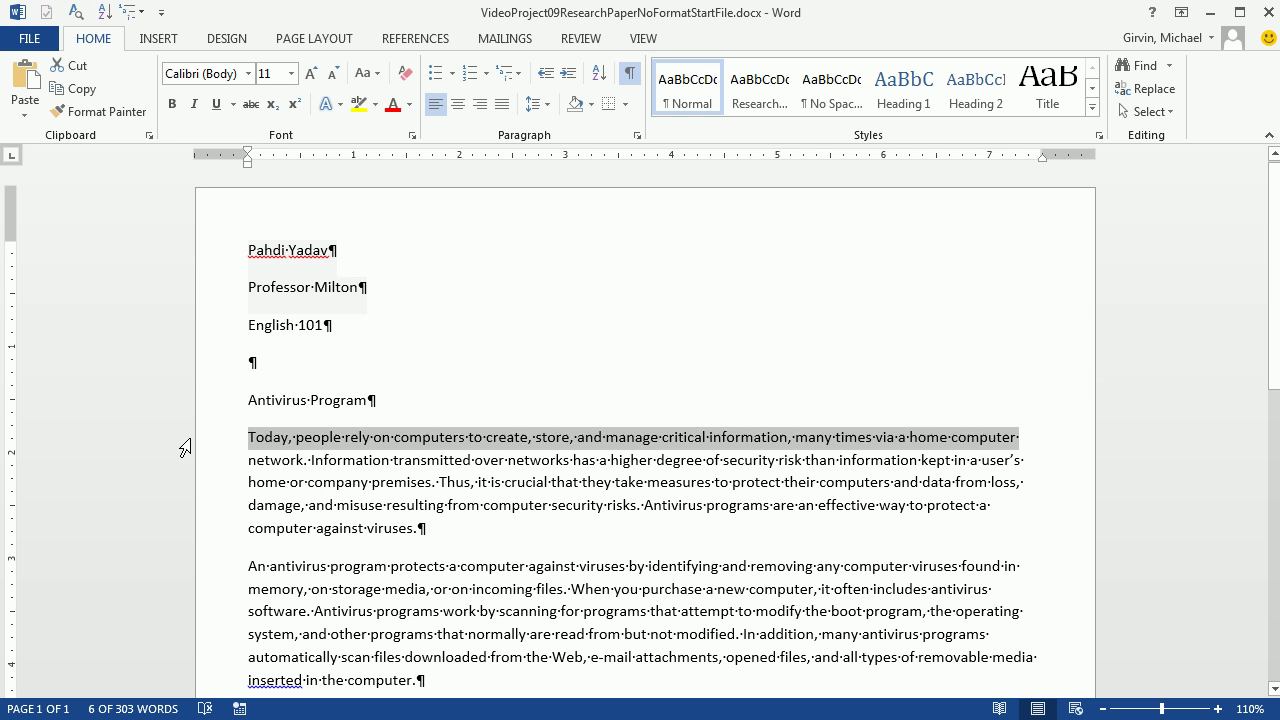
pyautogui.scroll(-3, 283, 284)
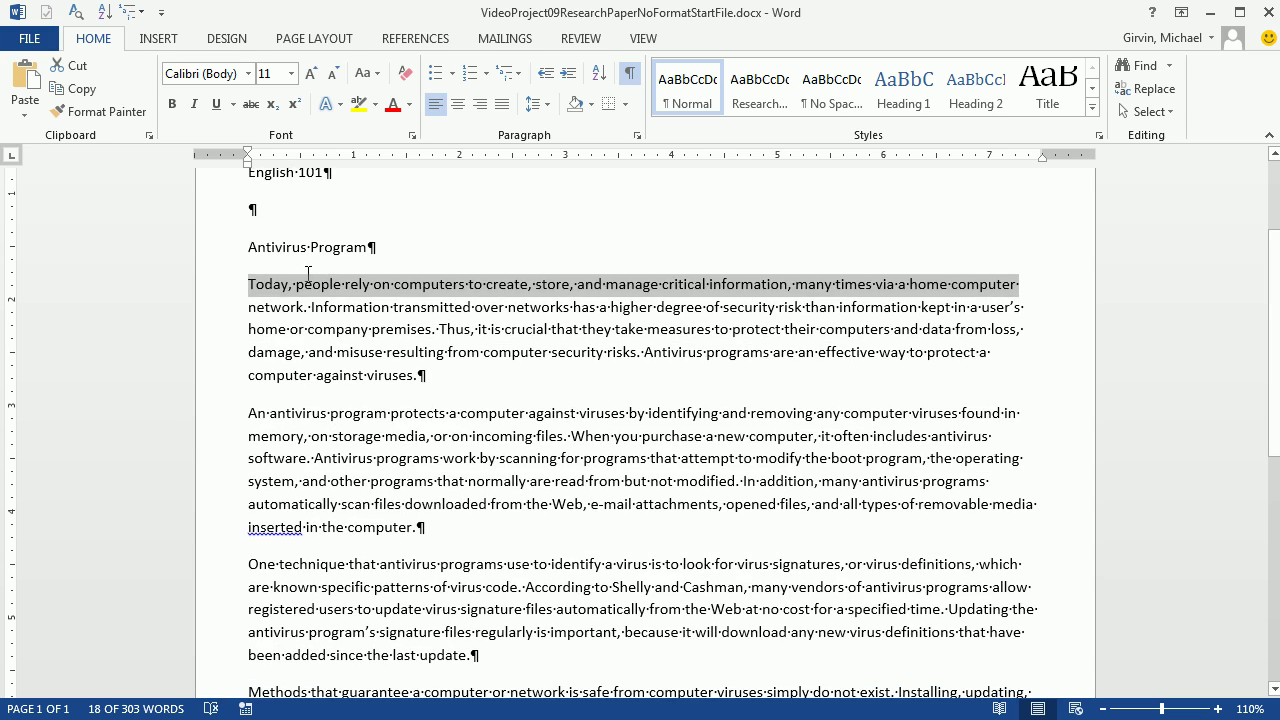
pyautogui.click(522, 414)
pyautogui.scroll(-5, 522, 414)
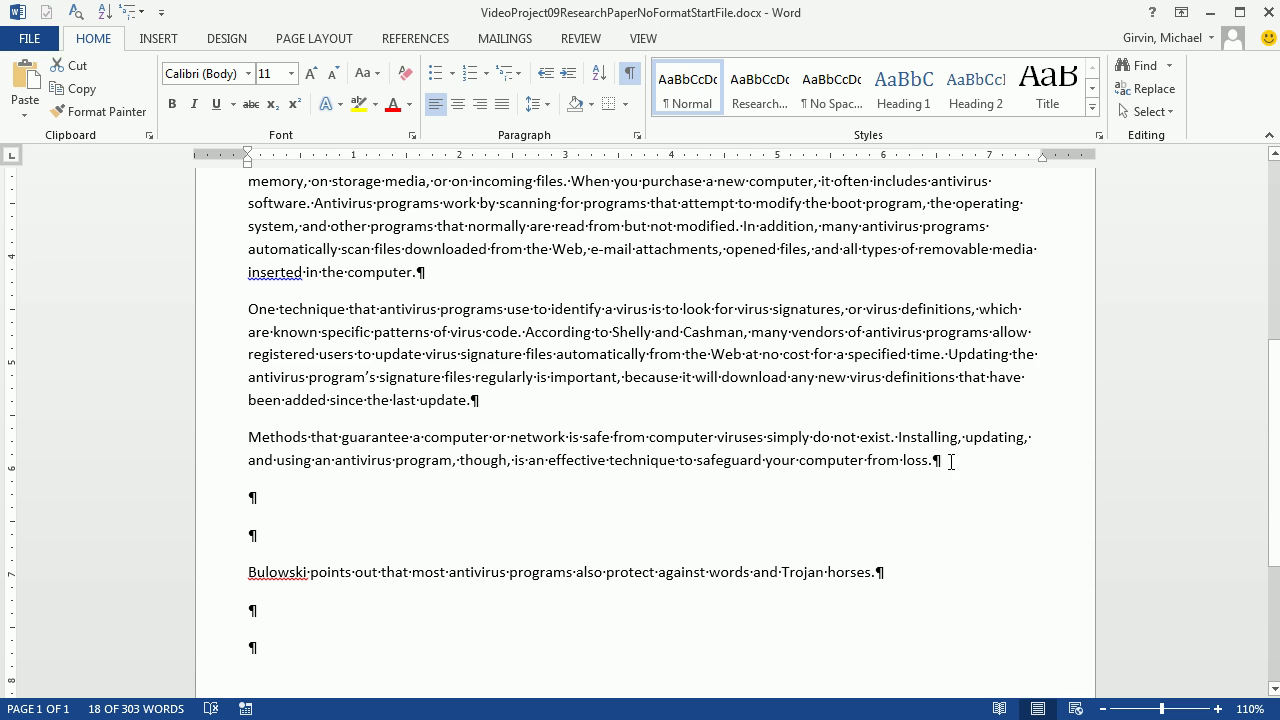
pyautogui.keyDown('shift'); pyautogui.click(960, 460); pyautogui.keyUp('shift')
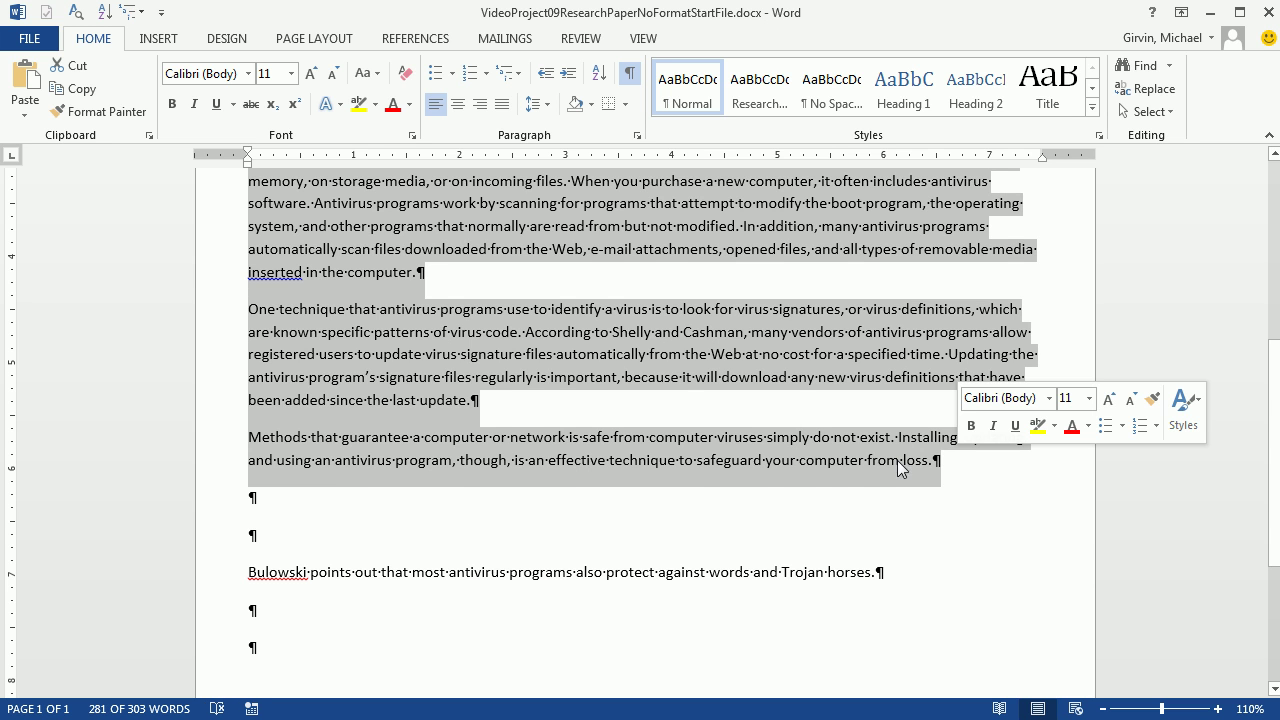
pyautogui.scroll(2, 1187, 443)
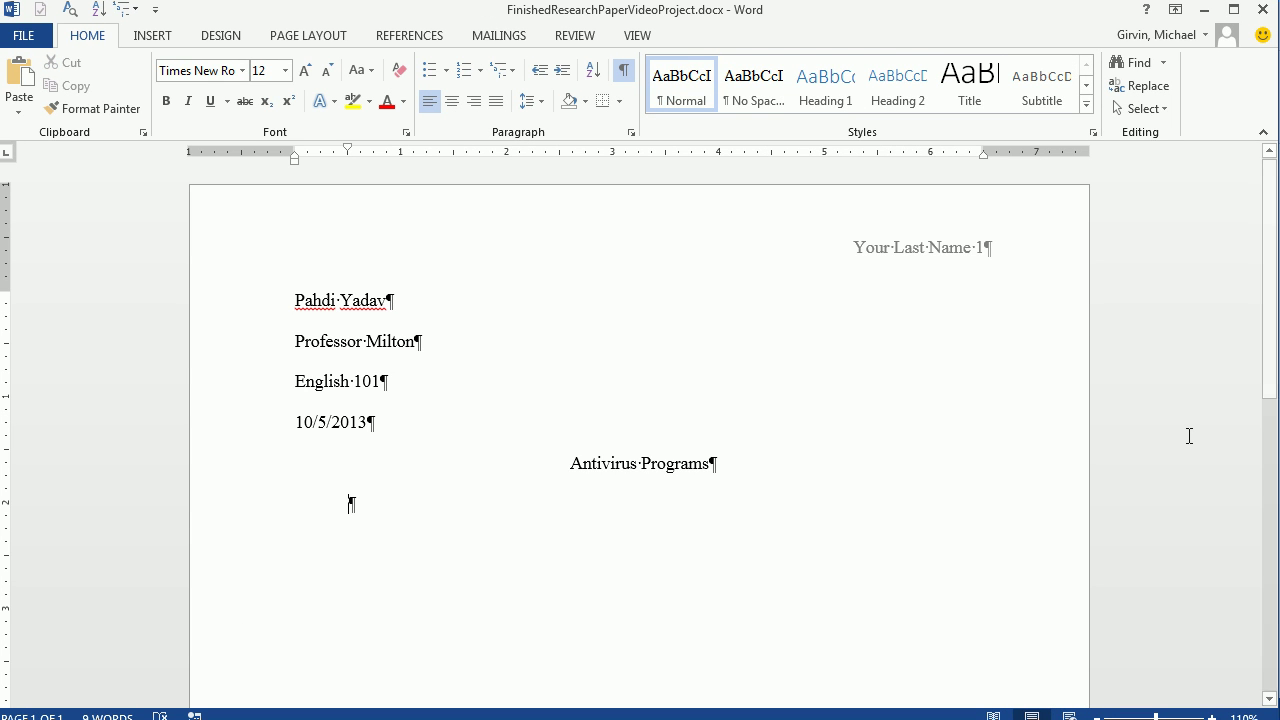
# Step: Paste the body text below the title using Keep Text Only
pyautogui.hotkey('ctrl', 'v')
pyautogui.scroll(2, 1189, 436)
pyautogui.scroll(10, 1189, 436)
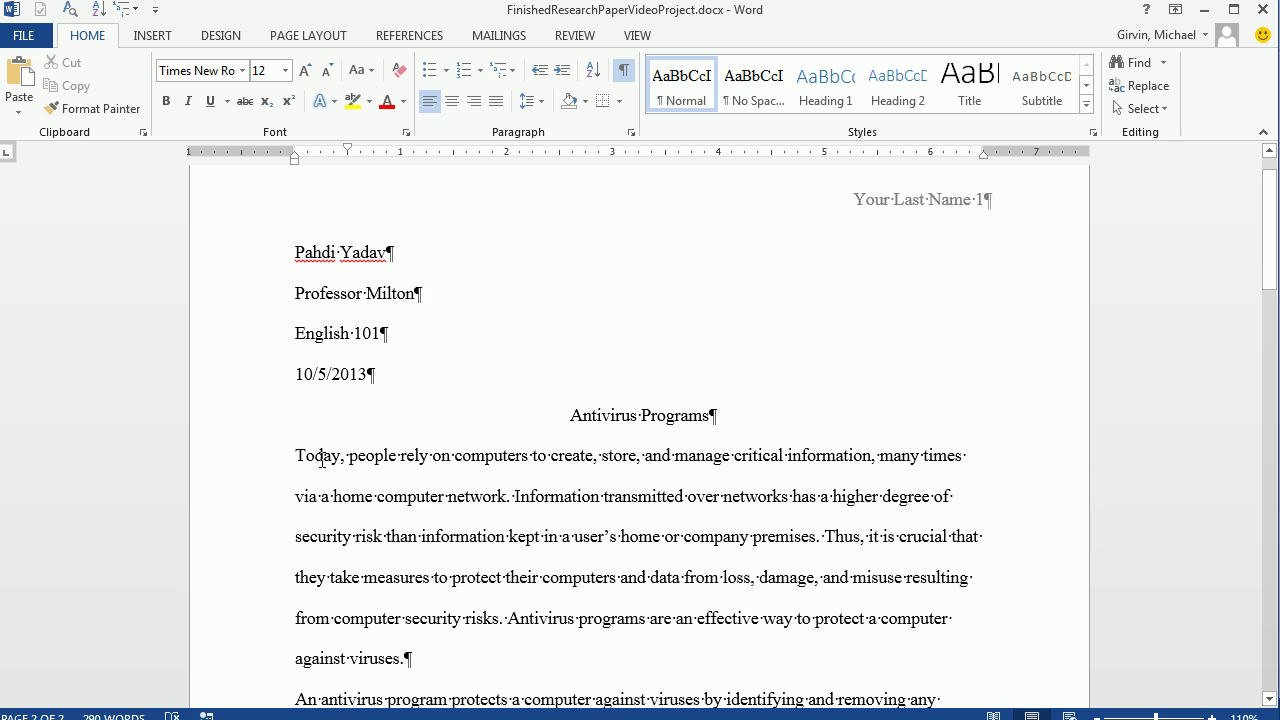
pyautogui.scroll(-15, 326, 474)
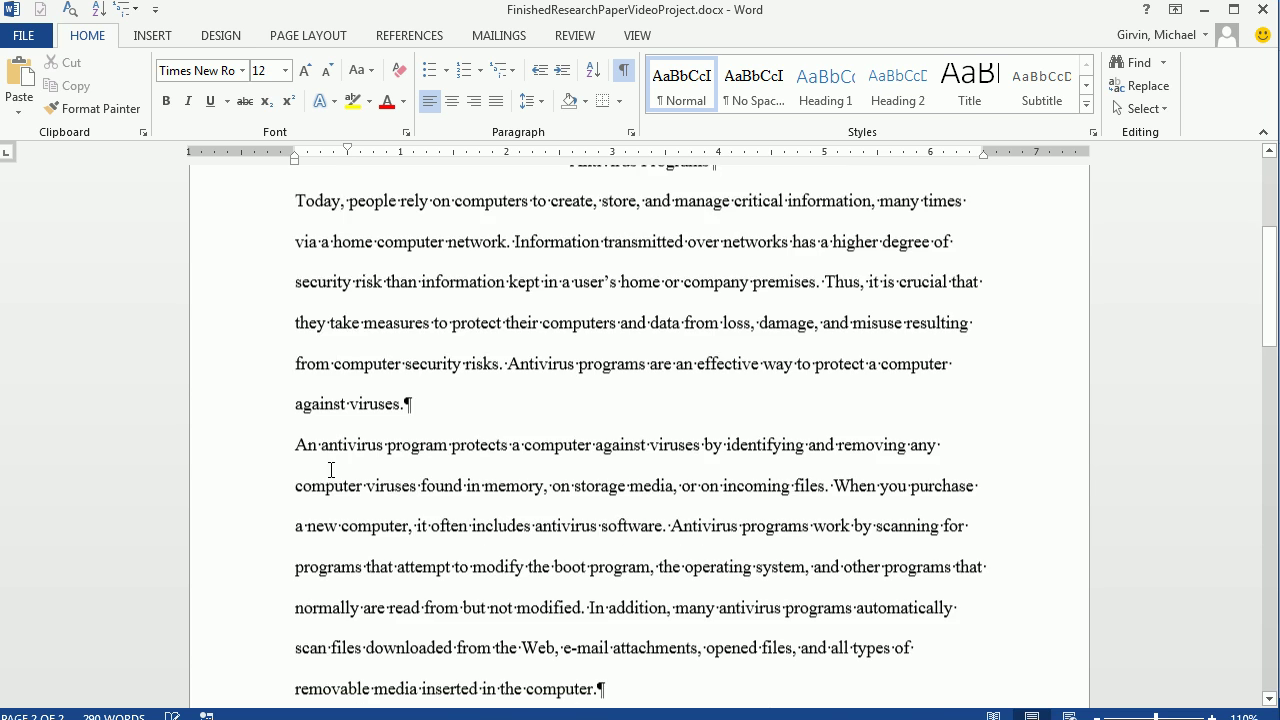
pyautogui.hotkey('ctrl', 'v')
pyautogui.click(605, 398)
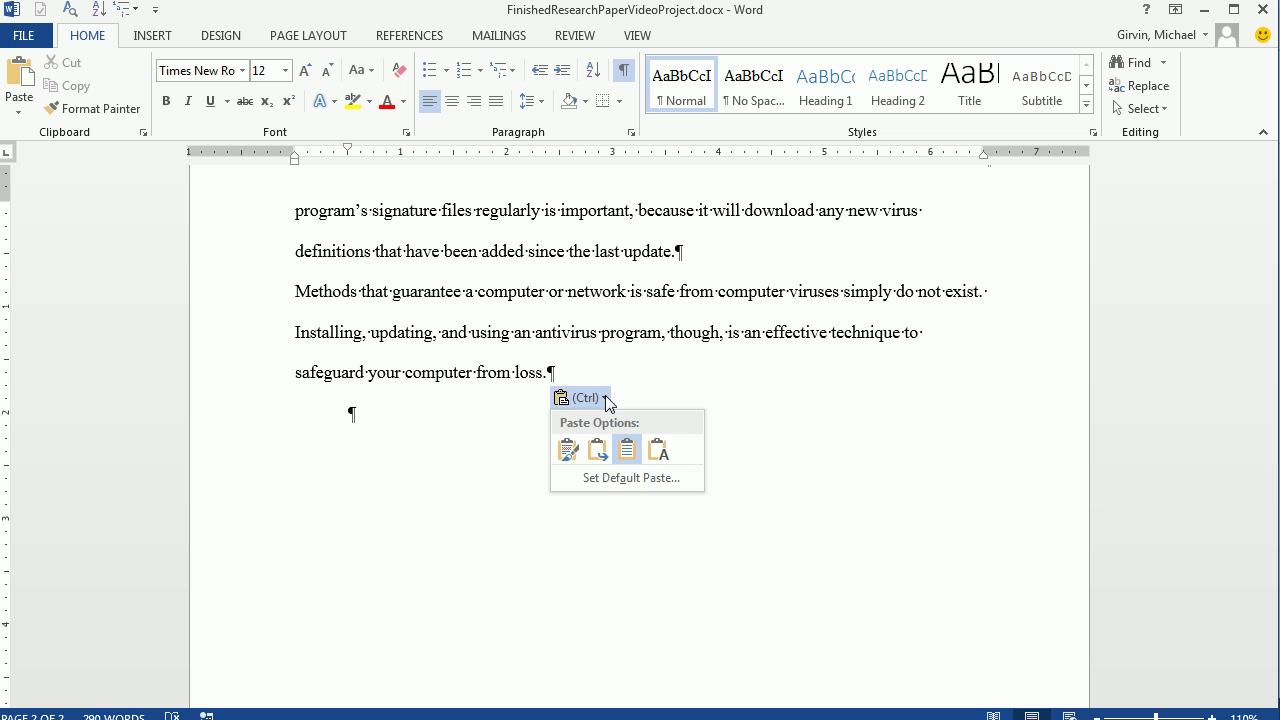
pyautogui.click(668, 460)
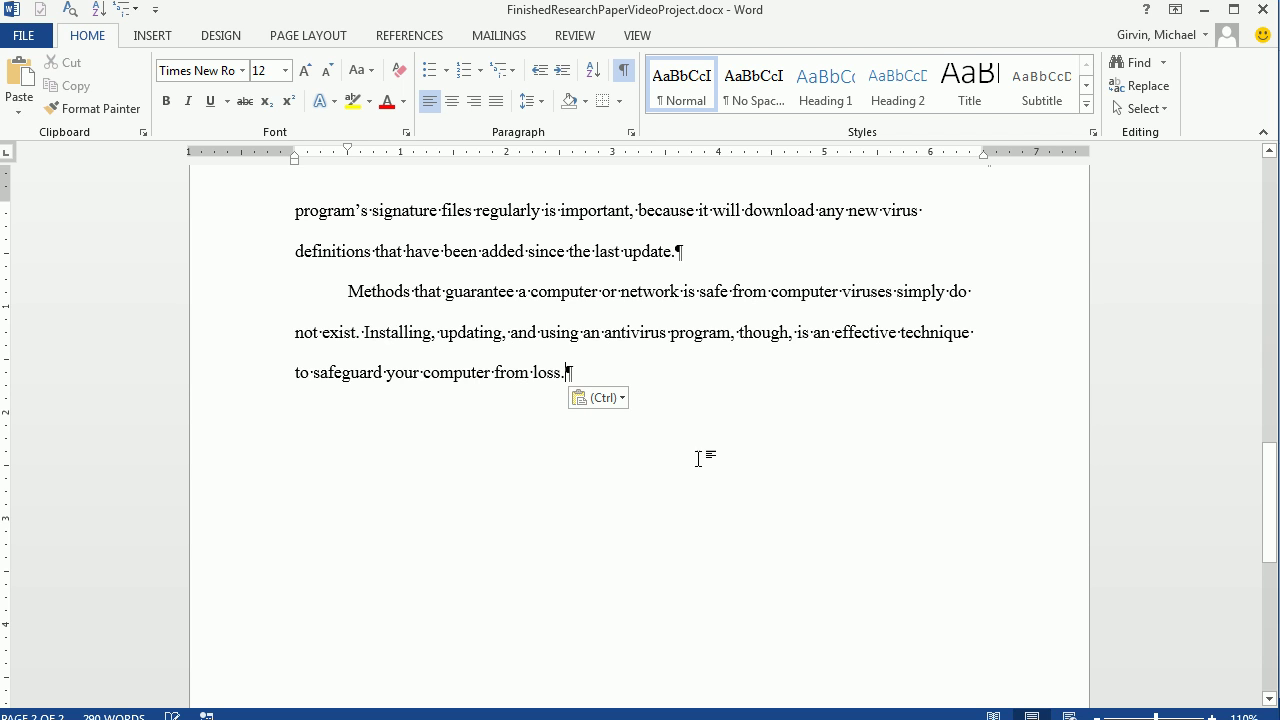
pyautogui.scroll(8, 697, 460)
pyautogui.scroll(10, 700, 464)
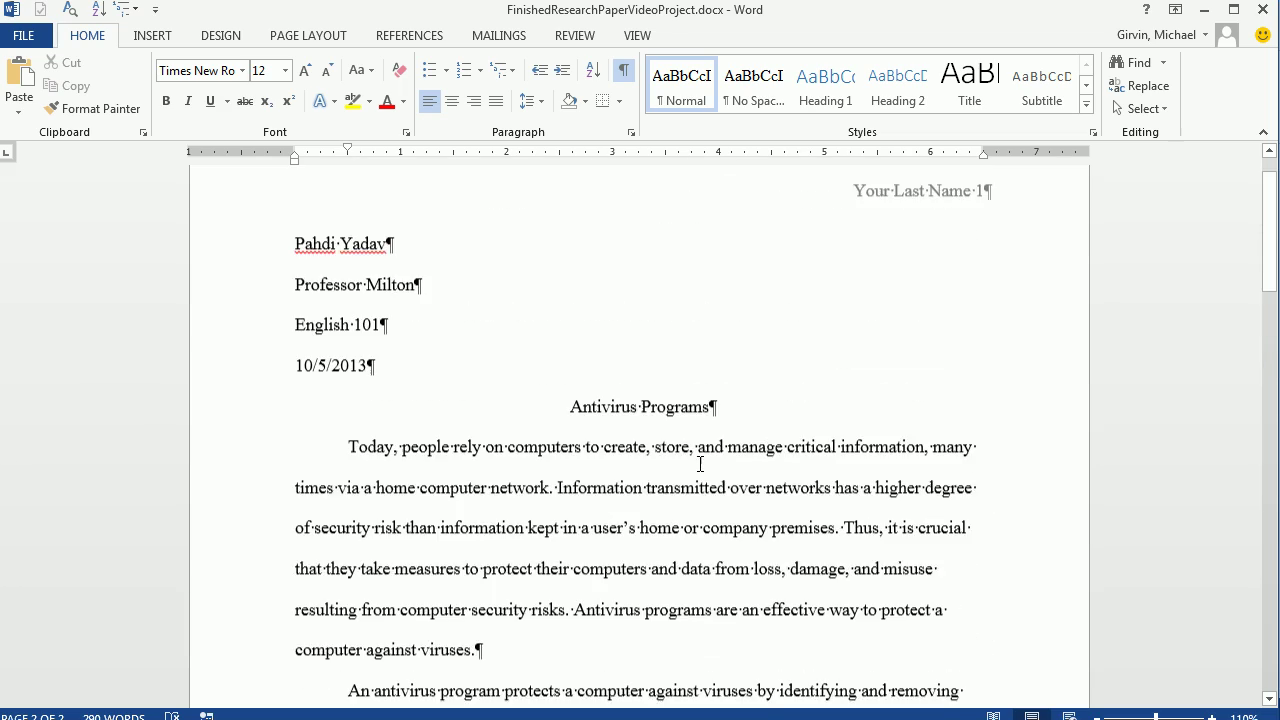
pyautogui.scroll(-4, 700, 464)
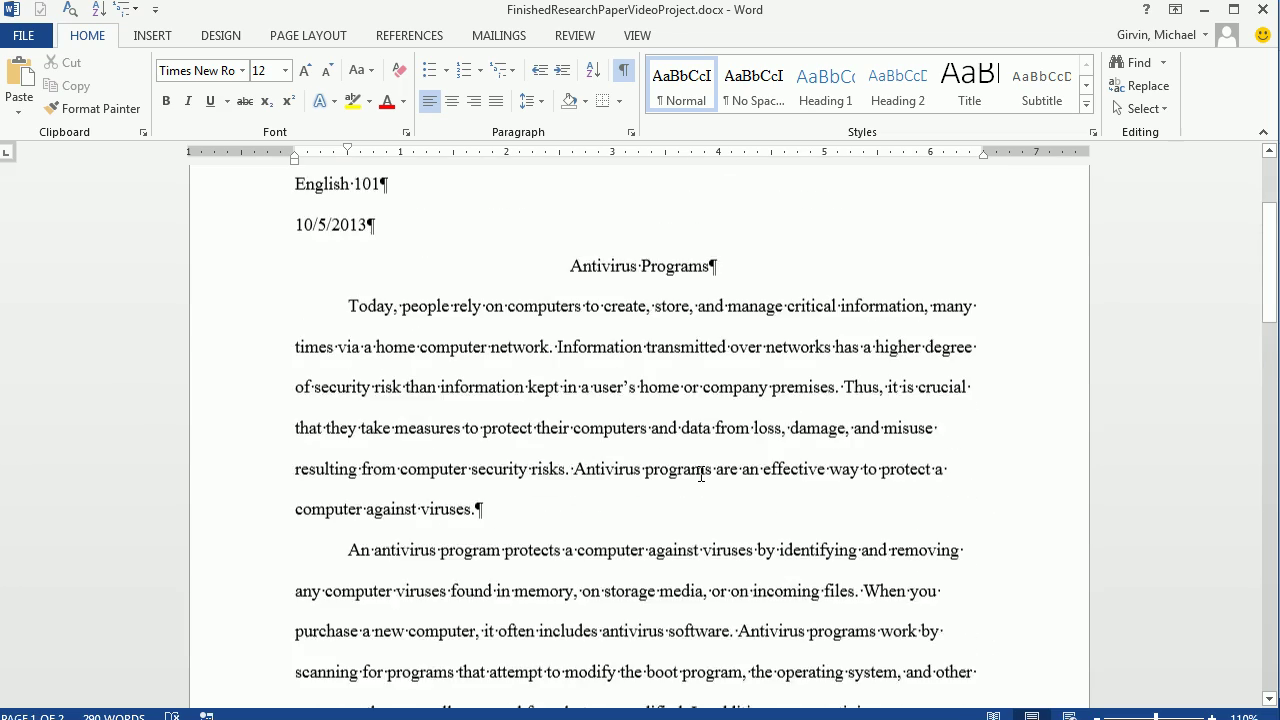
# Step: Insert a footnote right after 'incoming files.' in the body text
pyautogui.scroll(-1, 699, 474)
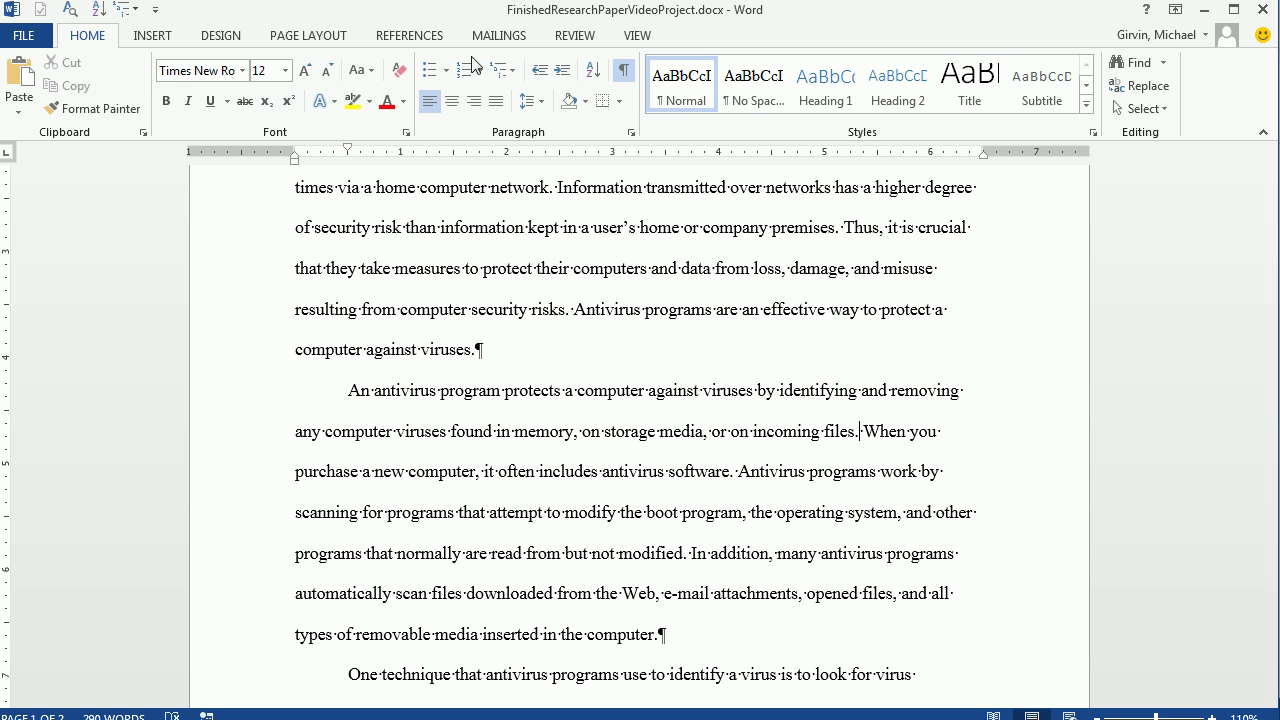
pyautogui.click(424, 44)
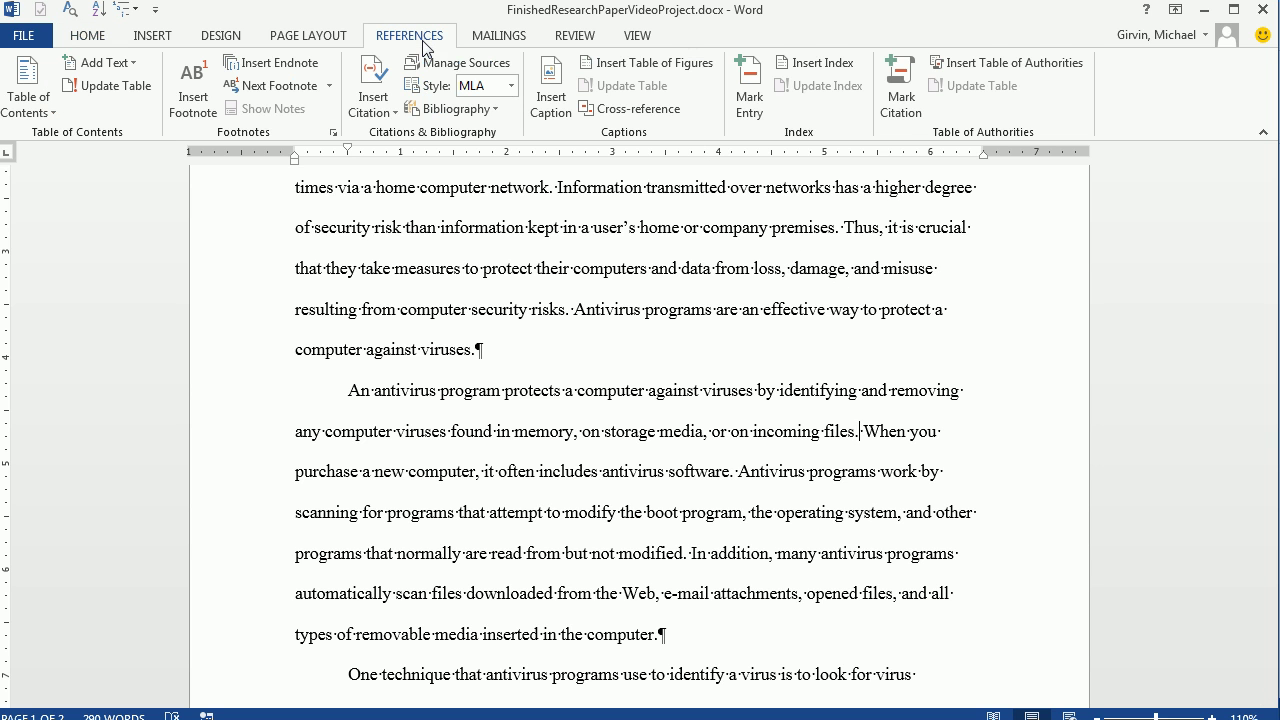
pyautogui.click(195, 100)
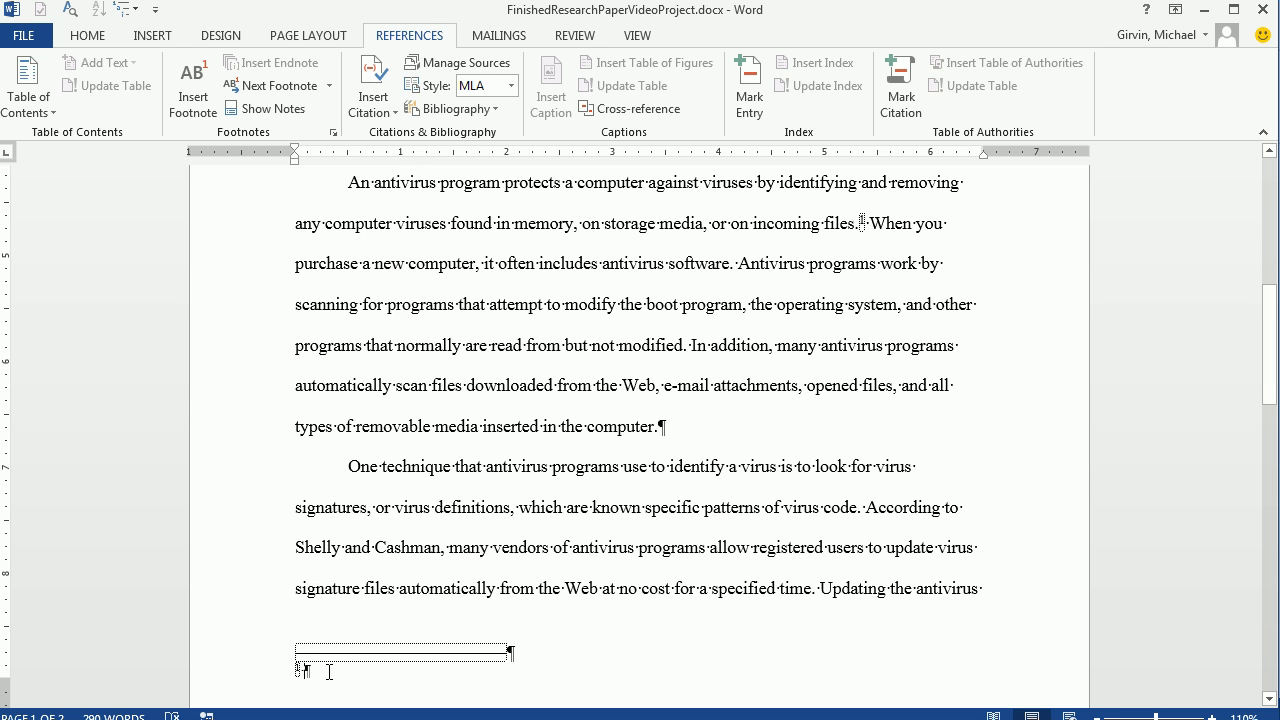
# Step: Open the Footnote Text style for modification from the empty footnote
pyautogui.rightClick(329, 672)
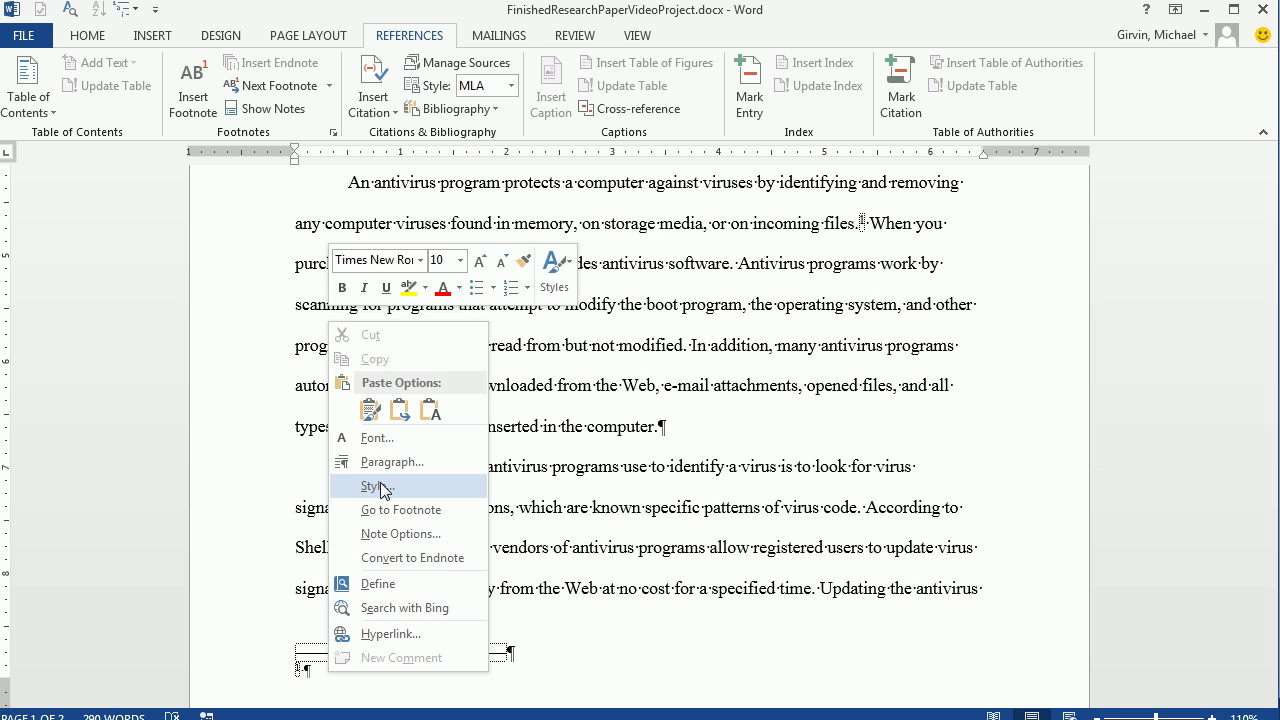
pyautogui.click(600, 465)
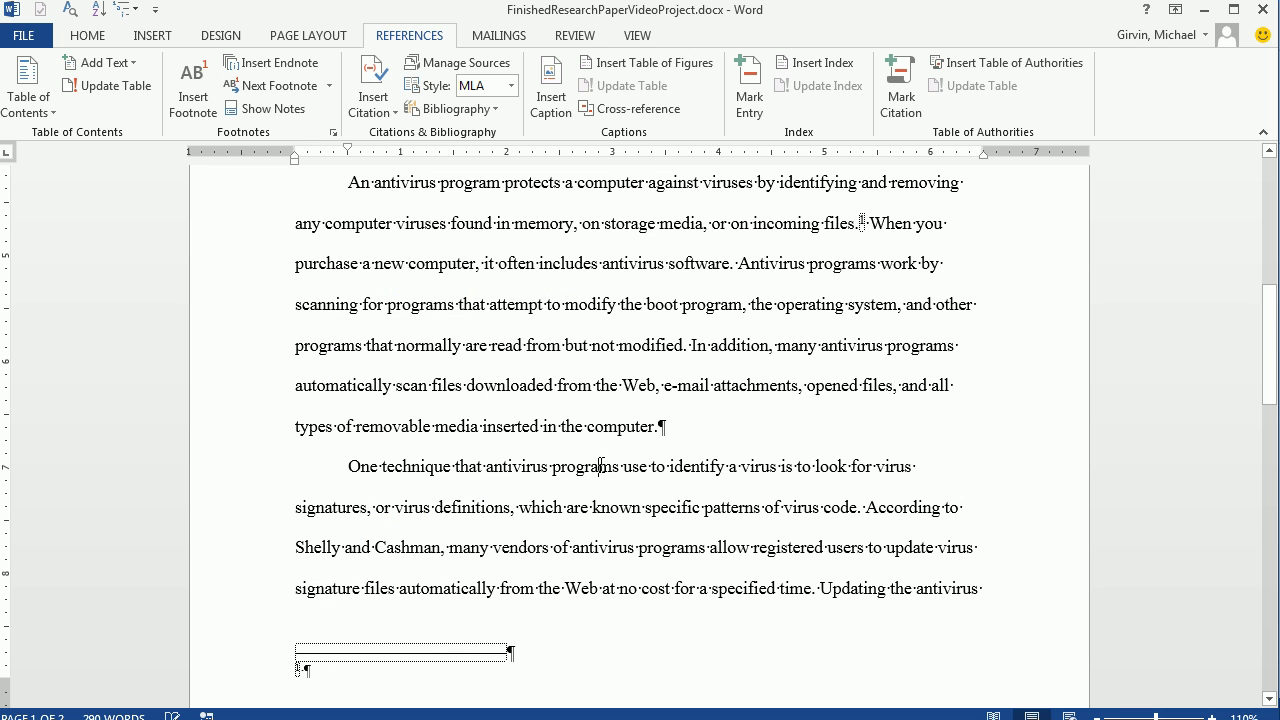
pyautogui.rightClick(609, 466)
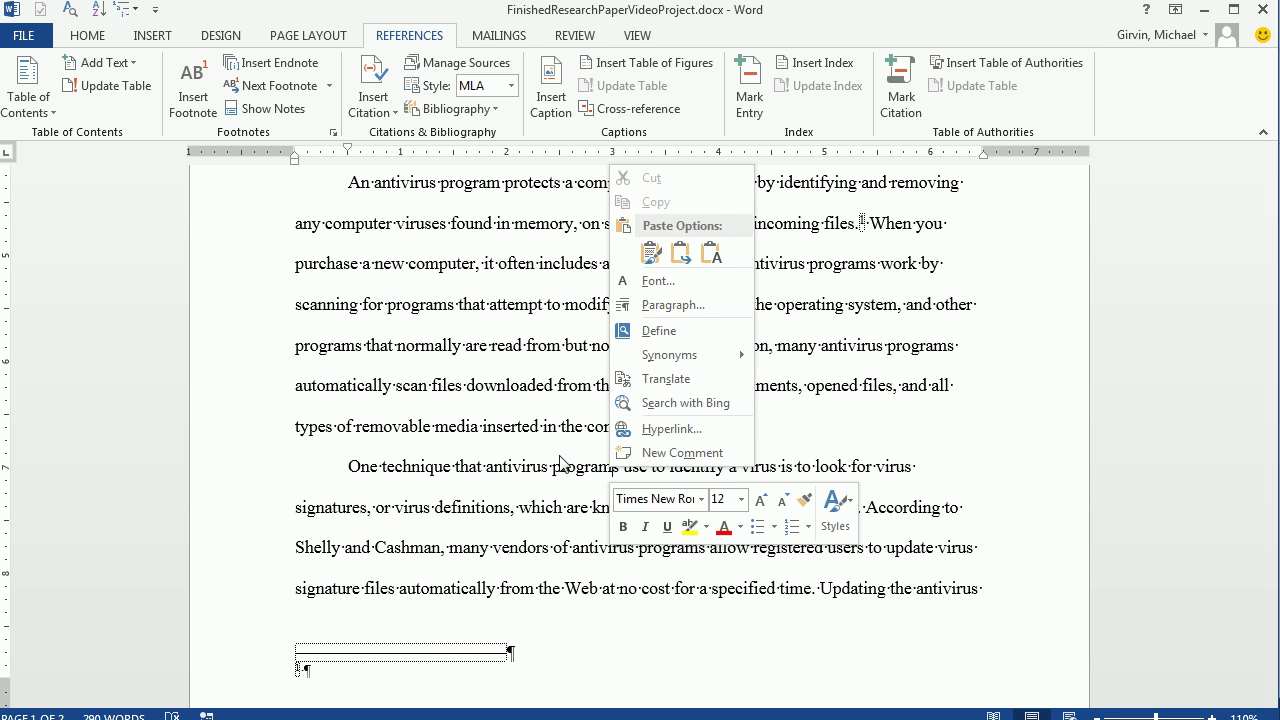
pyautogui.click(547, 489)
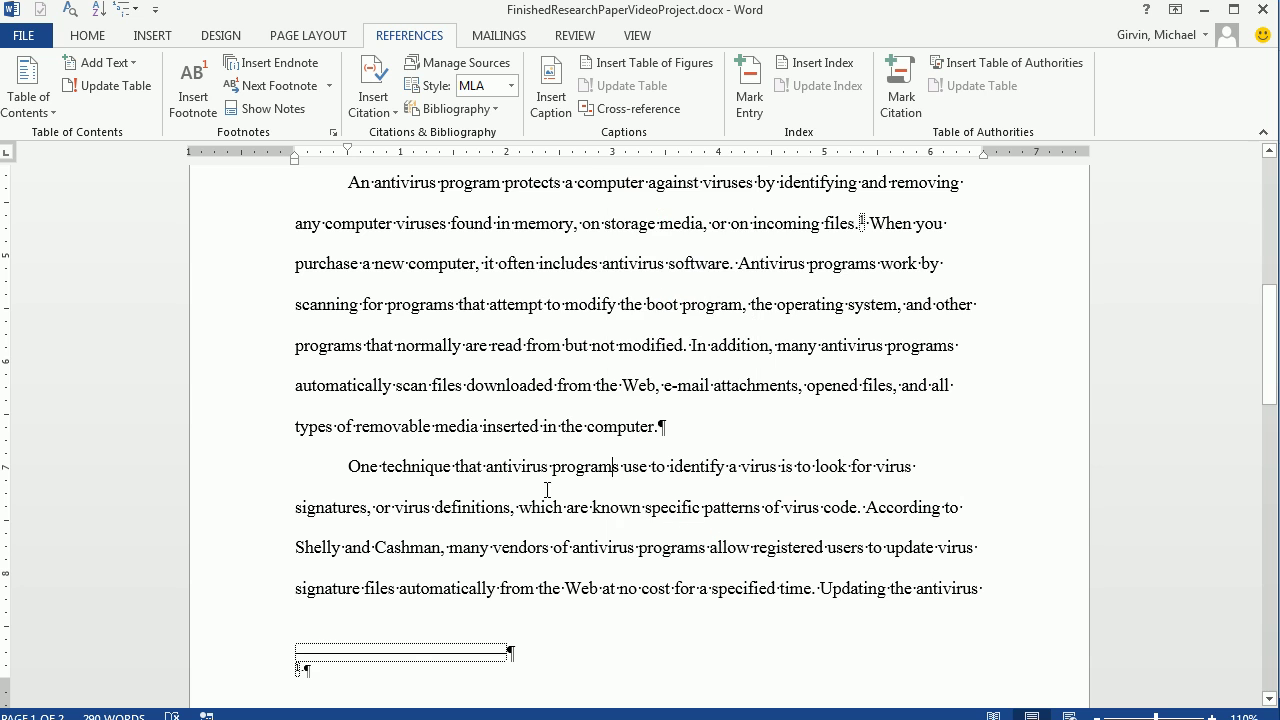
pyautogui.click(318, 677)
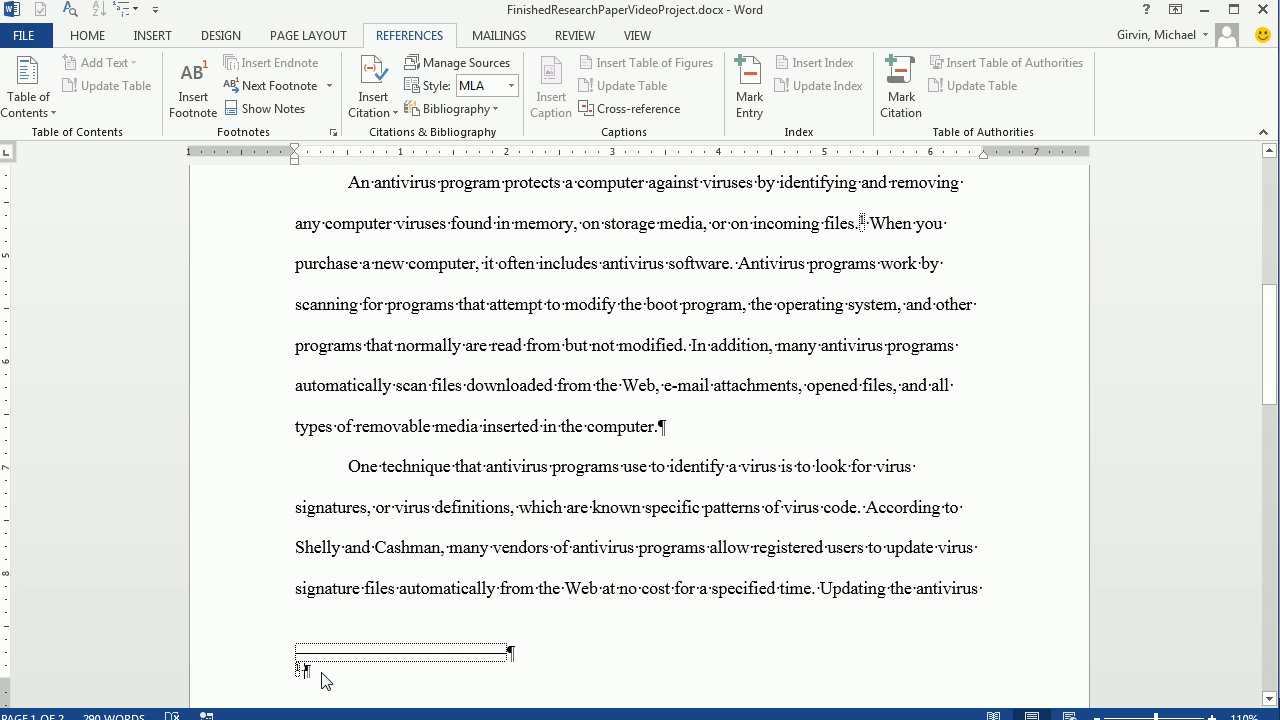
pyautogui.rightClick(323, 673)
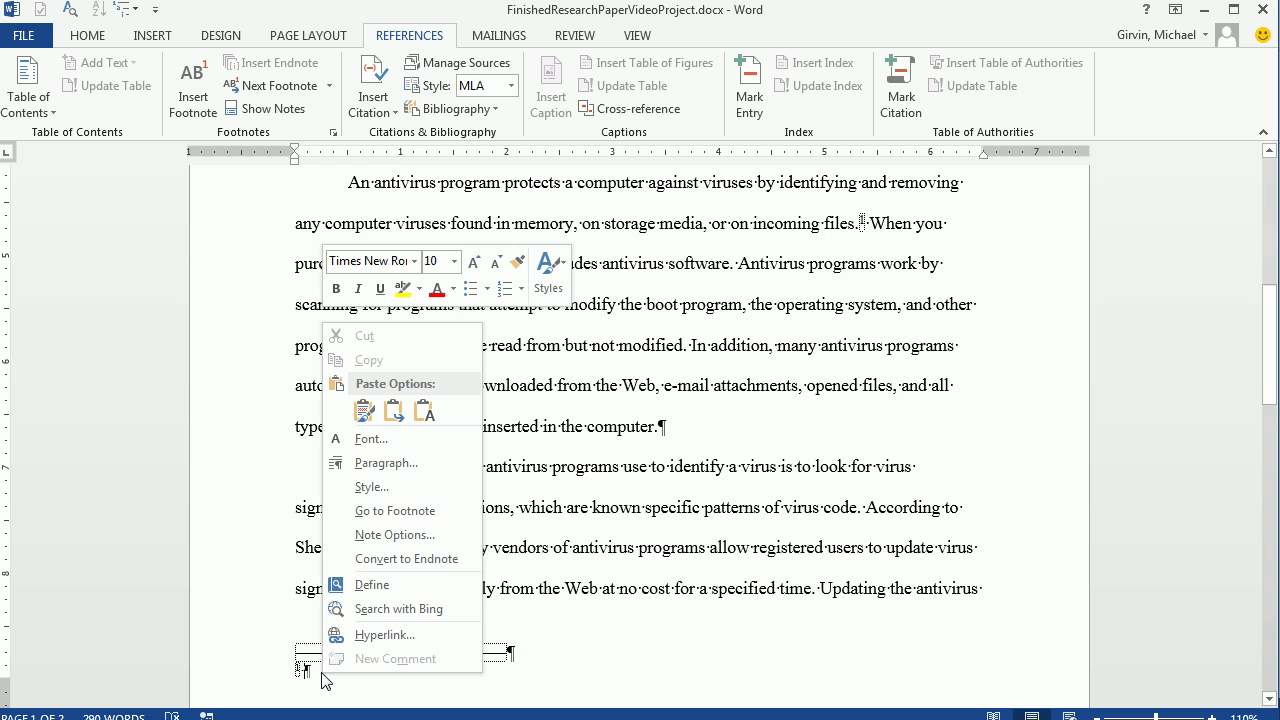
pyautogui.click(421, 494)
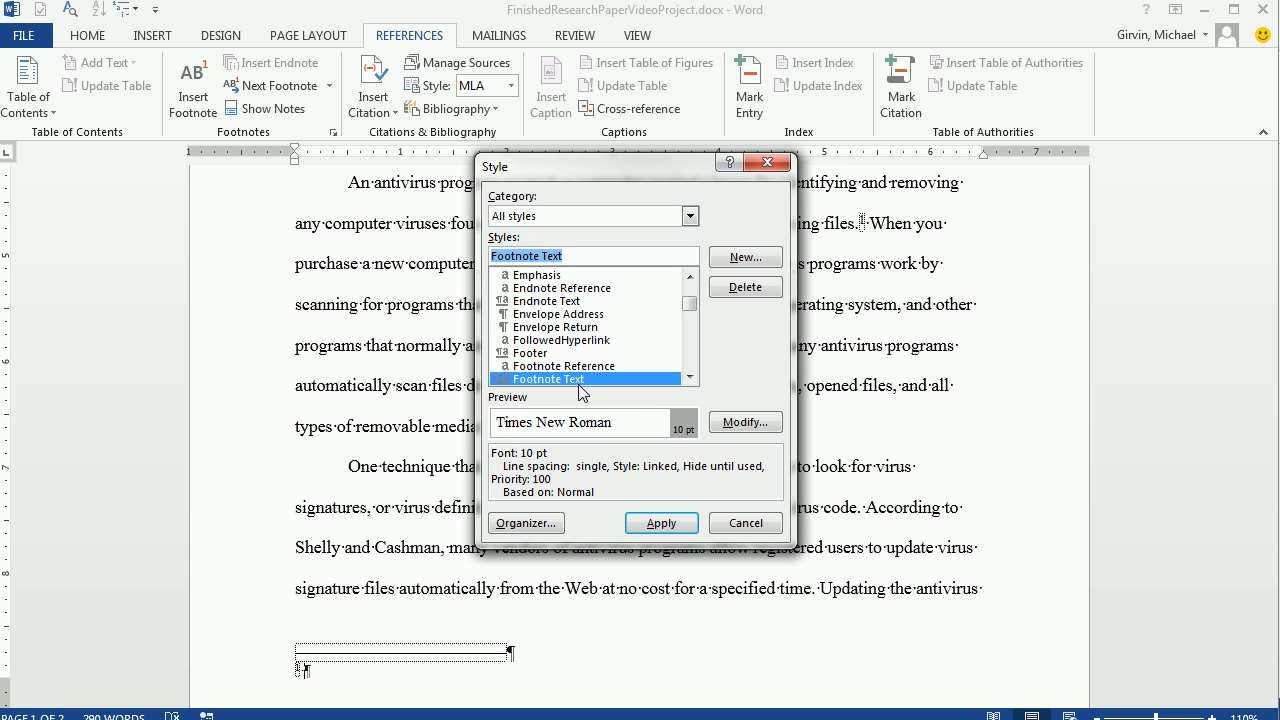
pyautogui.click(750, 428)
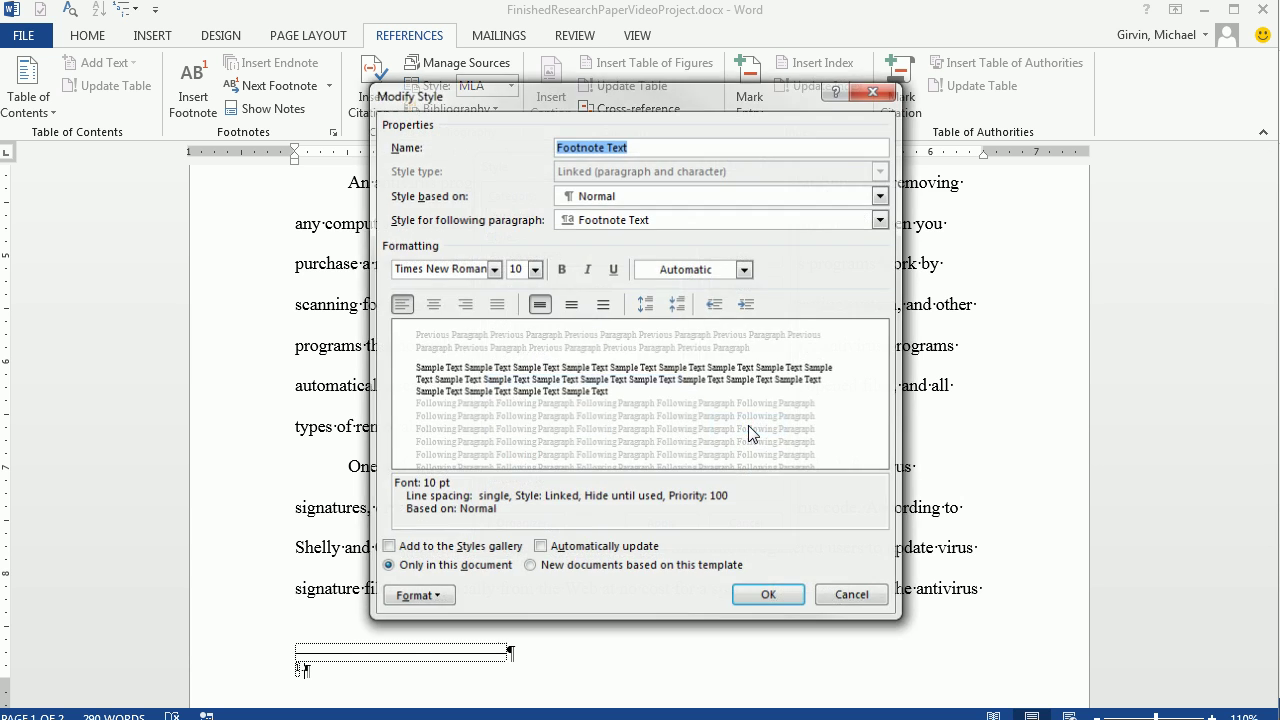
# Step: Set the Footnote Text style to 12 pt with Double line spacing and apply it
pyautogui.click(535, 269)
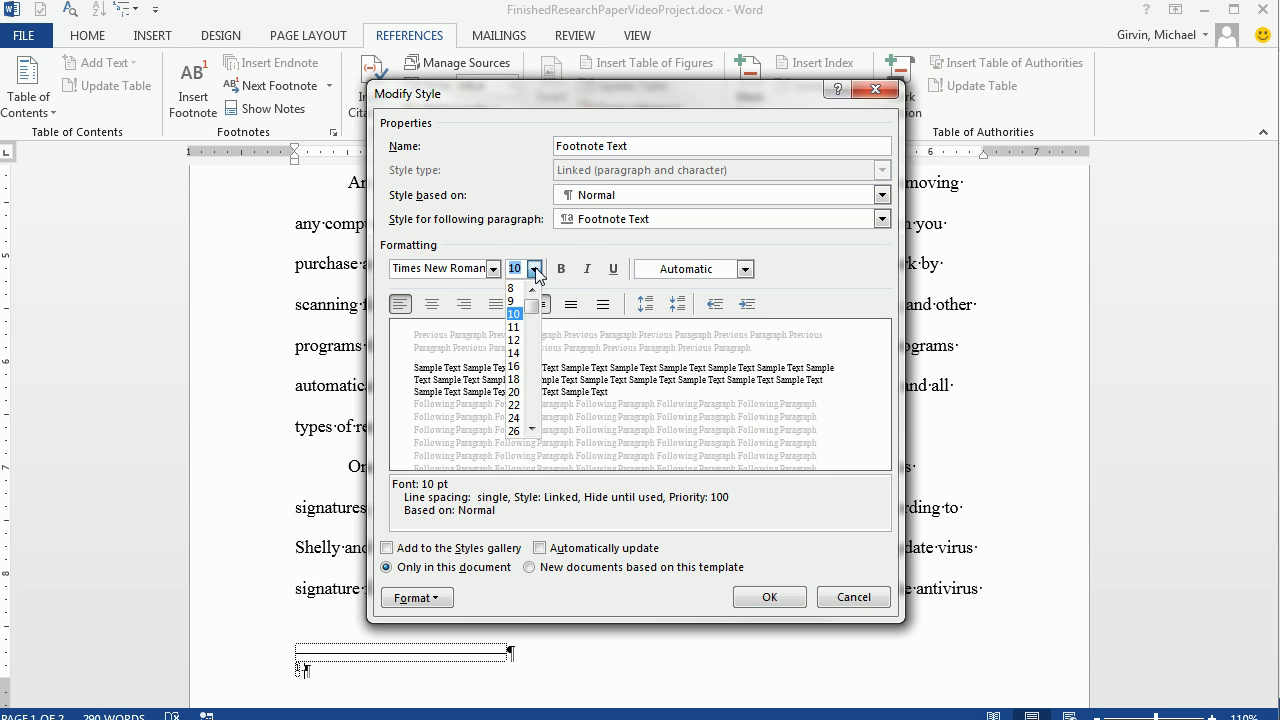
pyautogui.click(513, 340)
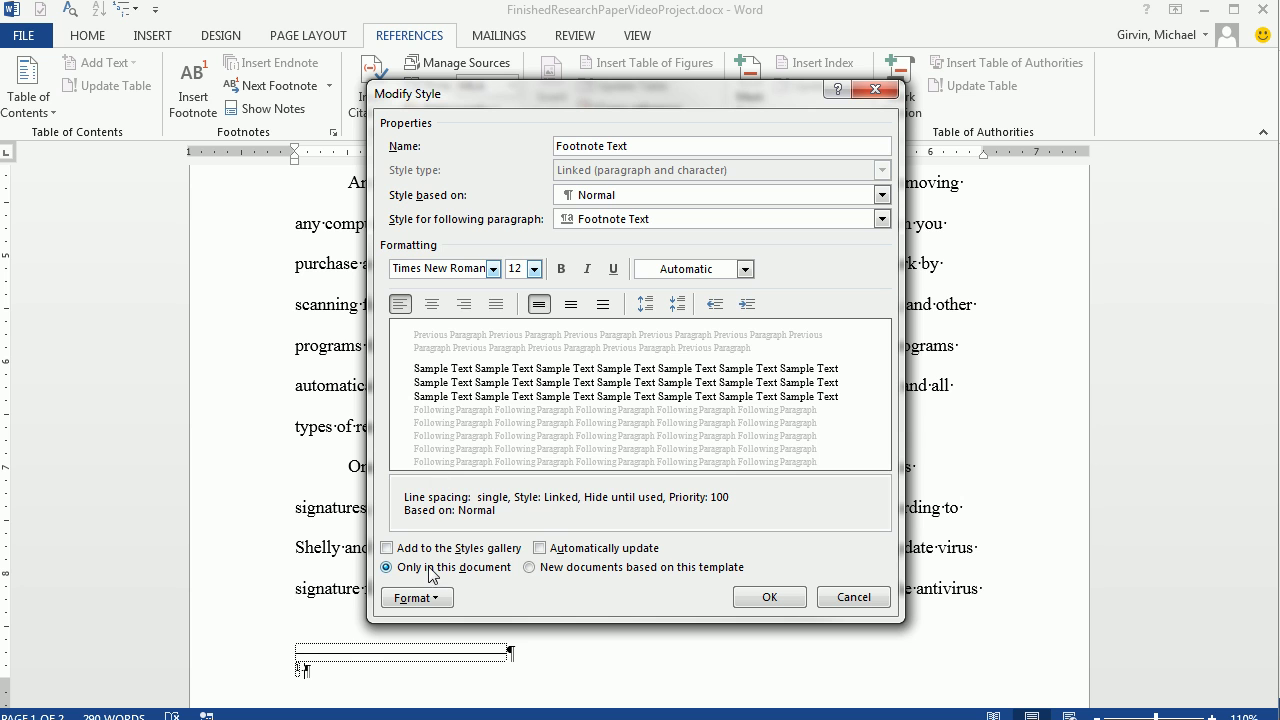
pyautogui.click(441, 599)
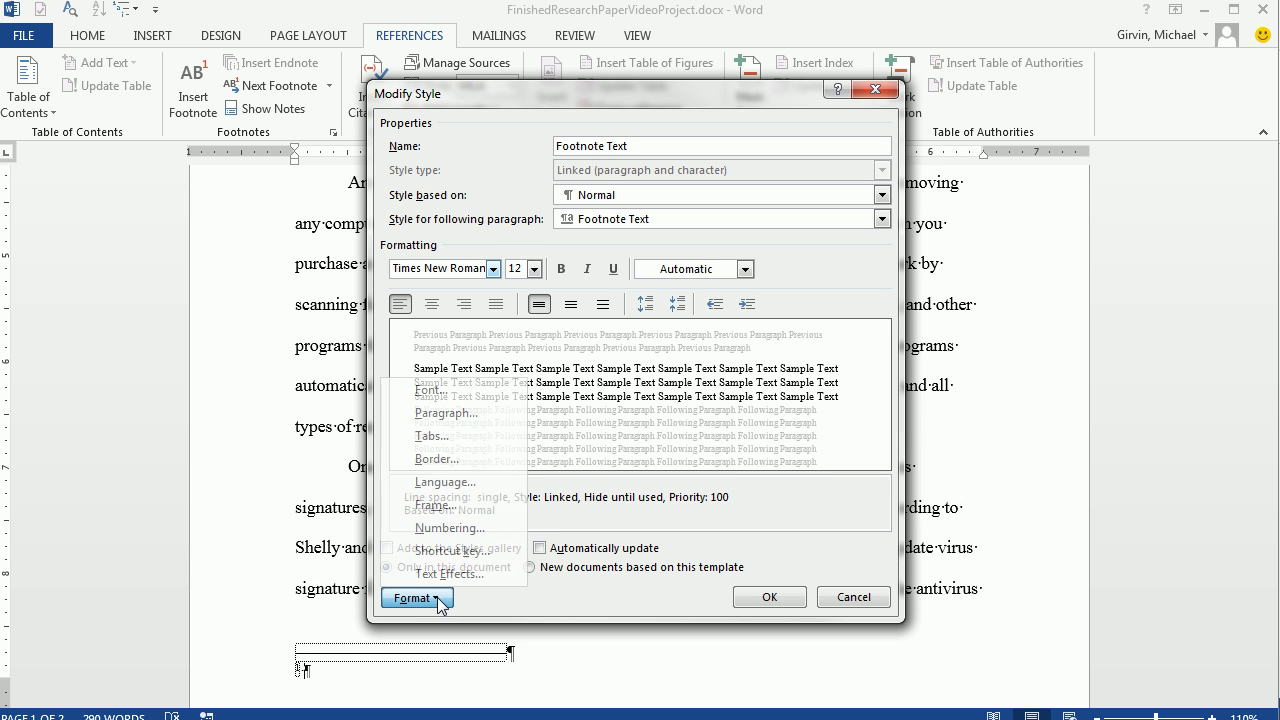
pyautogui.click(440, 416)
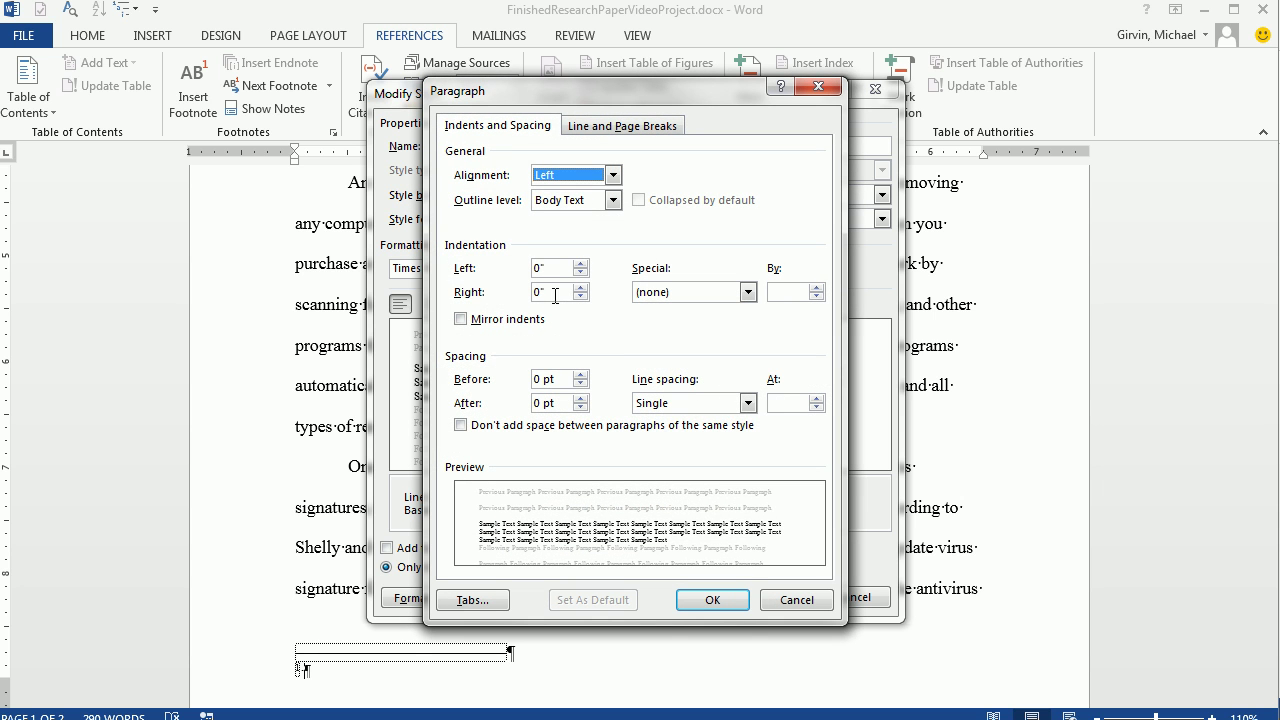
pyautogui.click(747, 403)
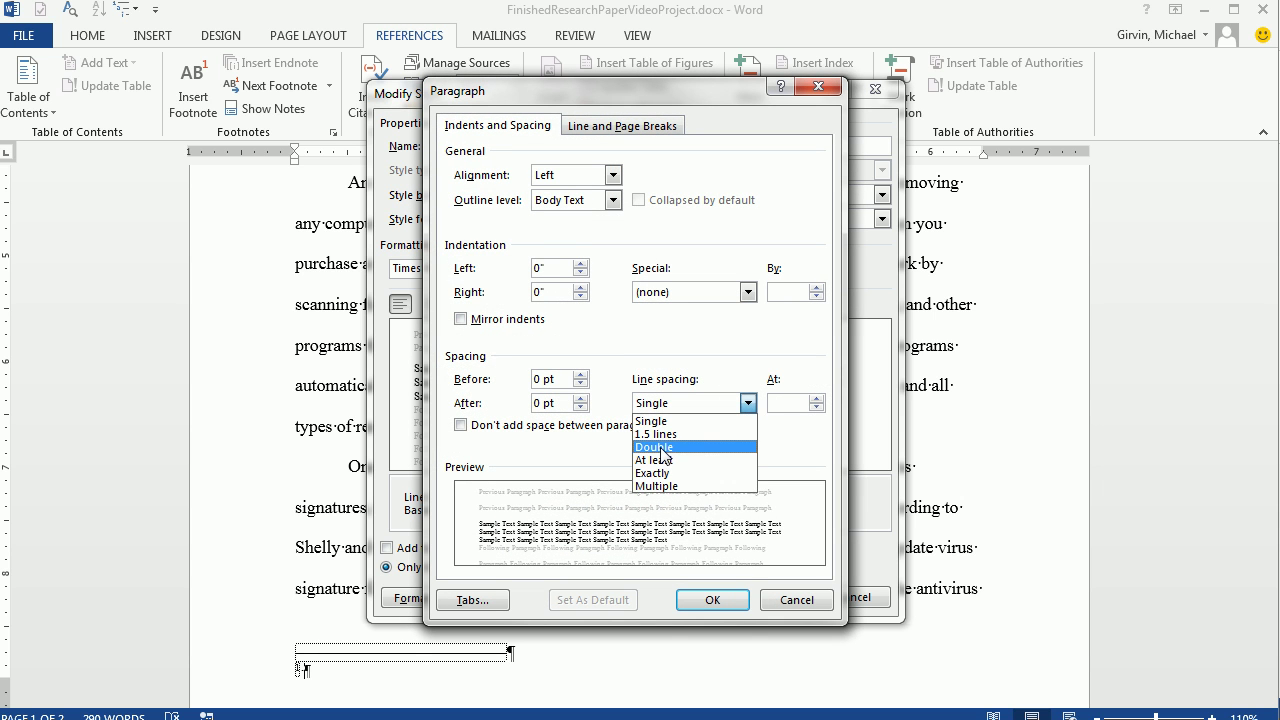
pyautogui.click(661, 447)
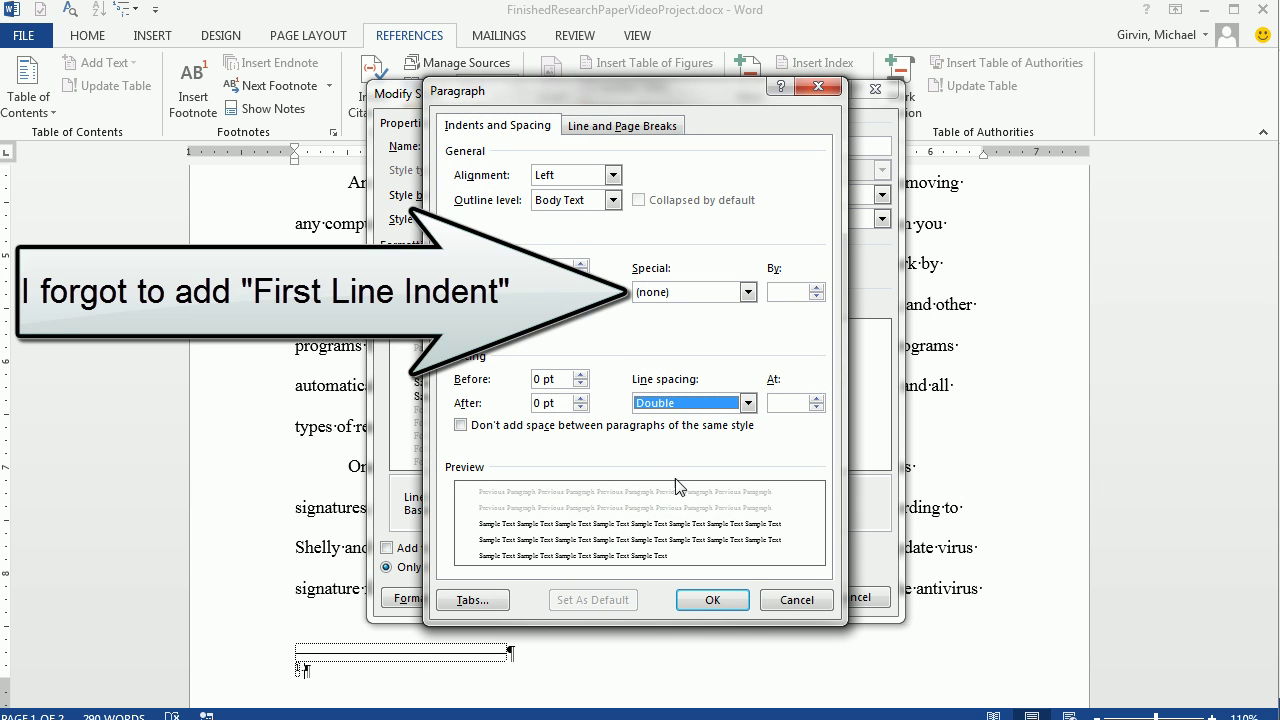
pyautogui.click(713, 600)
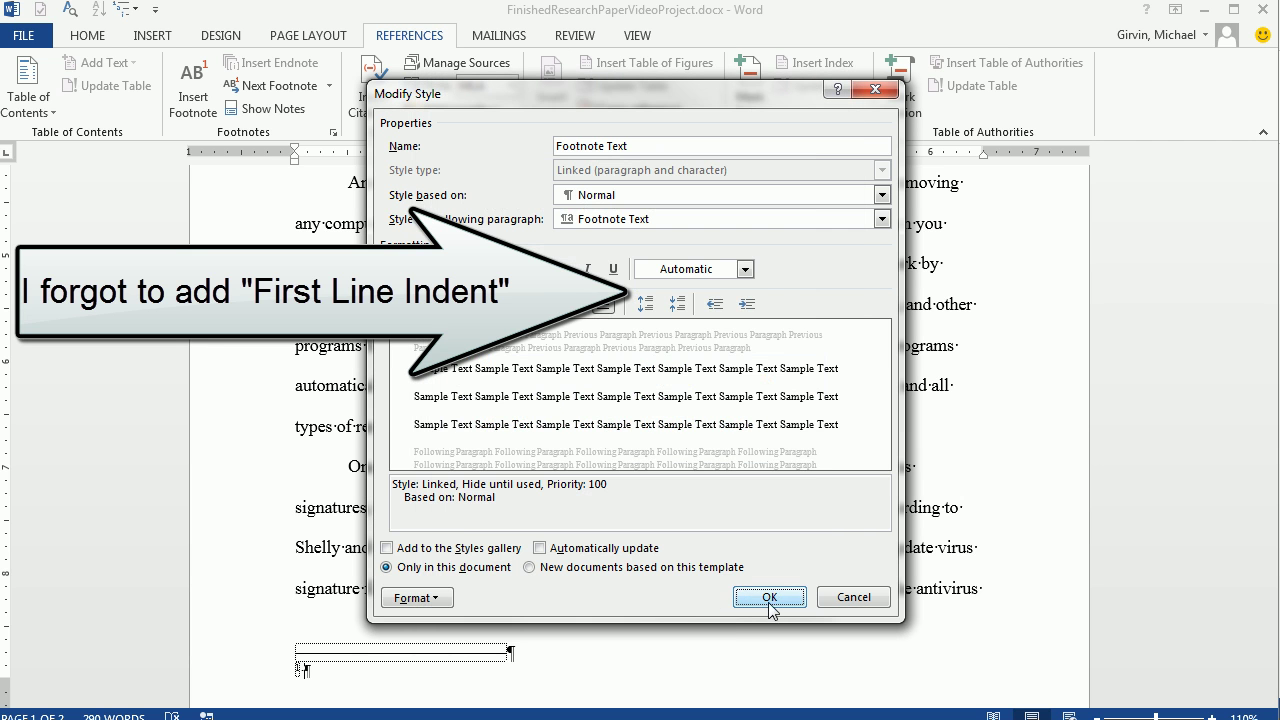
pyautogui.click(771, 599)
pyautogui.click(661, 523)
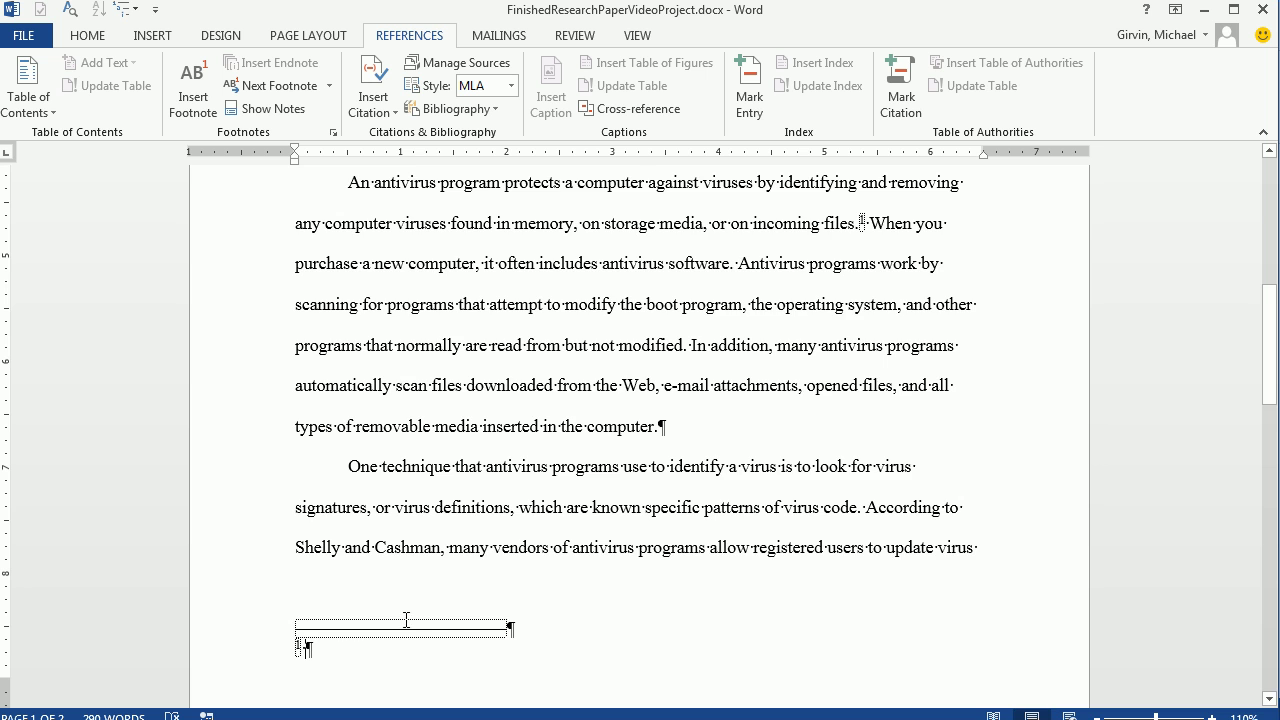
pyautogui.scroll(-2, 522, 487)
# Step: Copy the Bulowski sentence from the draft and paste it into the footnote with Keep Text Only
pyautogui.hotkey('alt', 'Tab')
pyautogui.hotkey('alt', 'Tab')
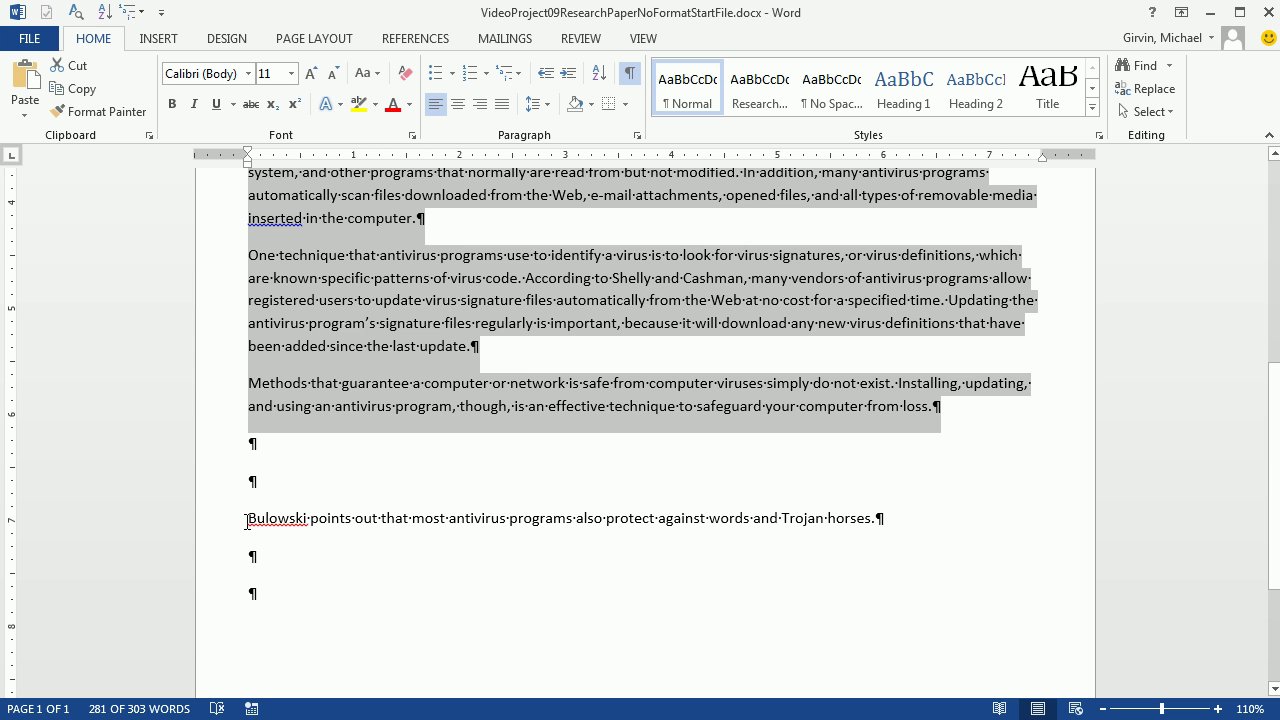
pyautogui.moveTo(249, 521); pyautogui.dragTo(878, 517)
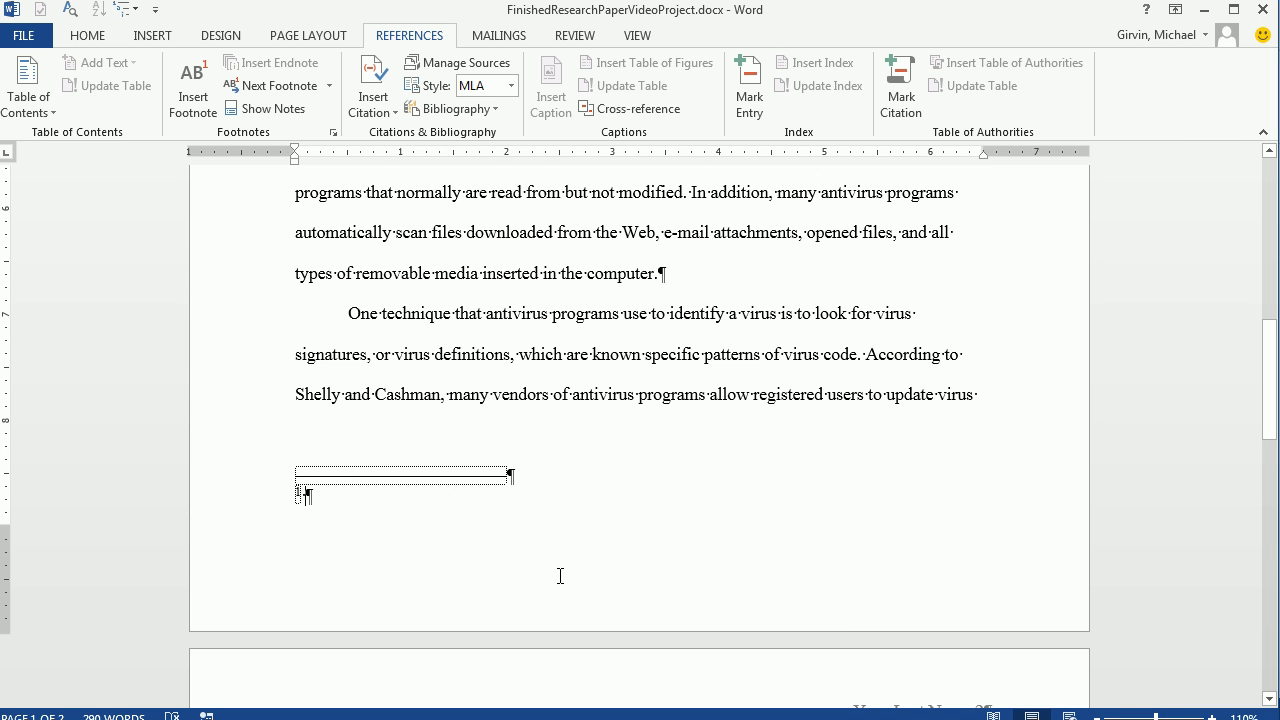
pyautogui.write('Bulowski points out that most antivirus programs also protect against words and Trojan horses.')
pyautogui.click(1037, 522)
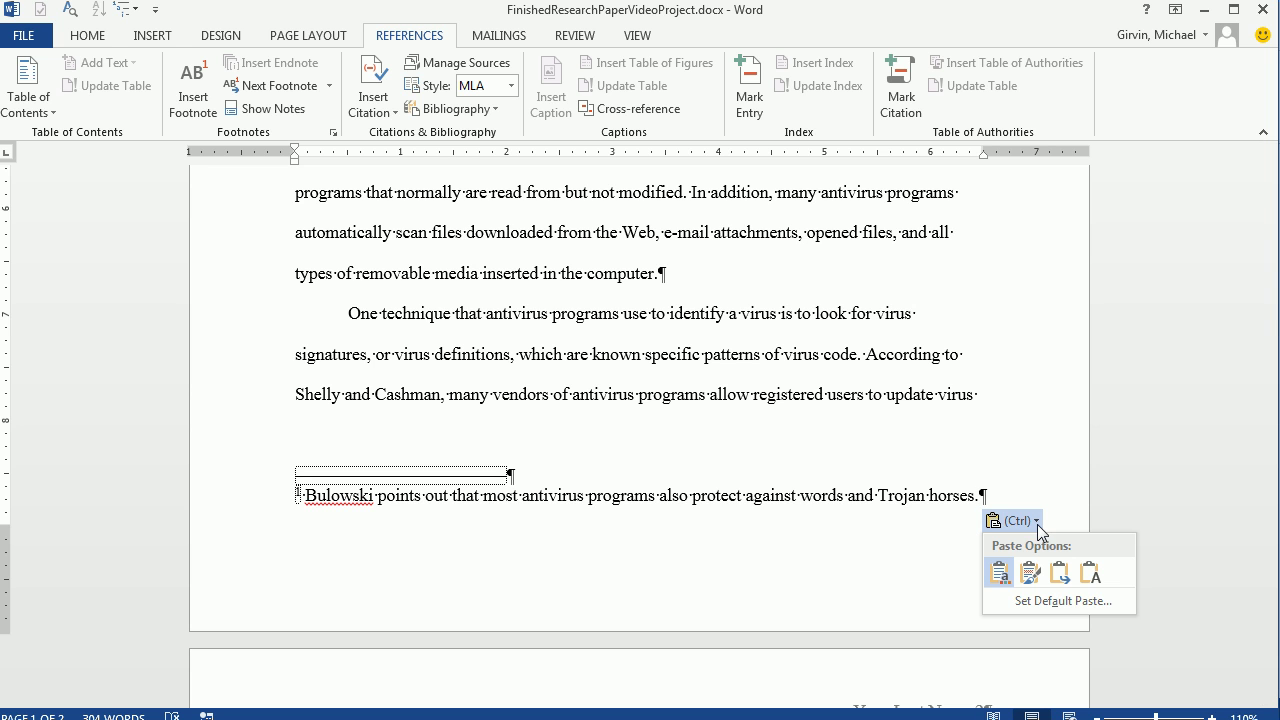
pyautogui.click(1096, 574)
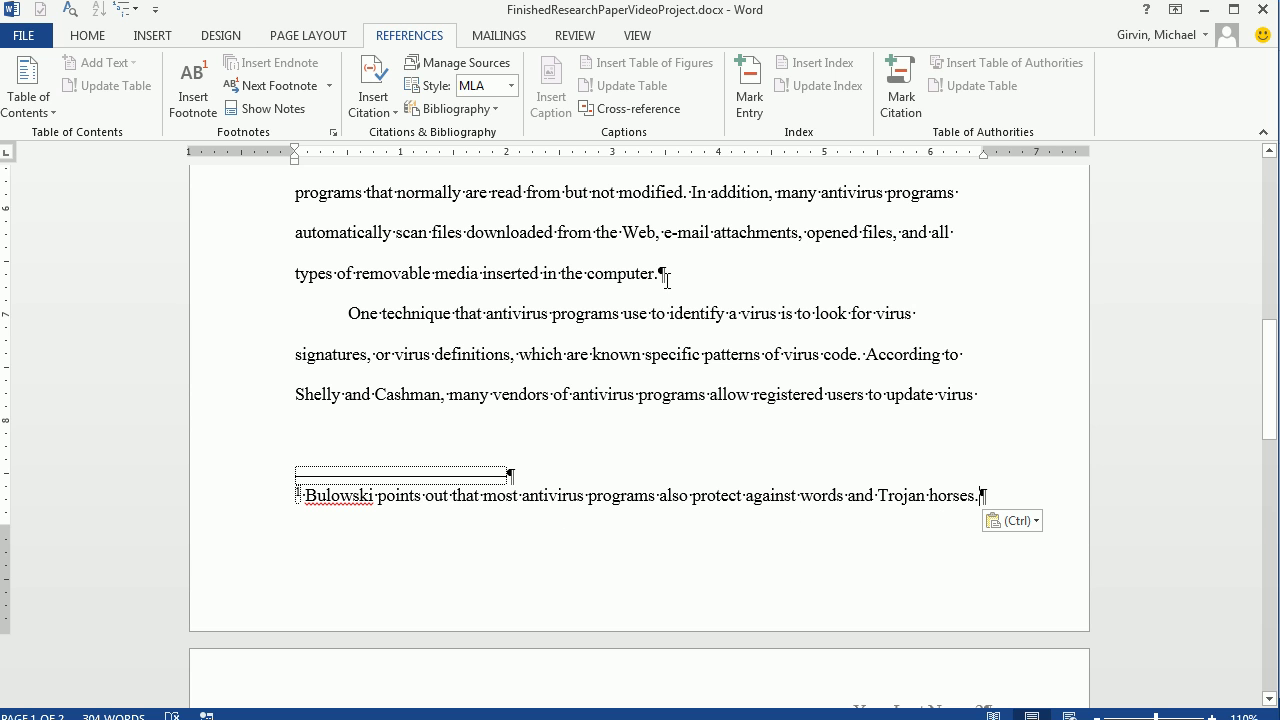
pyautogui.scroll(4, 716, 318)
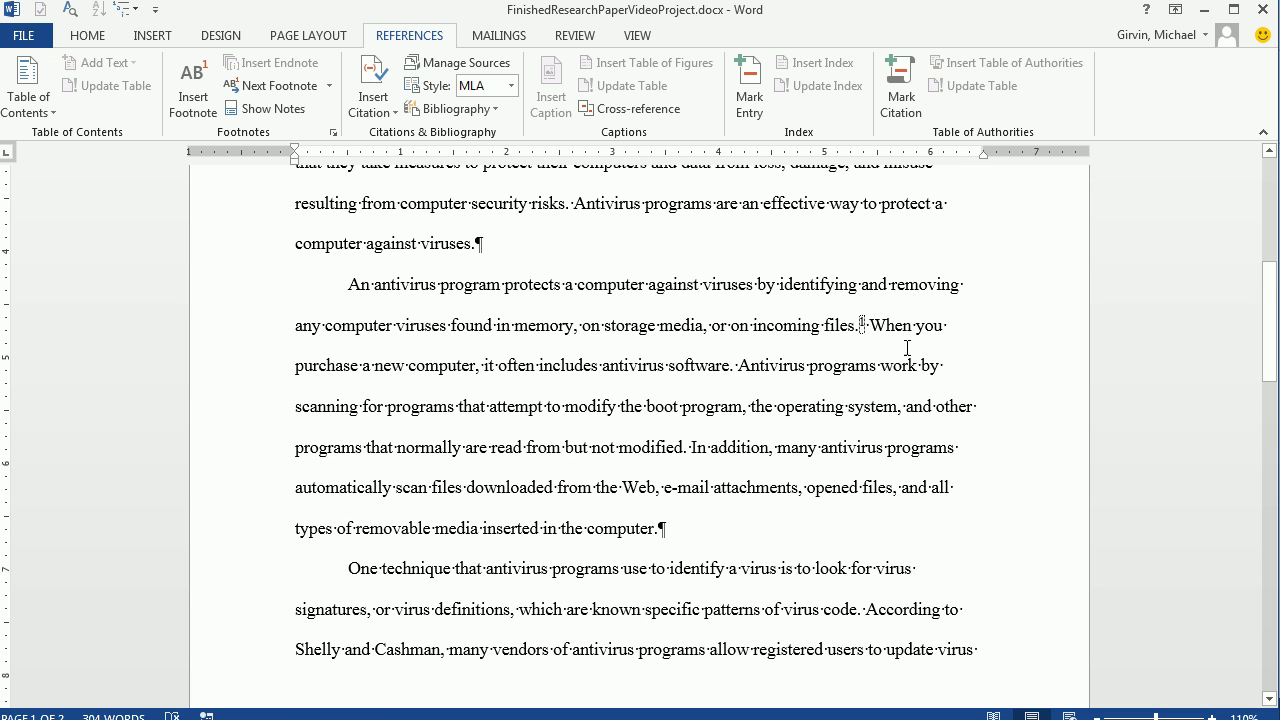
pyautogui.click(565, 243)
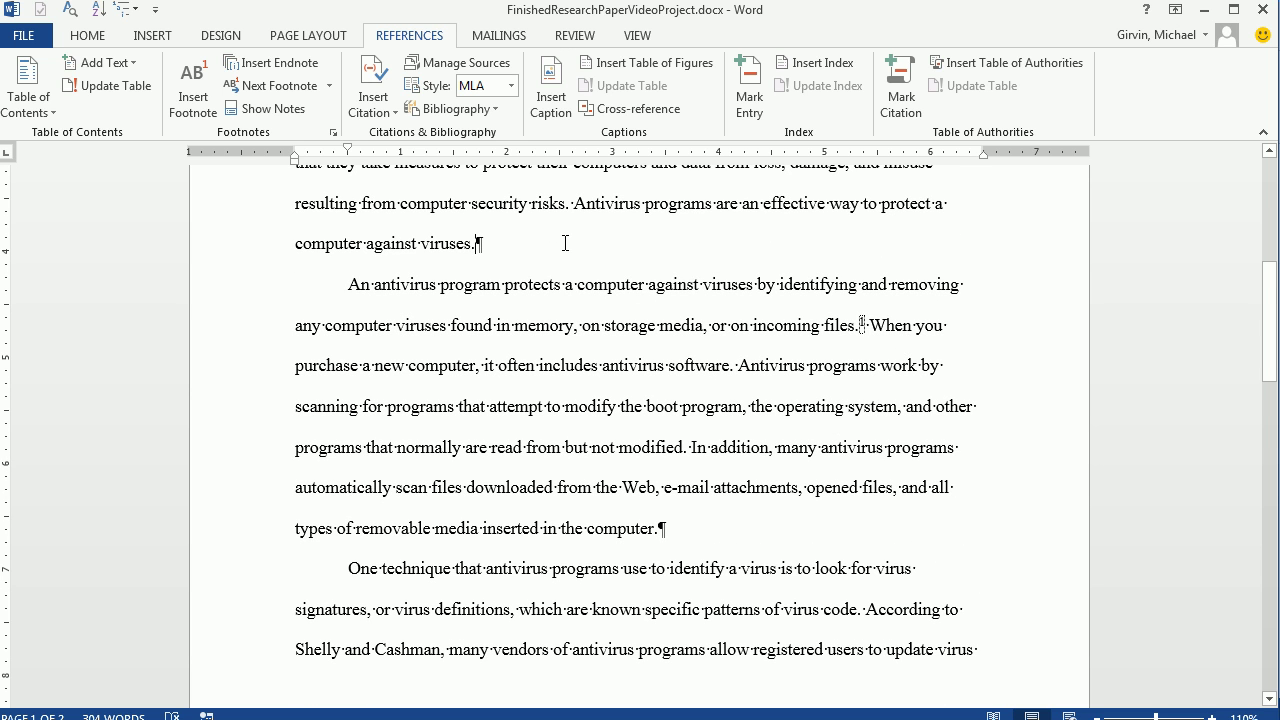
pyautogui.press('Return')
pyautogui.press('Return')
pyautogui.press('Return')
pyautogui.press('Return')
pyautogui.press('Return')
pyautogui.press('Return')
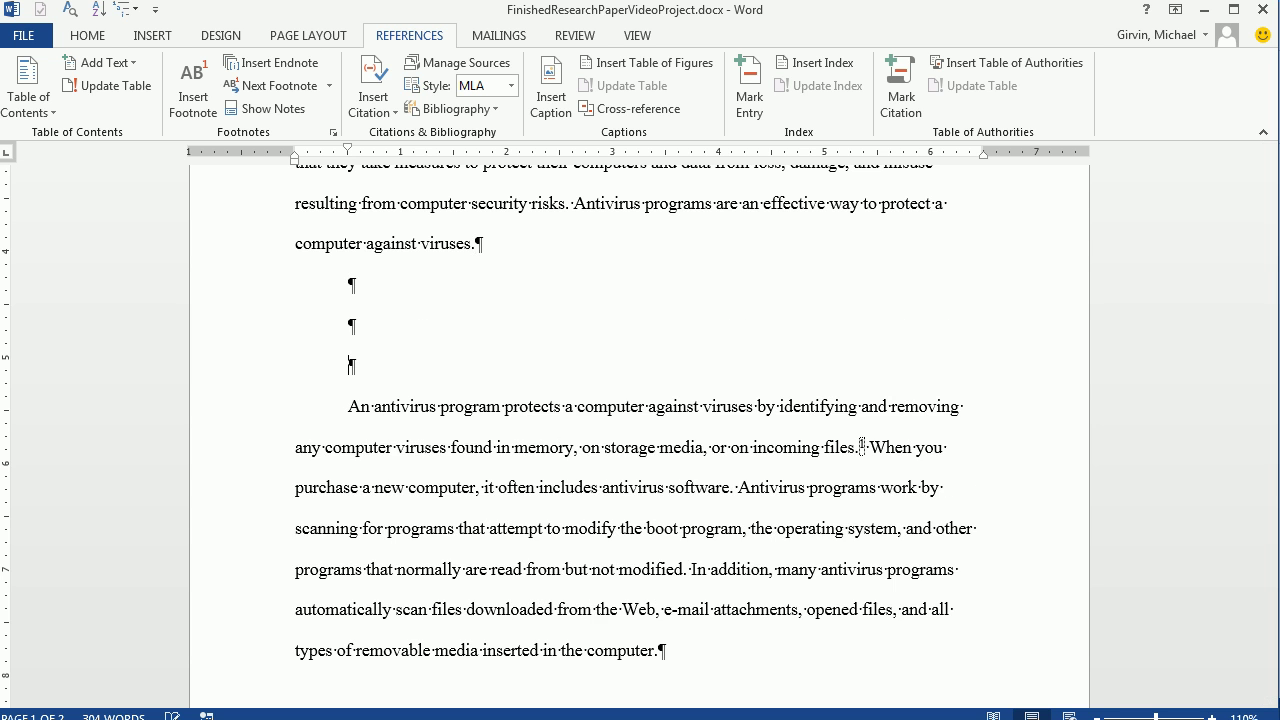
pyautogui.press('Return')
pyautogui.press('Return')
pyautogui.press('Return')
pyautogui.press('Return')
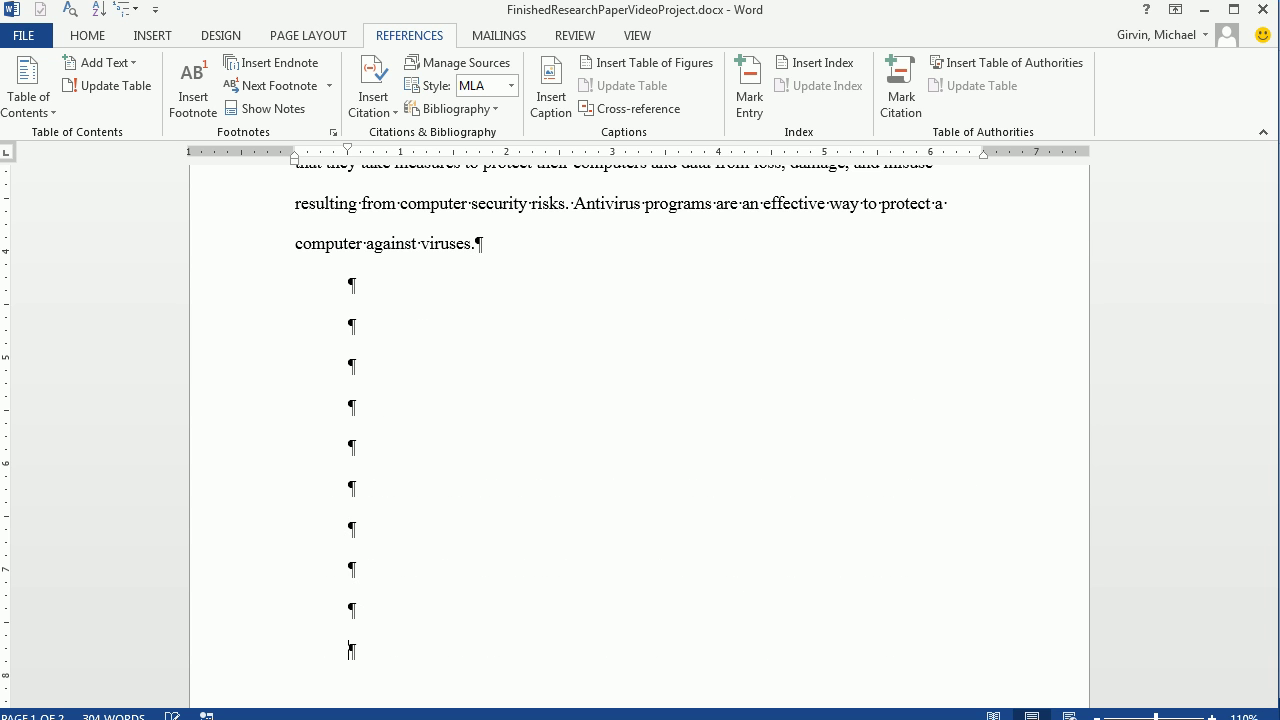
pyautogui.scroll(-10, 583, 251)
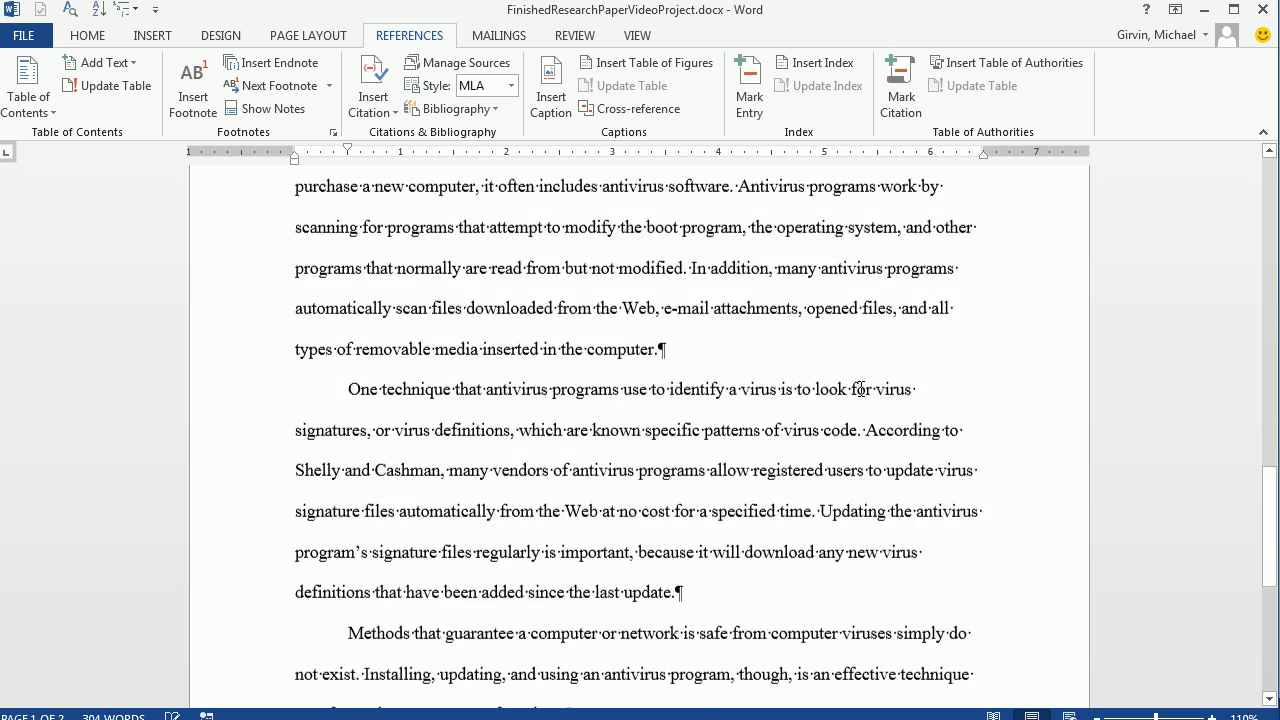
pyautogui.scroll(-3, 873, 448)
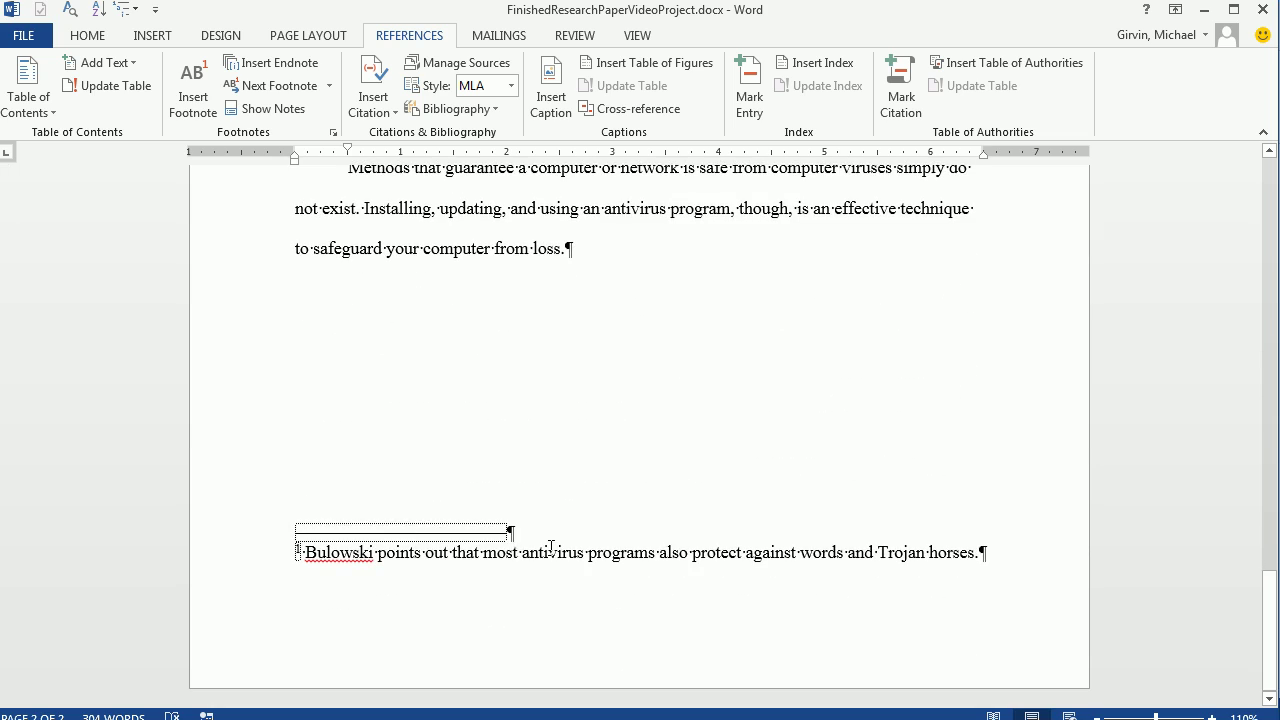
pyautogui.hotkey('ctrl', 'z')
pyautogui.scroll(3, 775, 519)
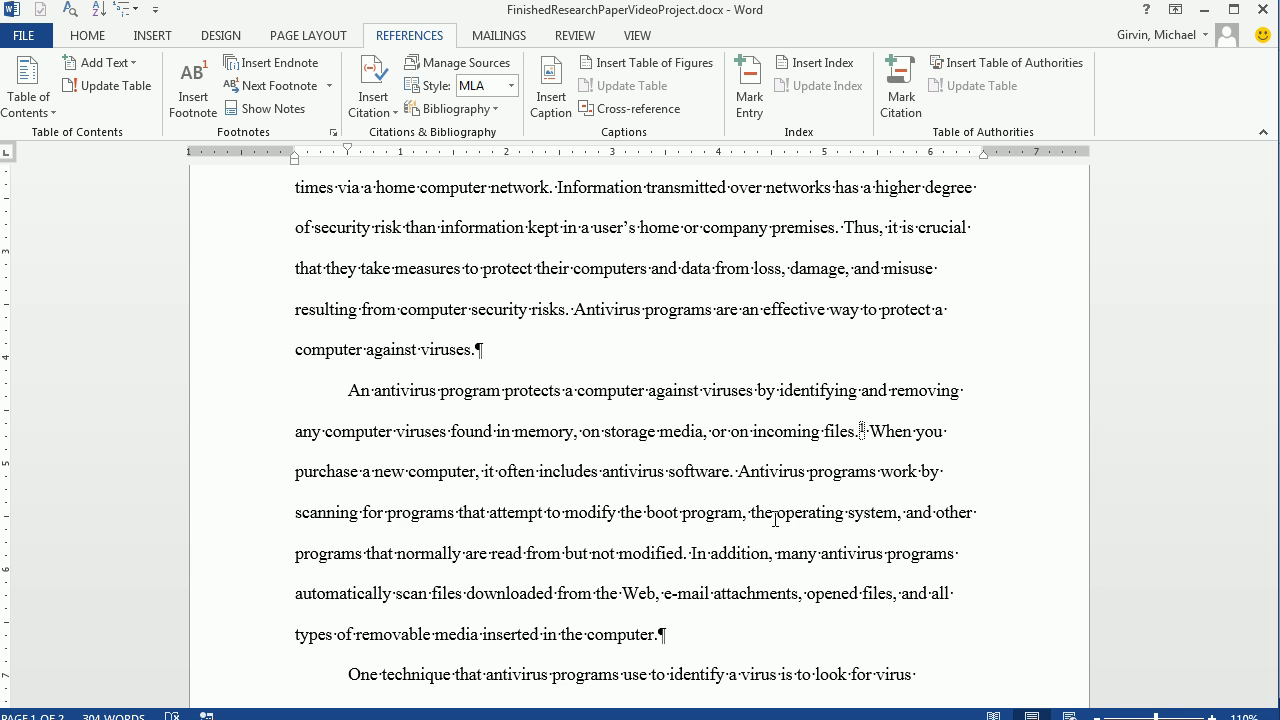
# Step: Open the Insert Citation menu at the end of the first antivirus paragraph, after 'computer'
pyautogui.scroll(-2, 845, 490)
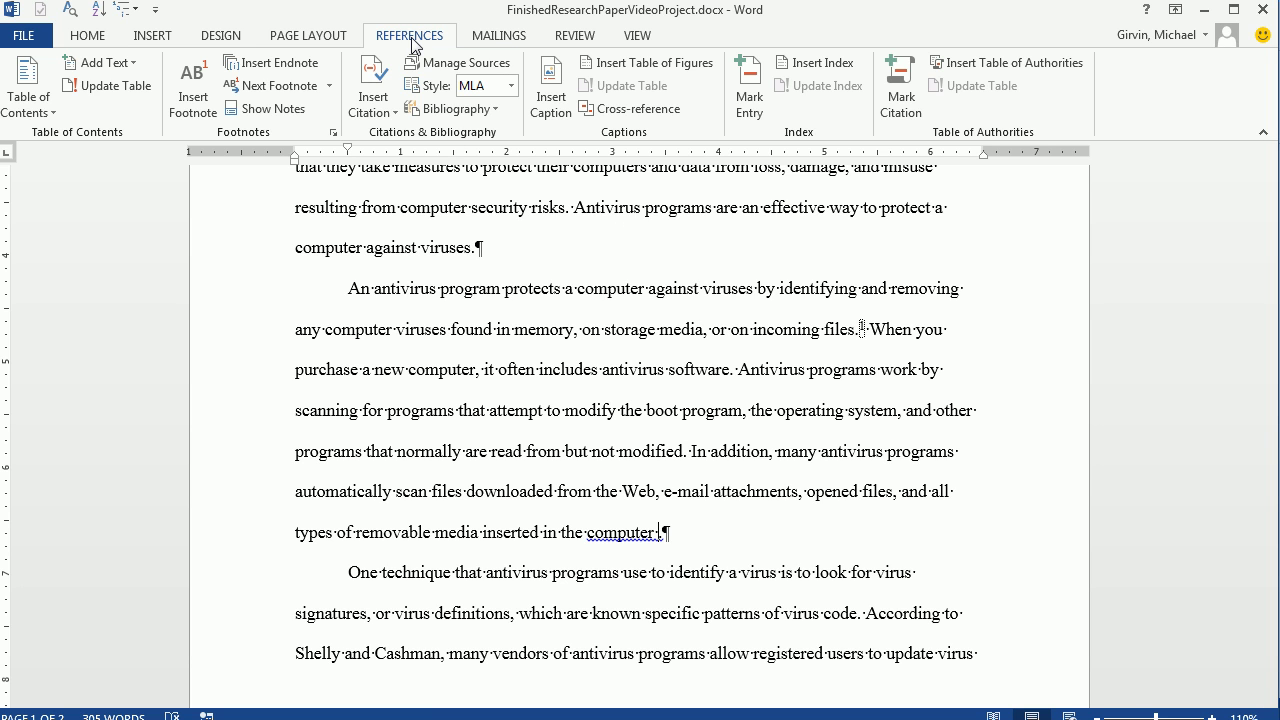
pyautogui.click(393, 112)
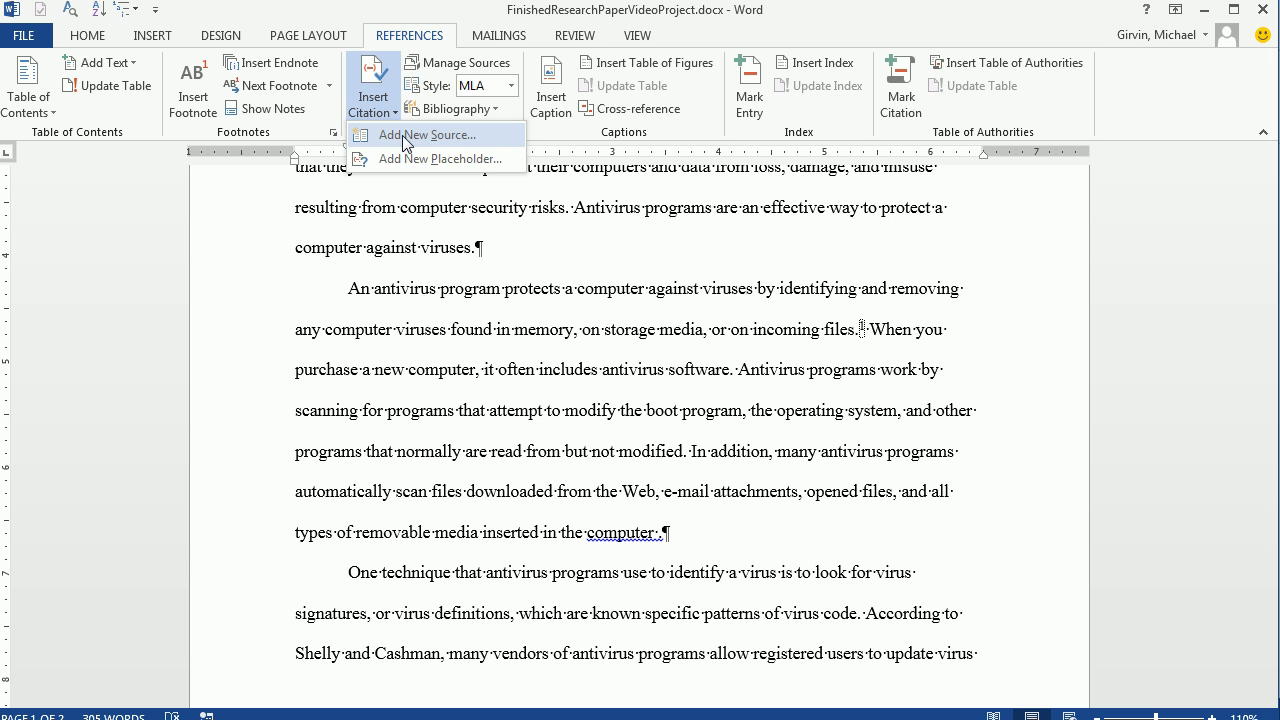
# Step: Create a new Book source and enter the author's name
pyautogui.click(409, 137)
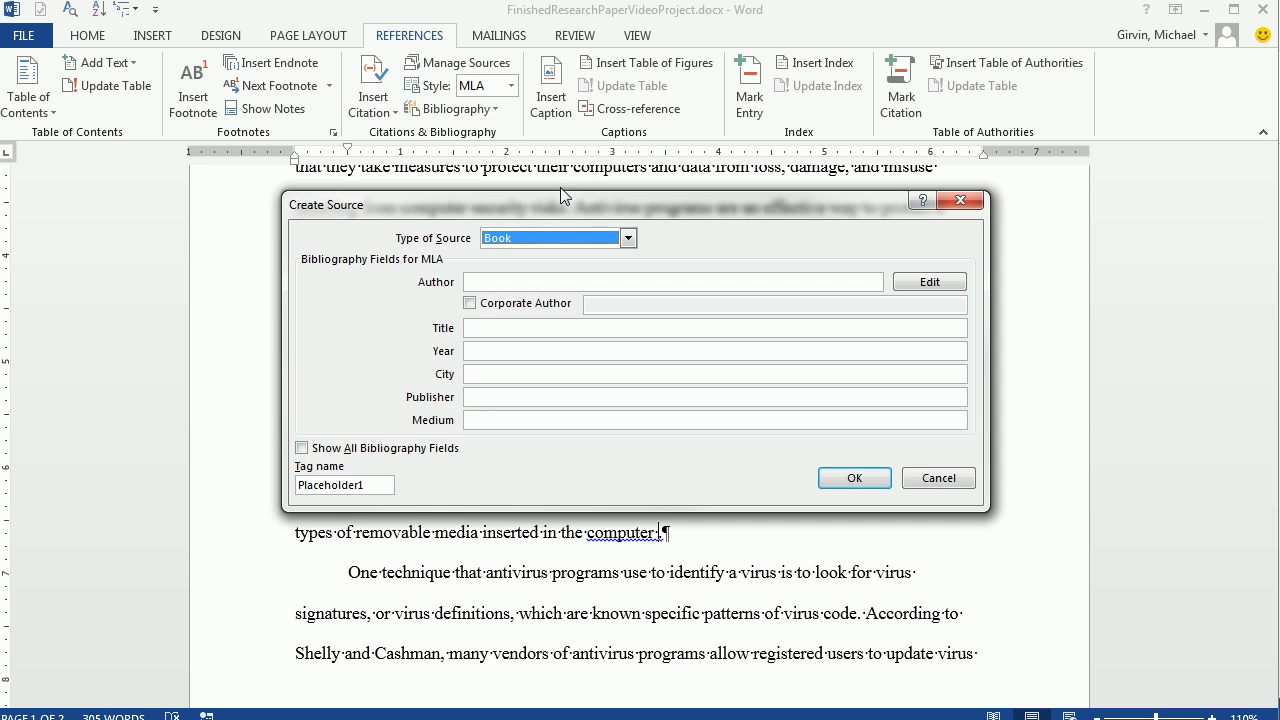
pyautogui.click(628, 240)
pyautogui.click(552, 266)
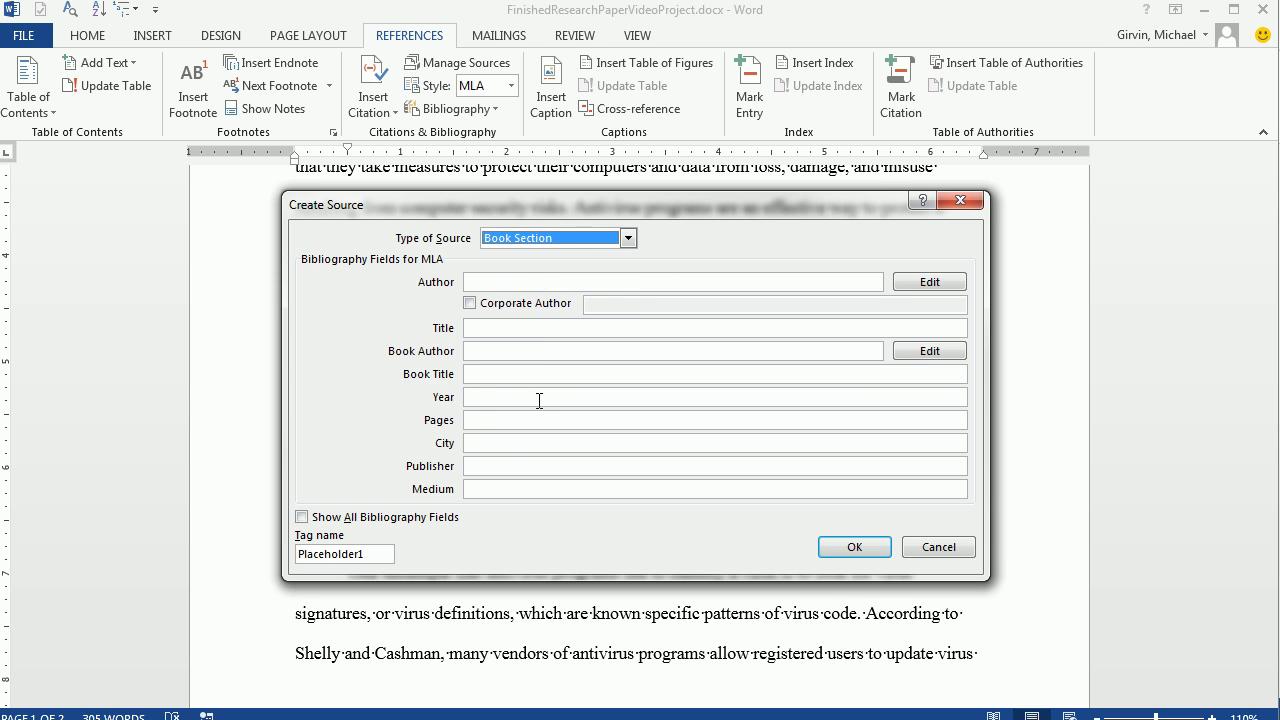
pyautogui.click(628, 240)
pyautogui.click(541, 253)
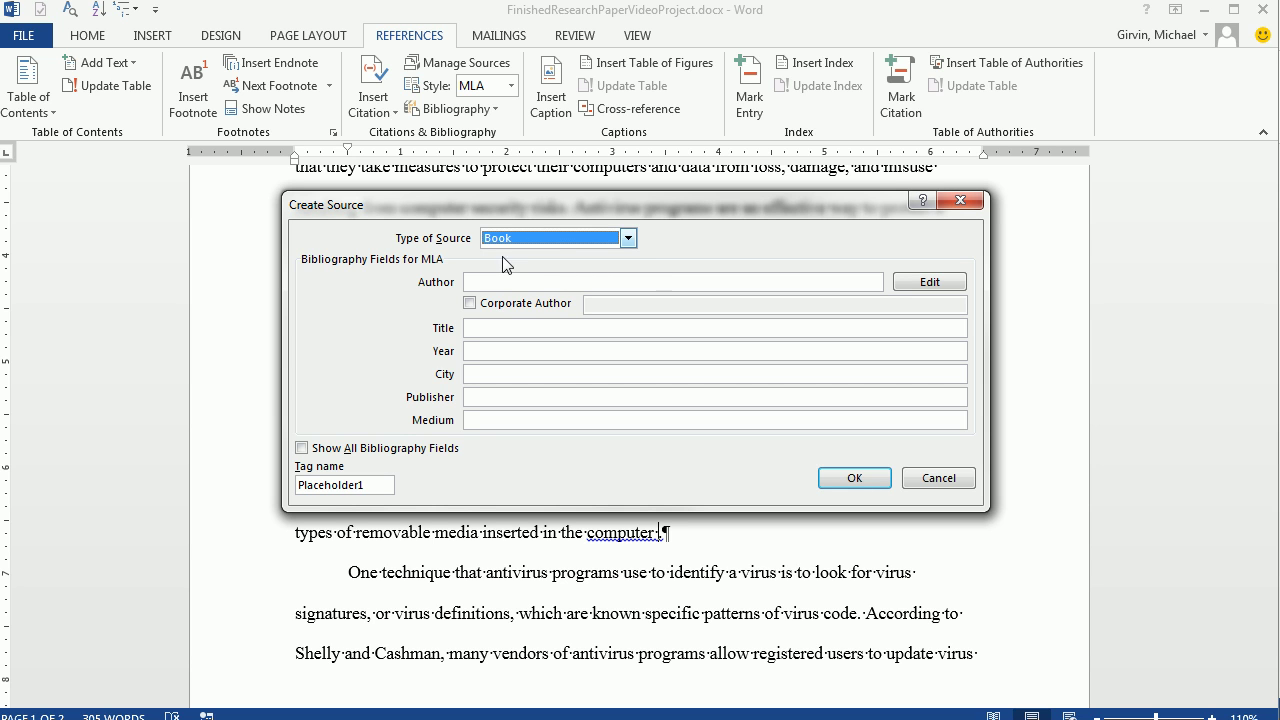
pyautogui.click(501, 281)
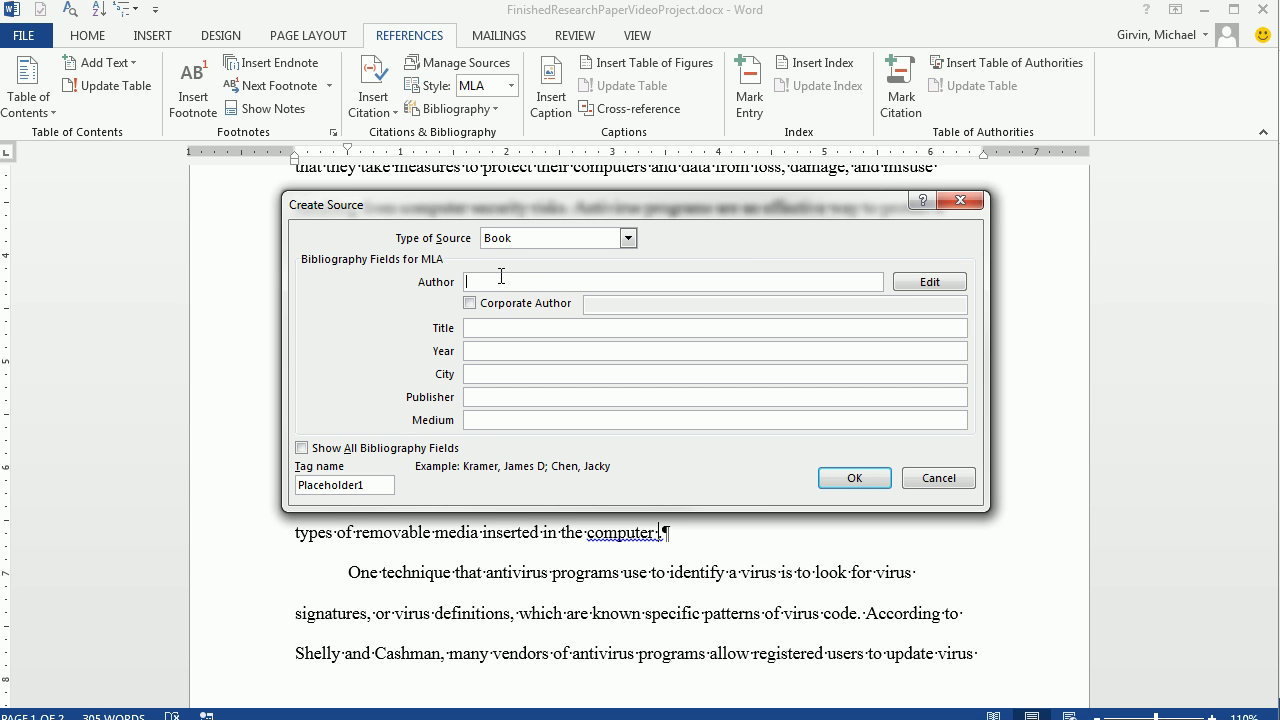
pyautogui.write('Karanos, Hector')
pyautogui.press('Tab')
# Step: Enter title Internet Security, year 2013, city Seattle, publisher City Books, and save the source
pyautogui.press('Tab')
pyautogui.press('Tab')
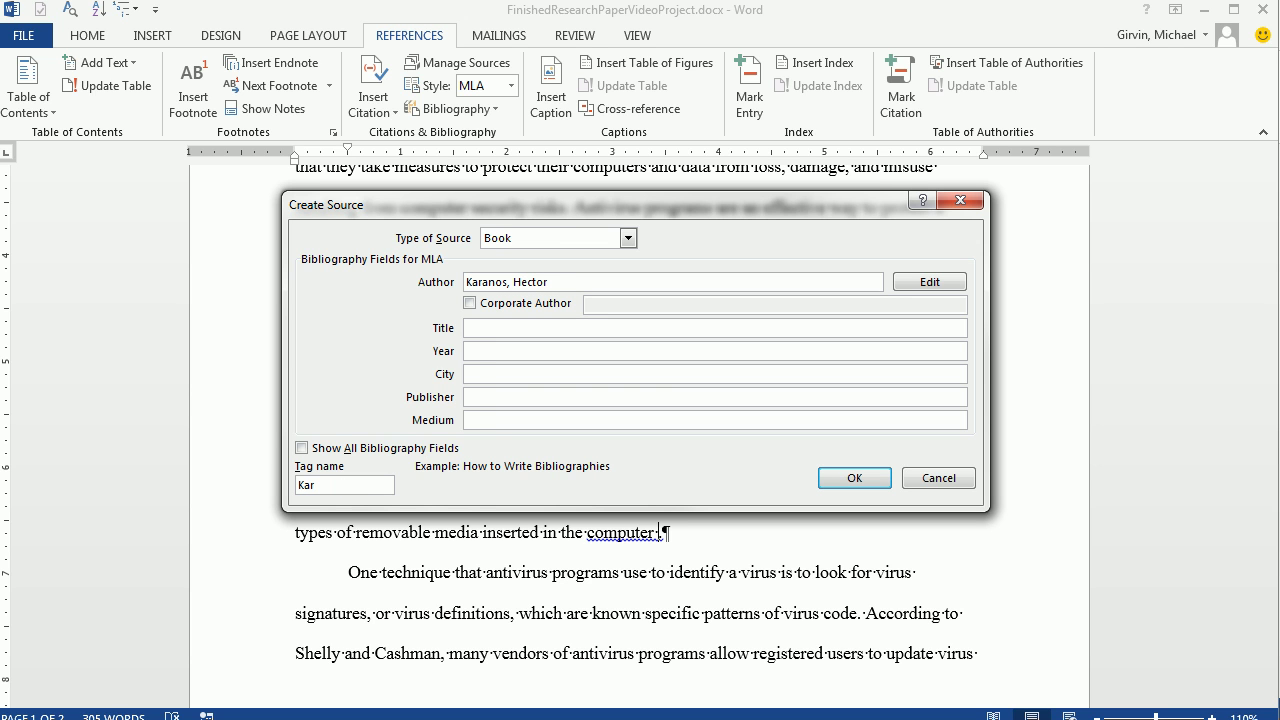
pyautogui.write('Internet Security')
pyautogui.press('Tab')
pyautogui.write('2012')
pyautogui.press('BackSpace')
pyautogui.write('3')
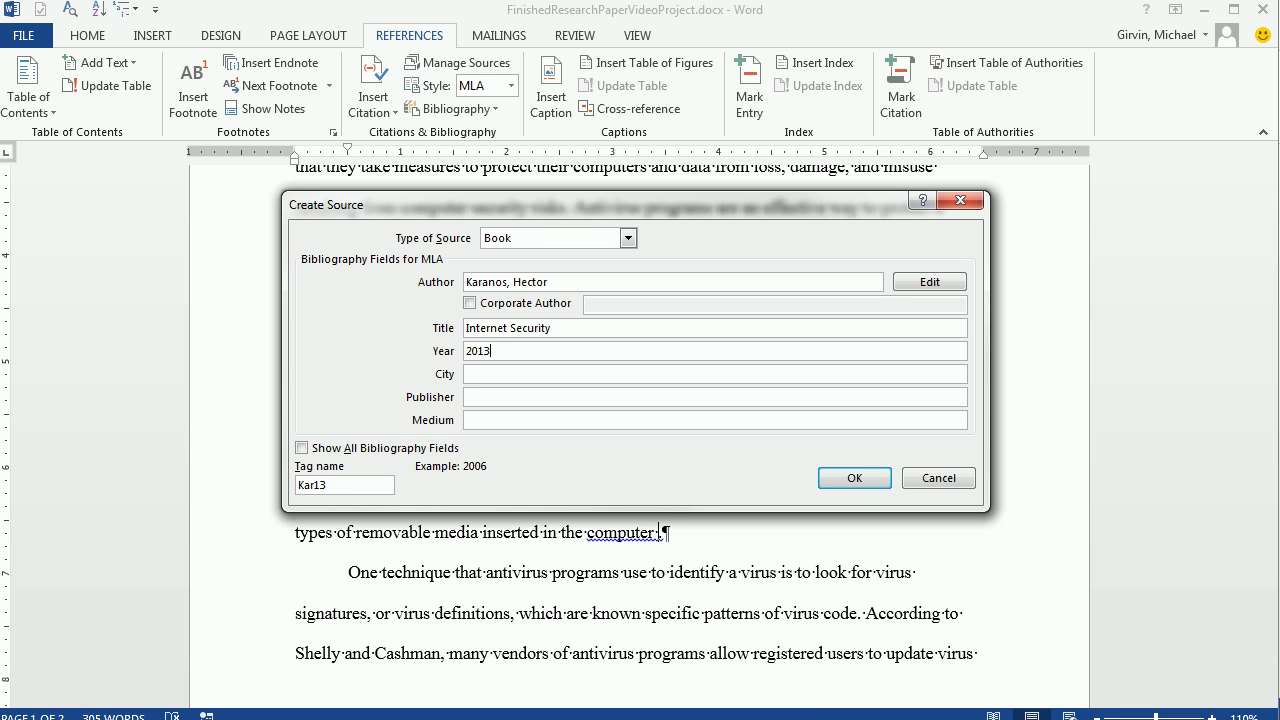
pyautogui.press('Tab')
pyautogui.write('Seattle')
pyautogui.press('Tab')
pyautogui.write('City Books')
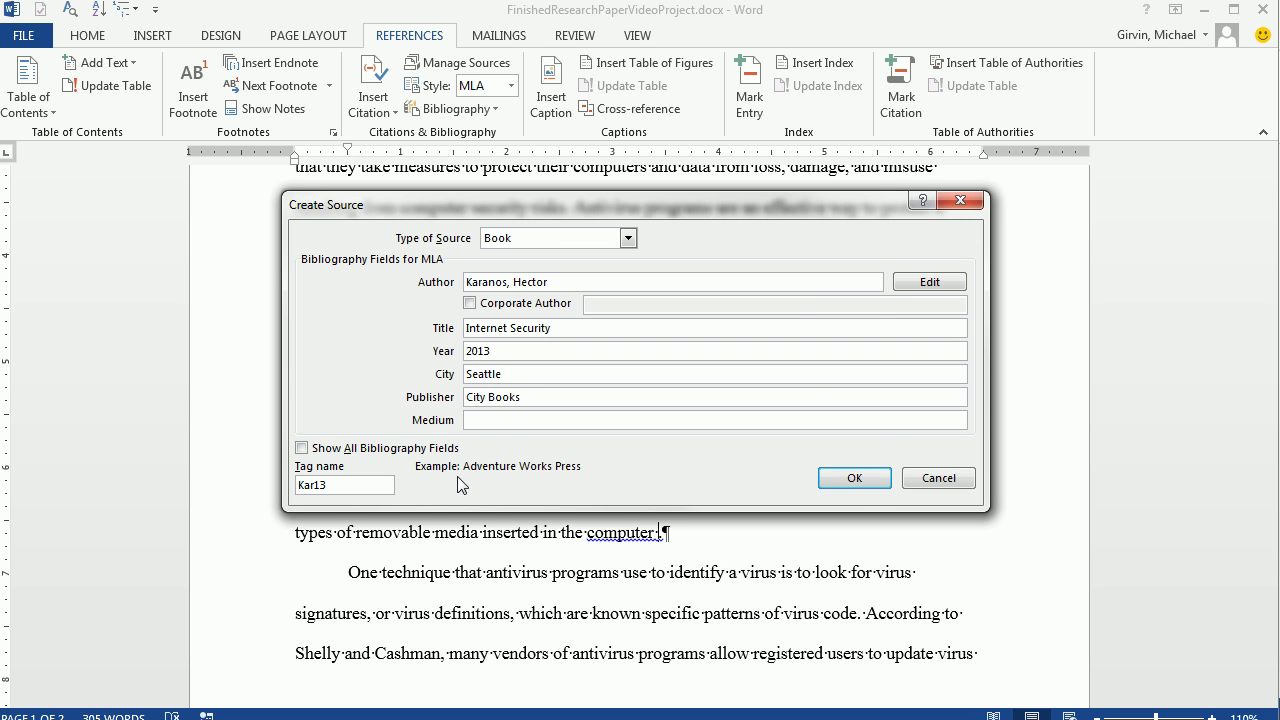
pyautogui.click(301, 449)
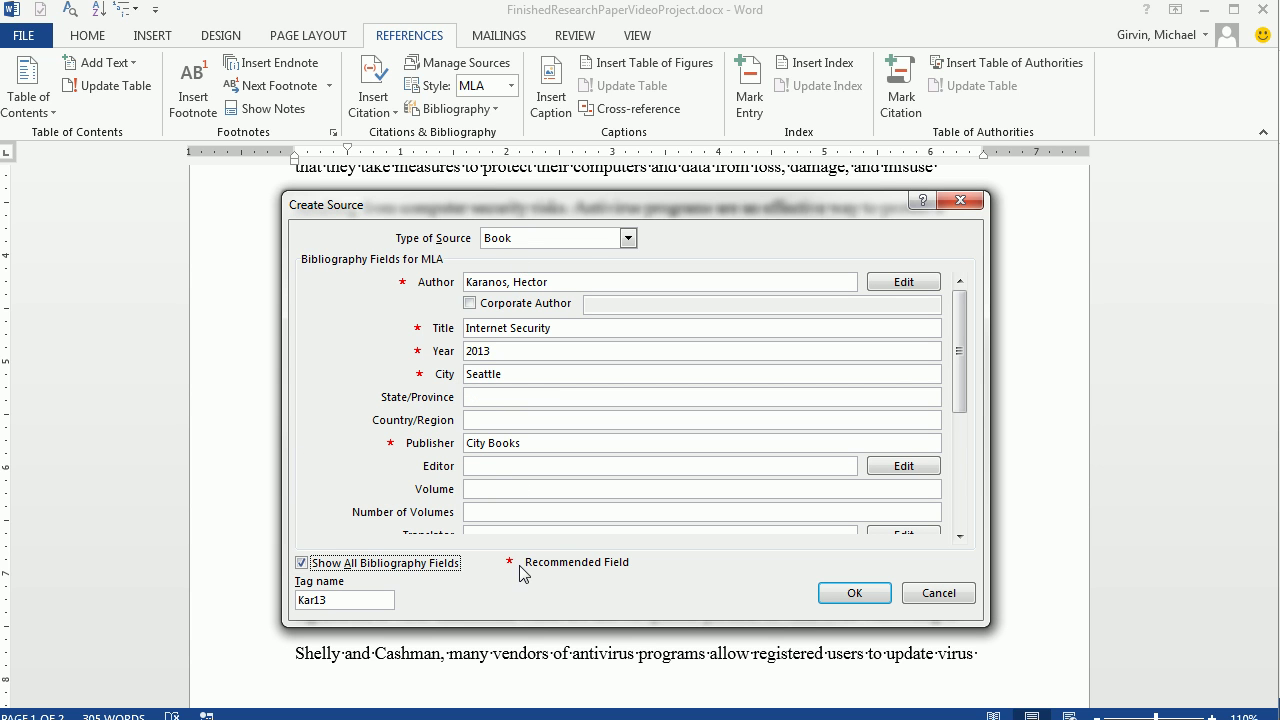
pyautogui.click(302, 563)
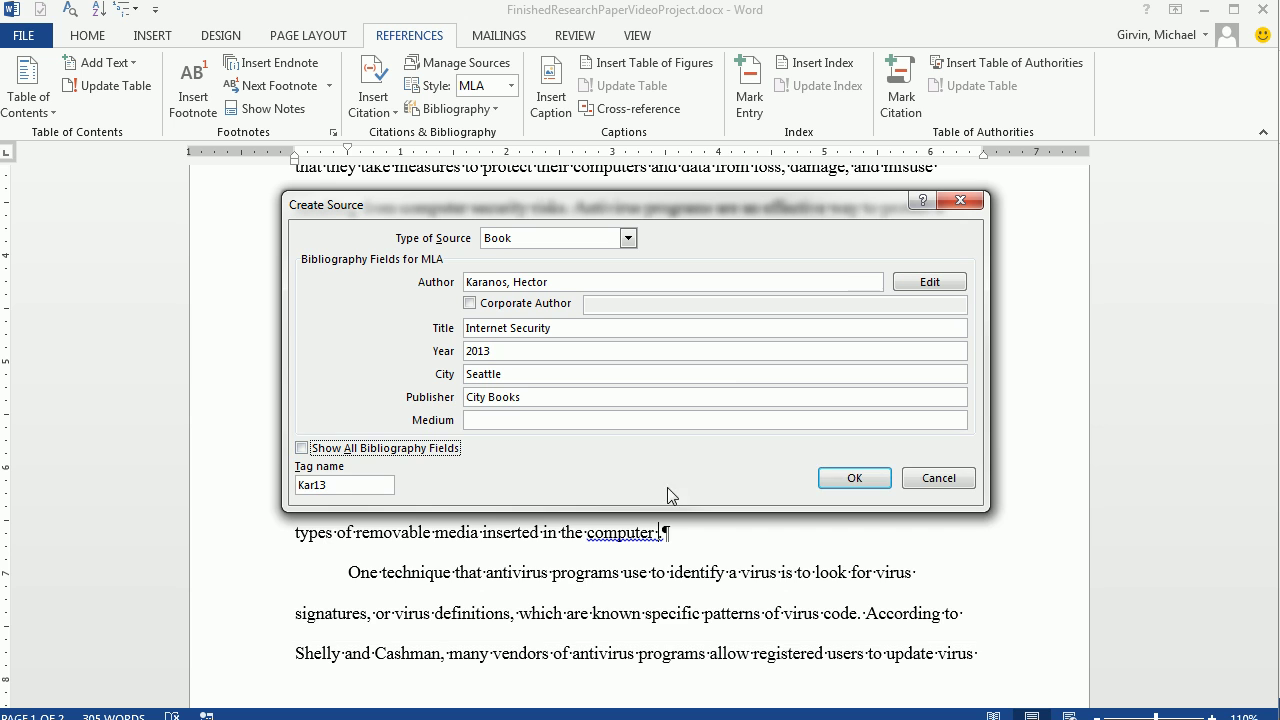
pyautogui.click(855, 479)
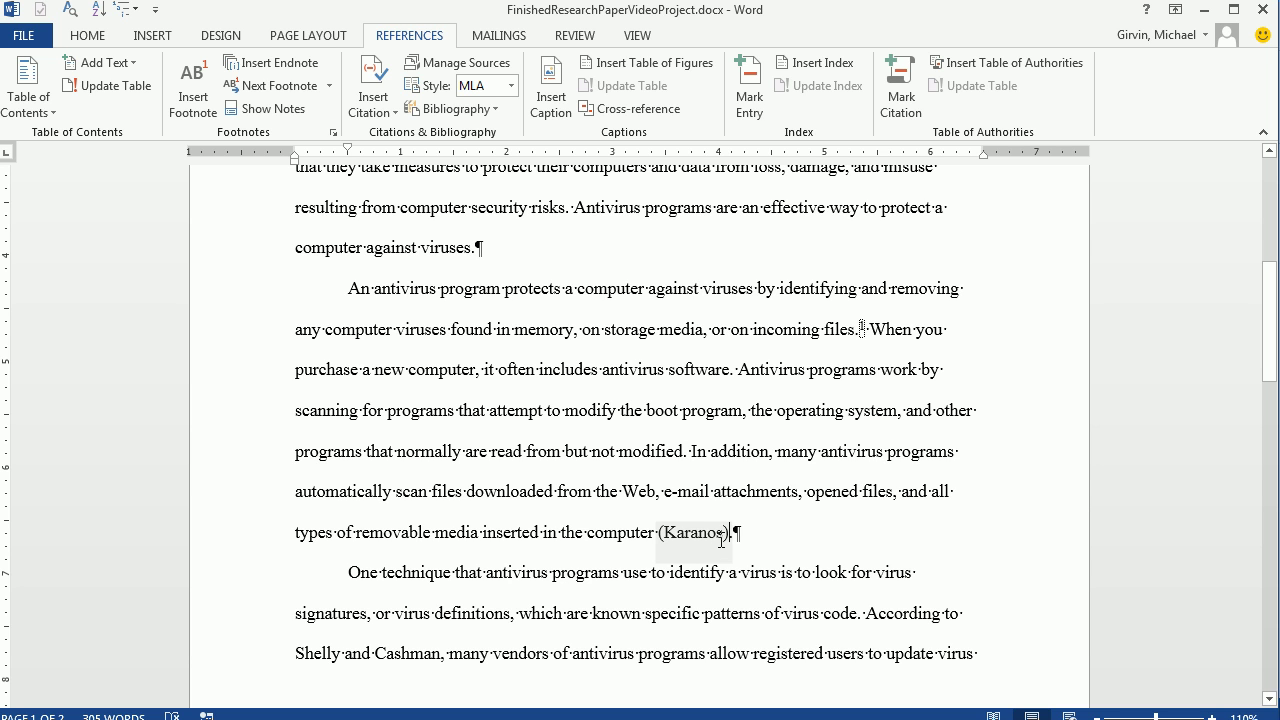
# Step: Edit the book citation after 'computer' to include pages 201-205
pyautogui.click(723, 538)
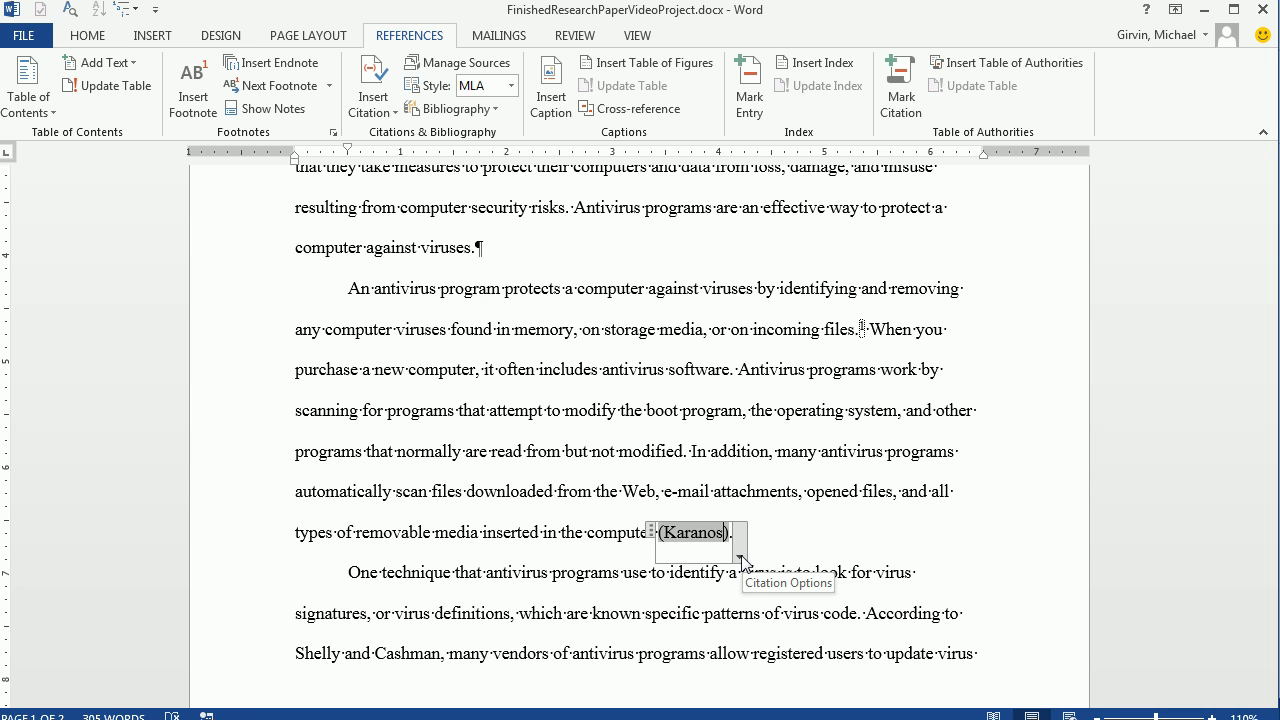
pyautogui.click(740, 558)
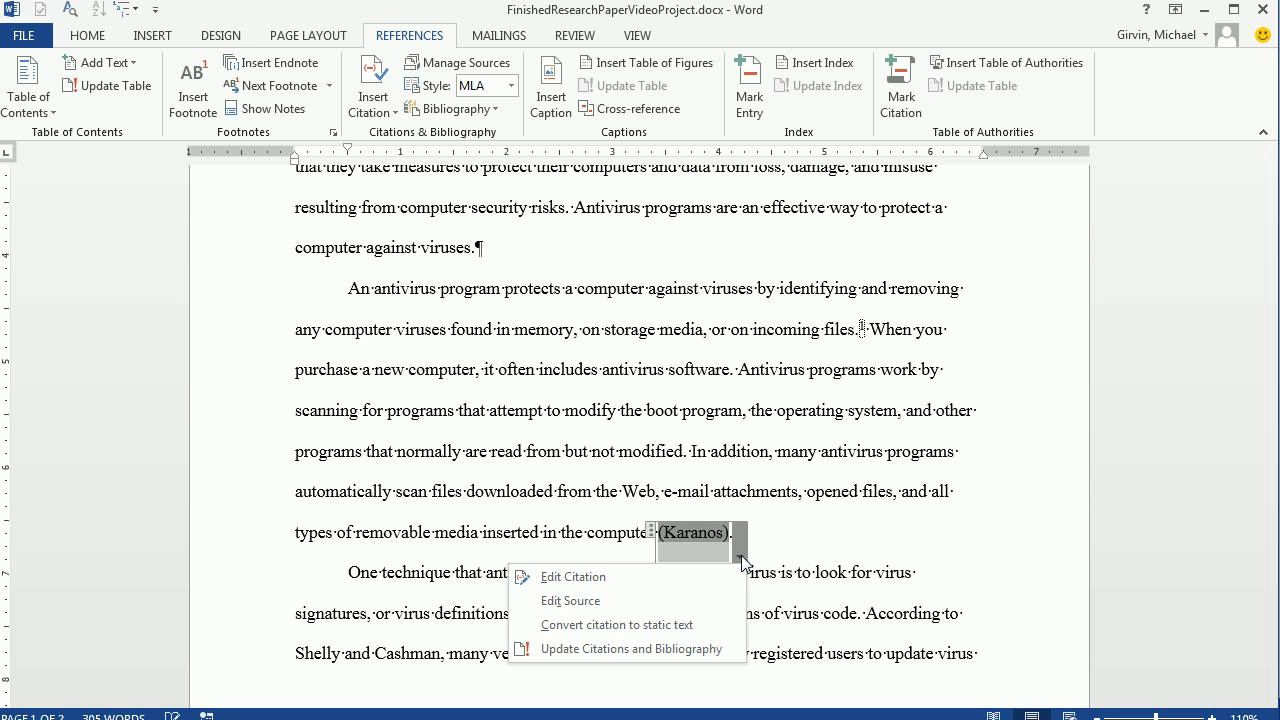
pyautogui.click(691, 576)
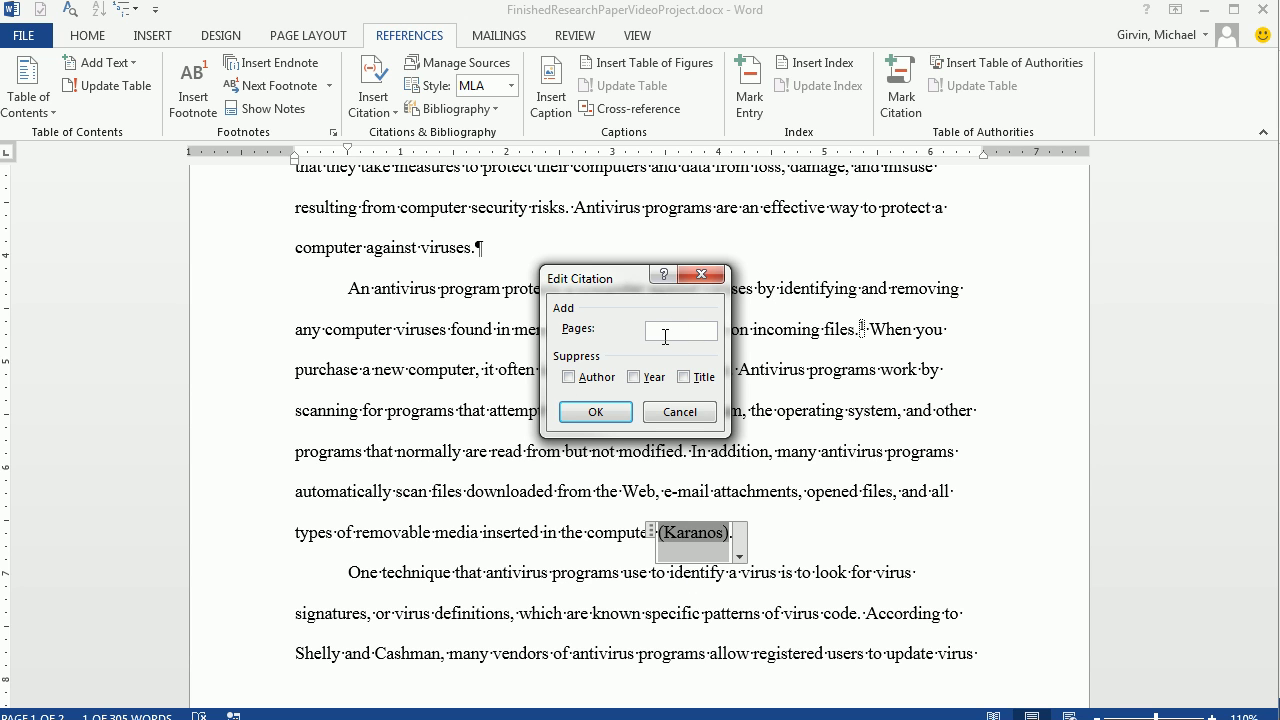
pyautogui.write('201-205')
pyautogui.click(595, 412)
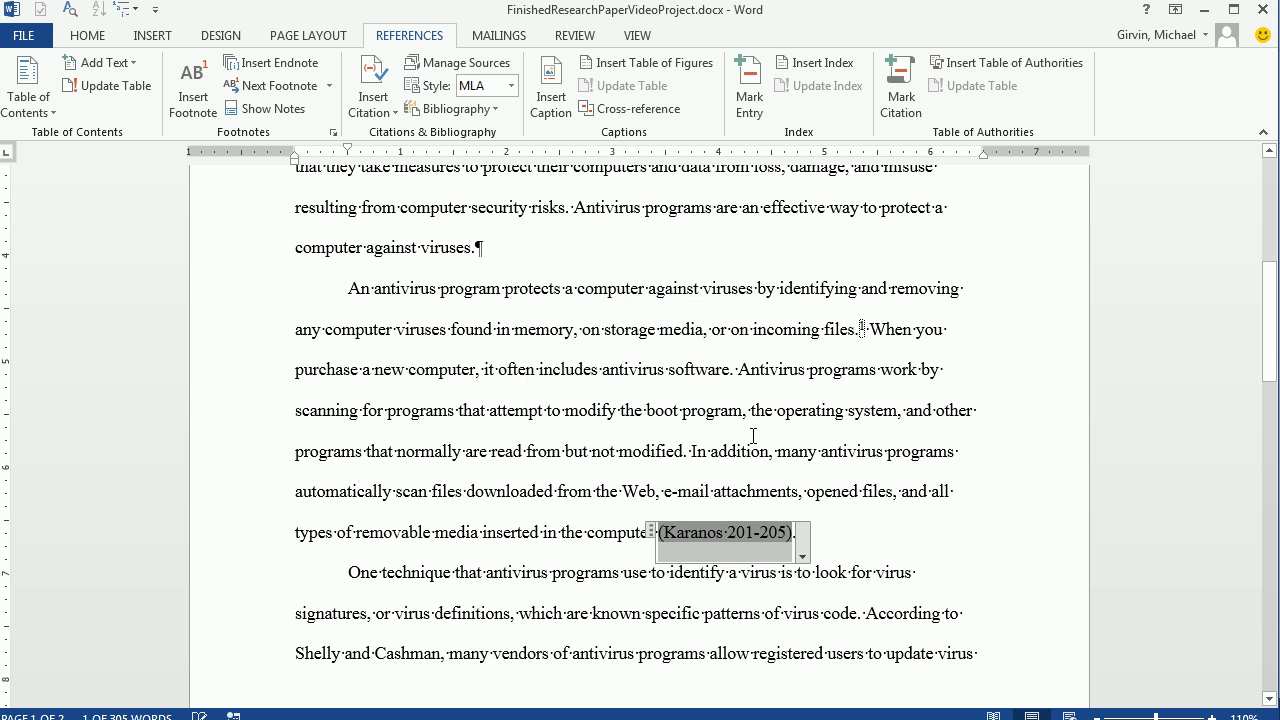
pyautogui.click(732, 545)
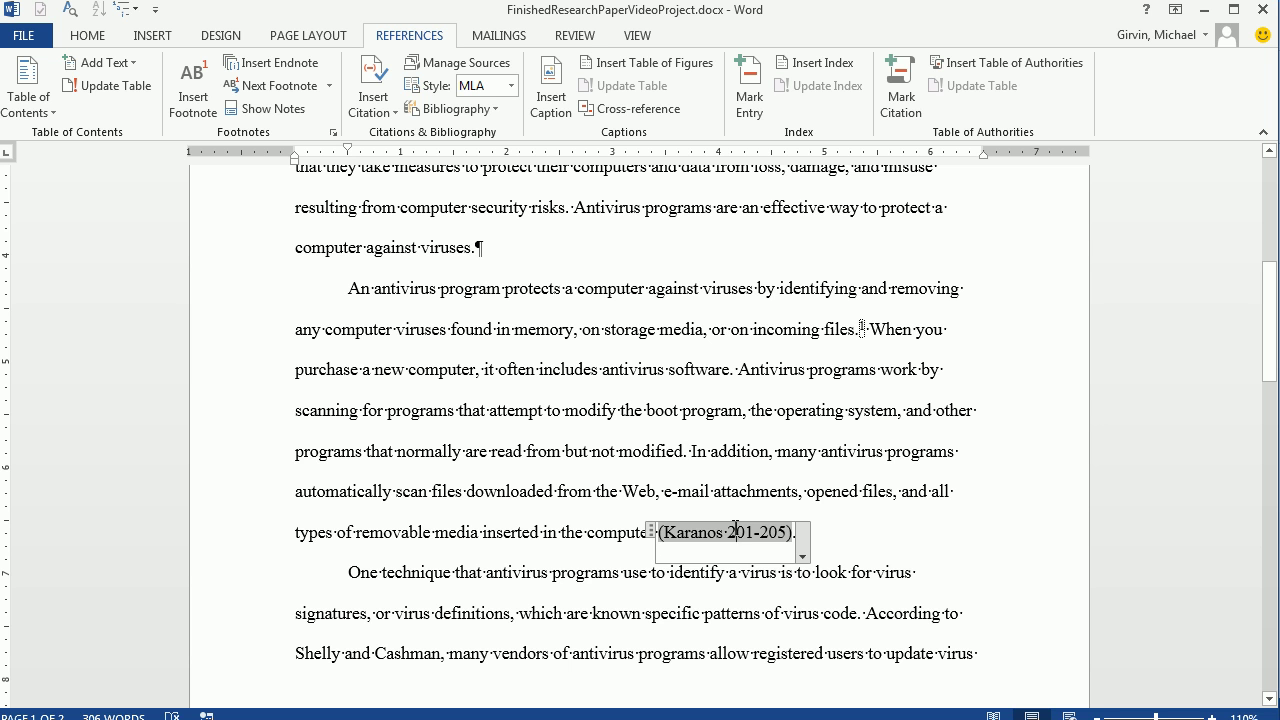
# Step: Add a new Document From Web site source and insert its citation after Cashman
pyautogui.scroll(-5, 740, 515)
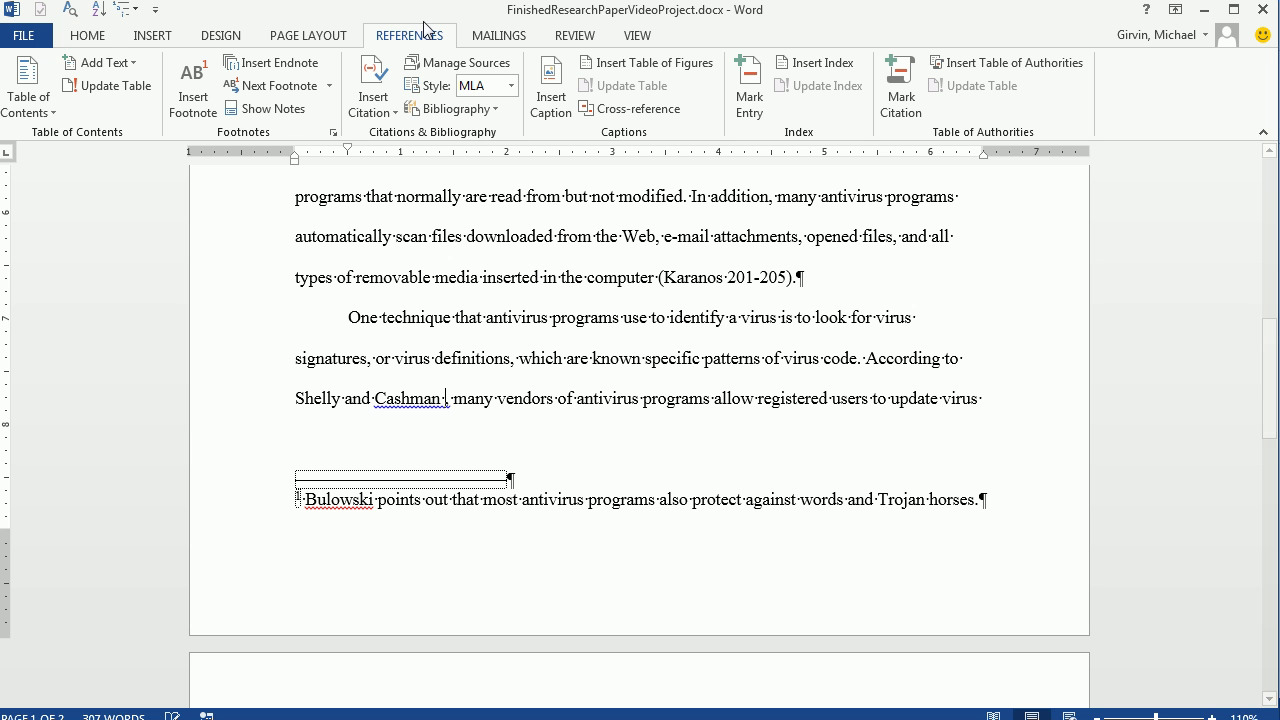
pyautogui.click(374, 100)
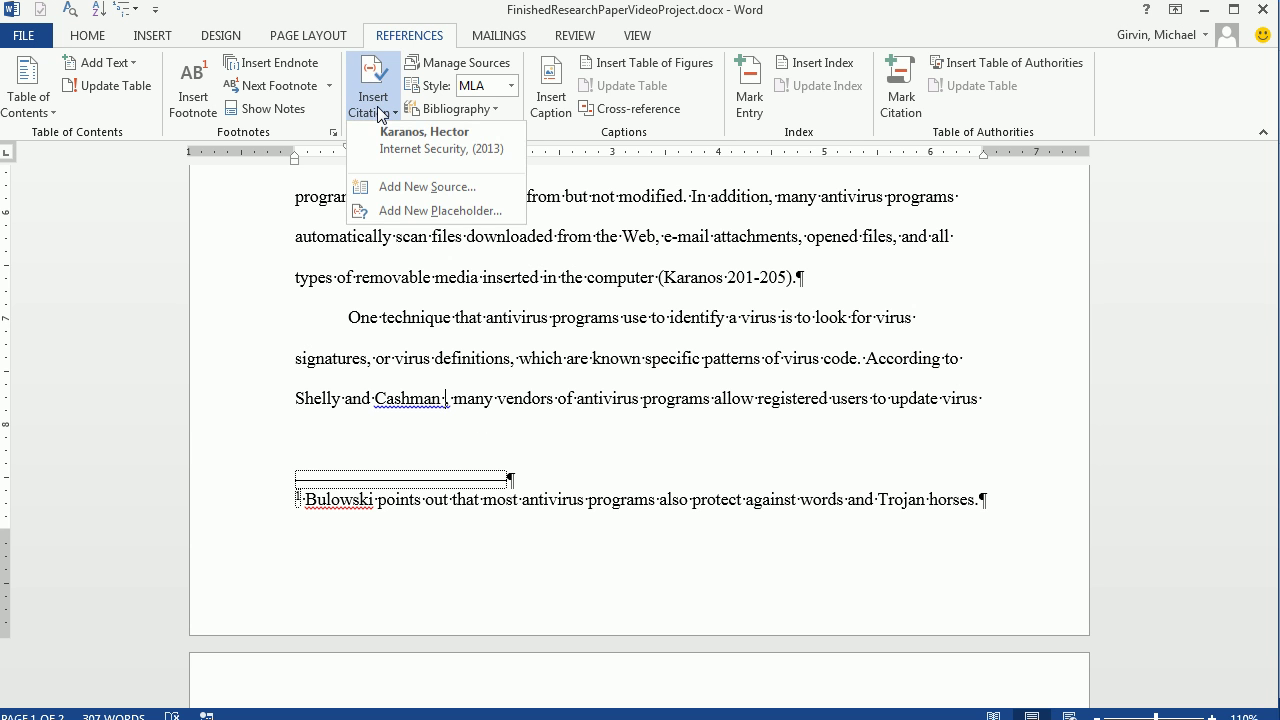
pyautogui.click(418, 190)
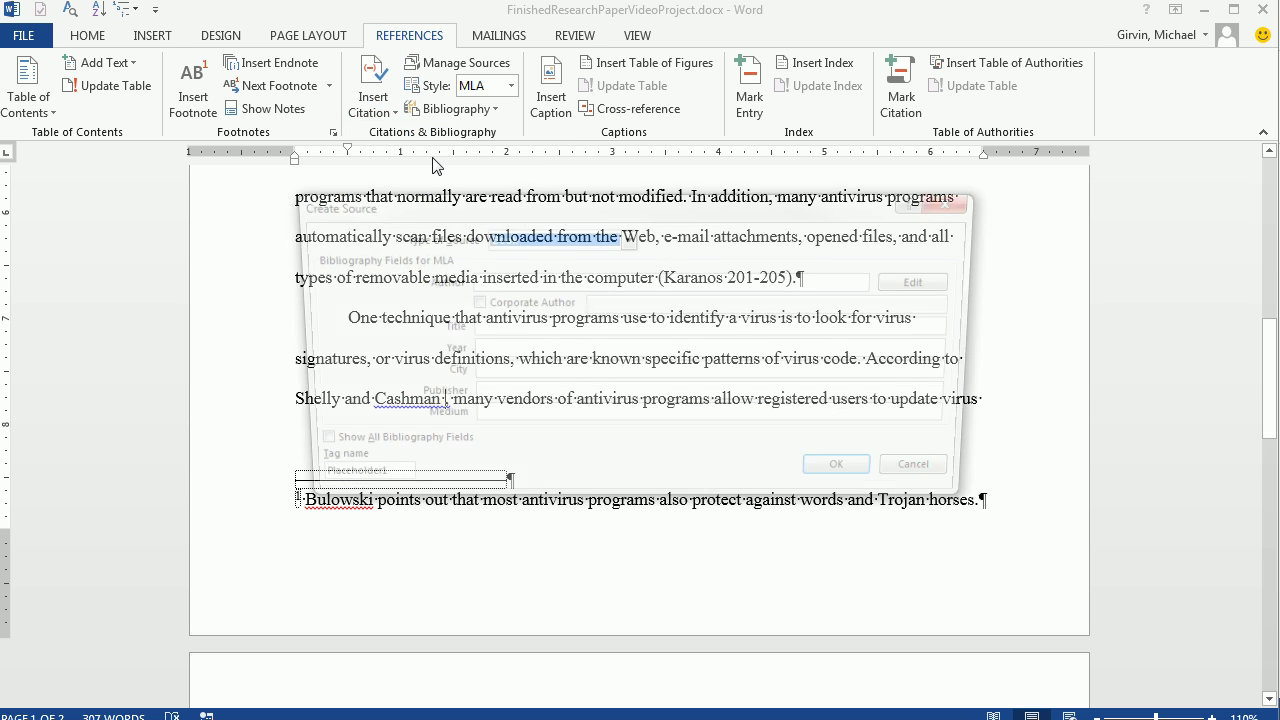
pyautogui.click(627, 238)
pyautogui.click(628, 318)
pyautogui.click(628, 318)
pyautogui.click(628, 318)
pyautogui.click(628, 318)
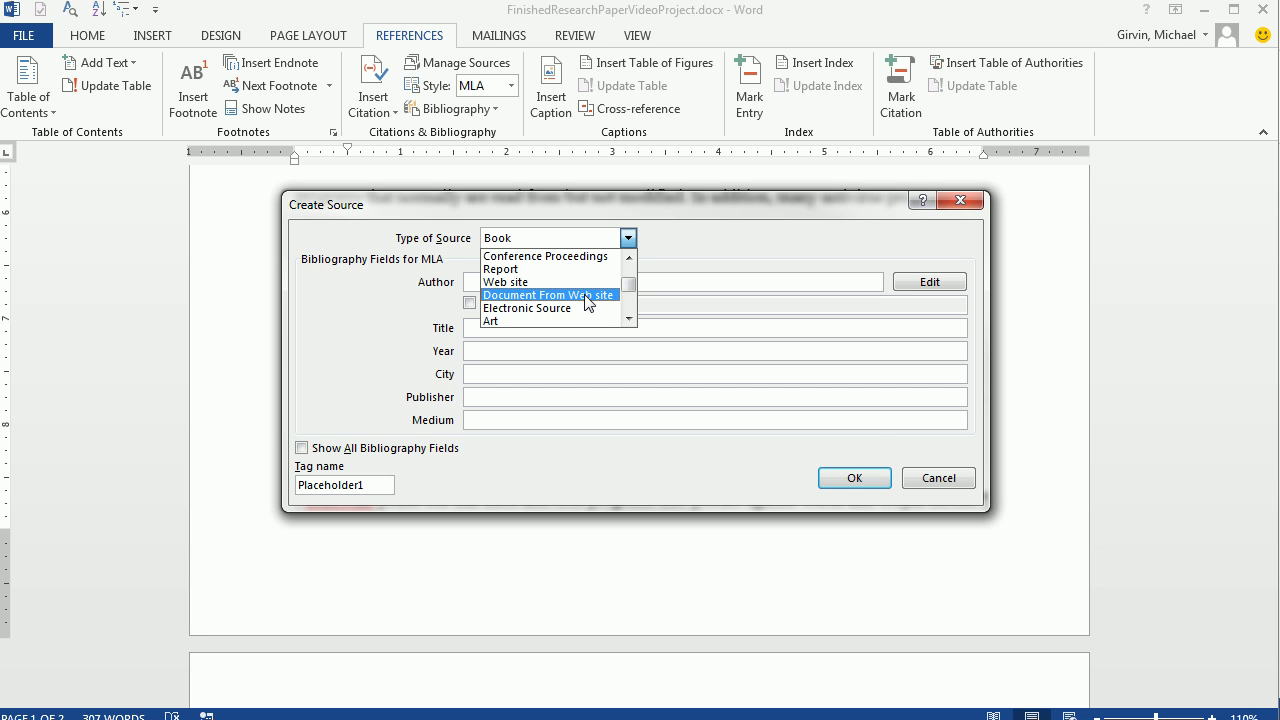
pyautogui.click(585, 297)
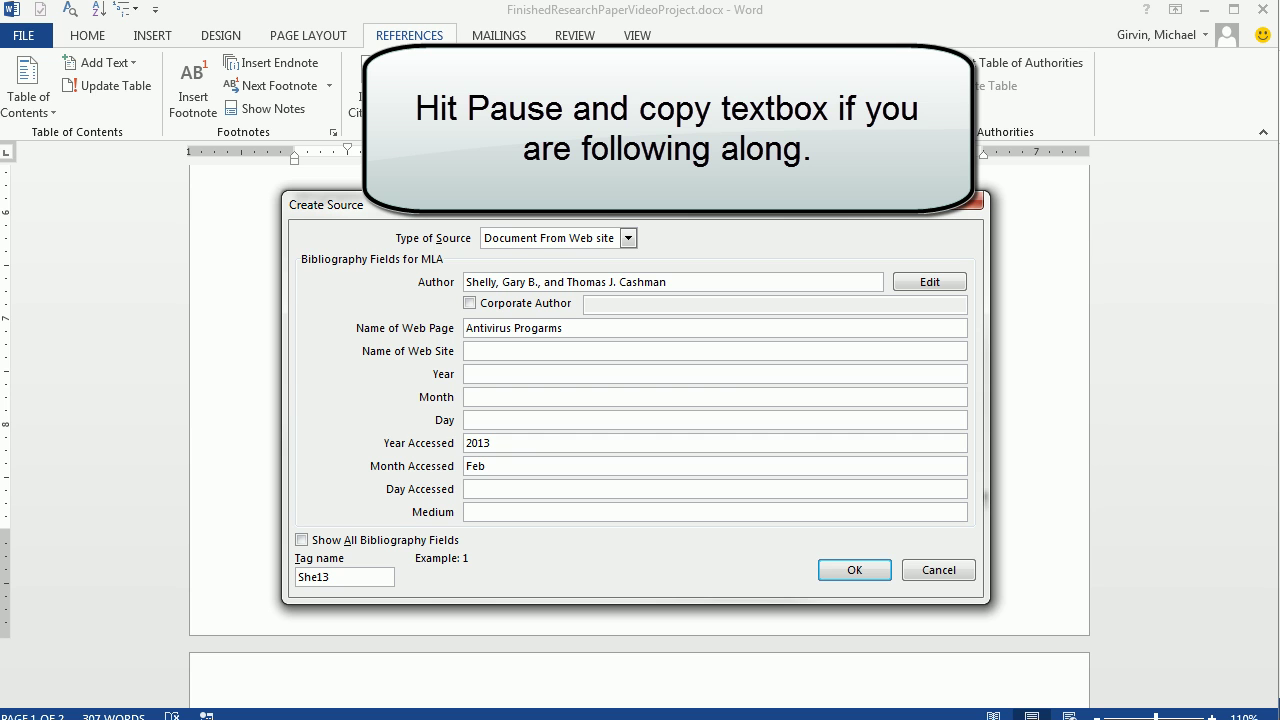
pyautogui.write('15')
pyautogui.click(862, 577)
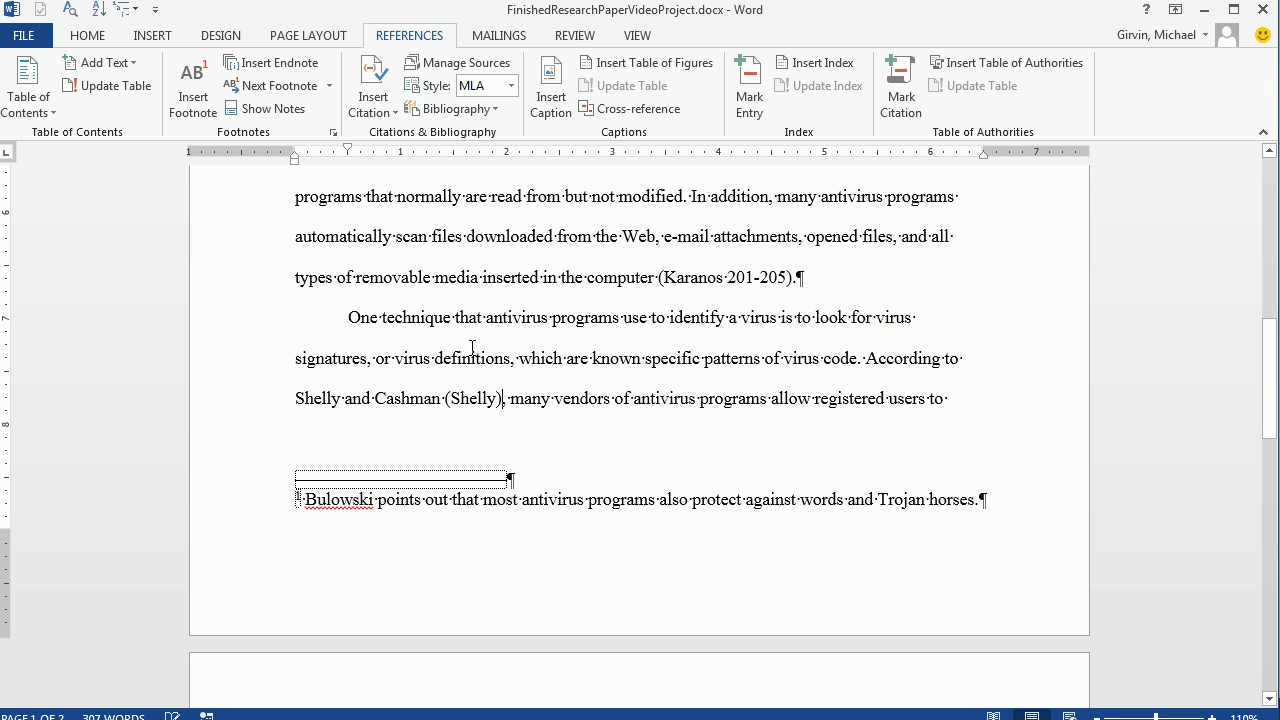
# Step: Suppress the author in the web citation so it shows only (Antivirus Programs)
pyautogui.click(484, 399)
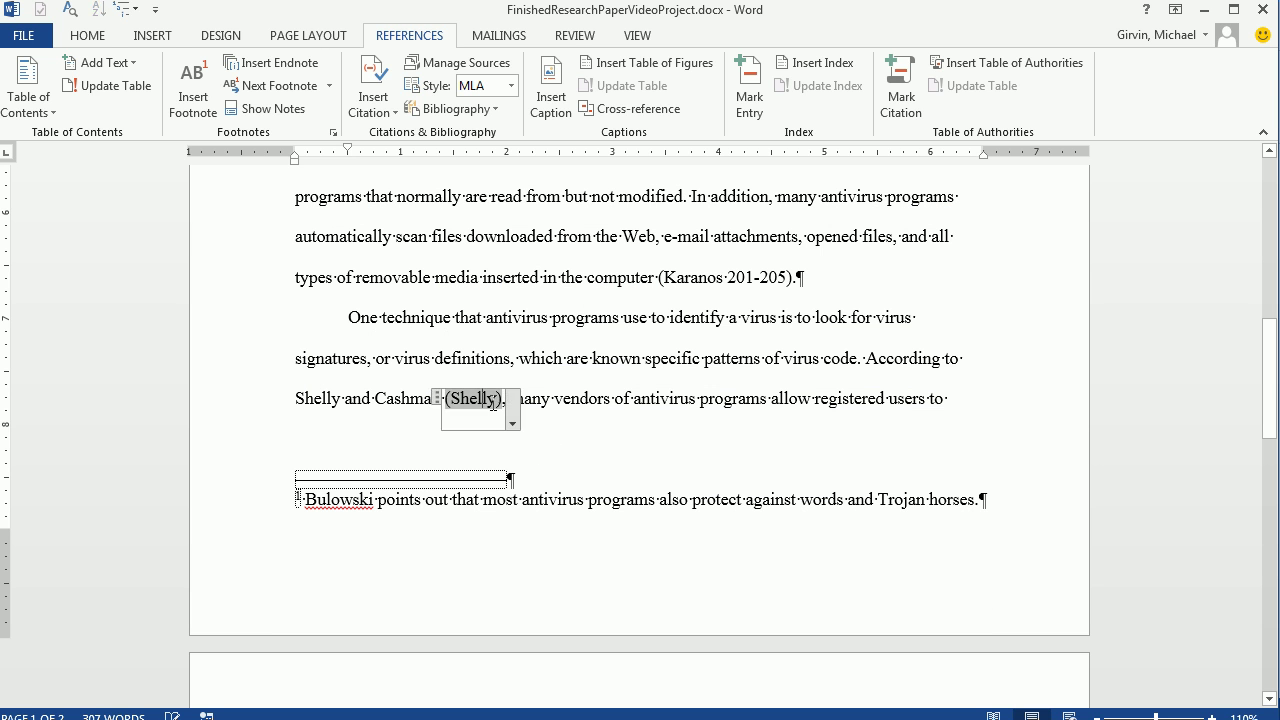
pyautogui.click(514, 420)
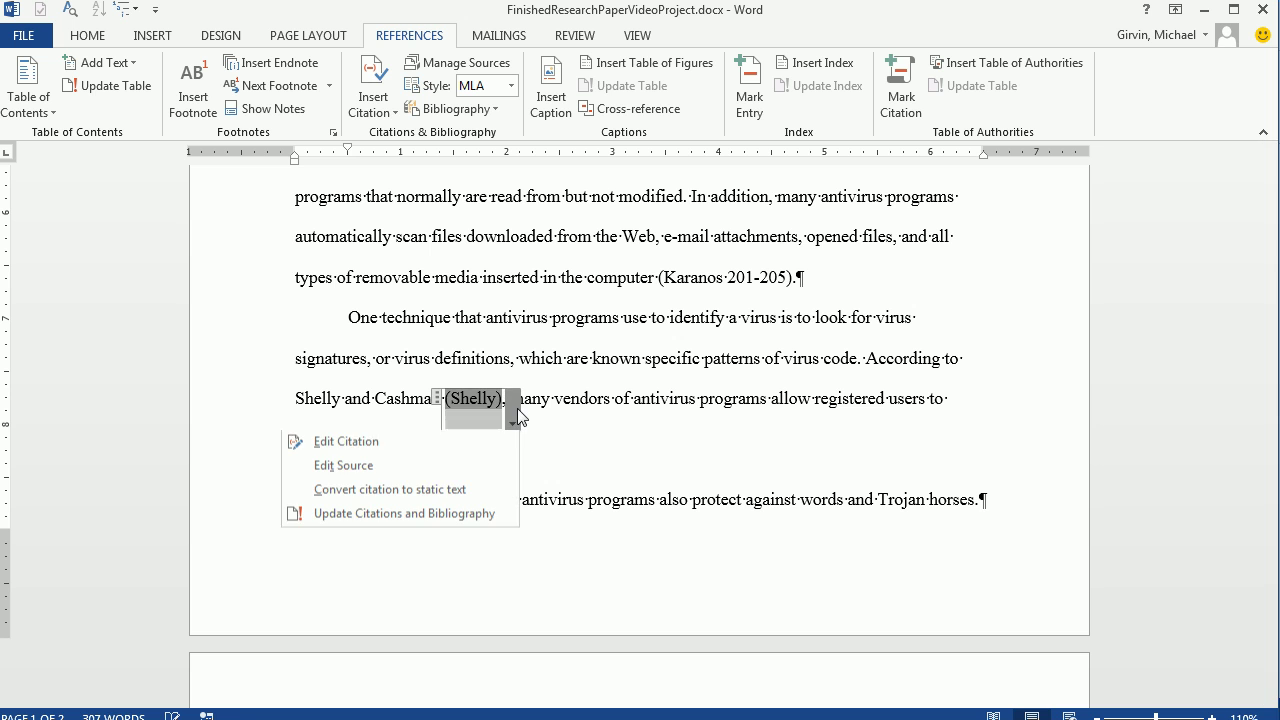
pyautogui.click(440, 450)
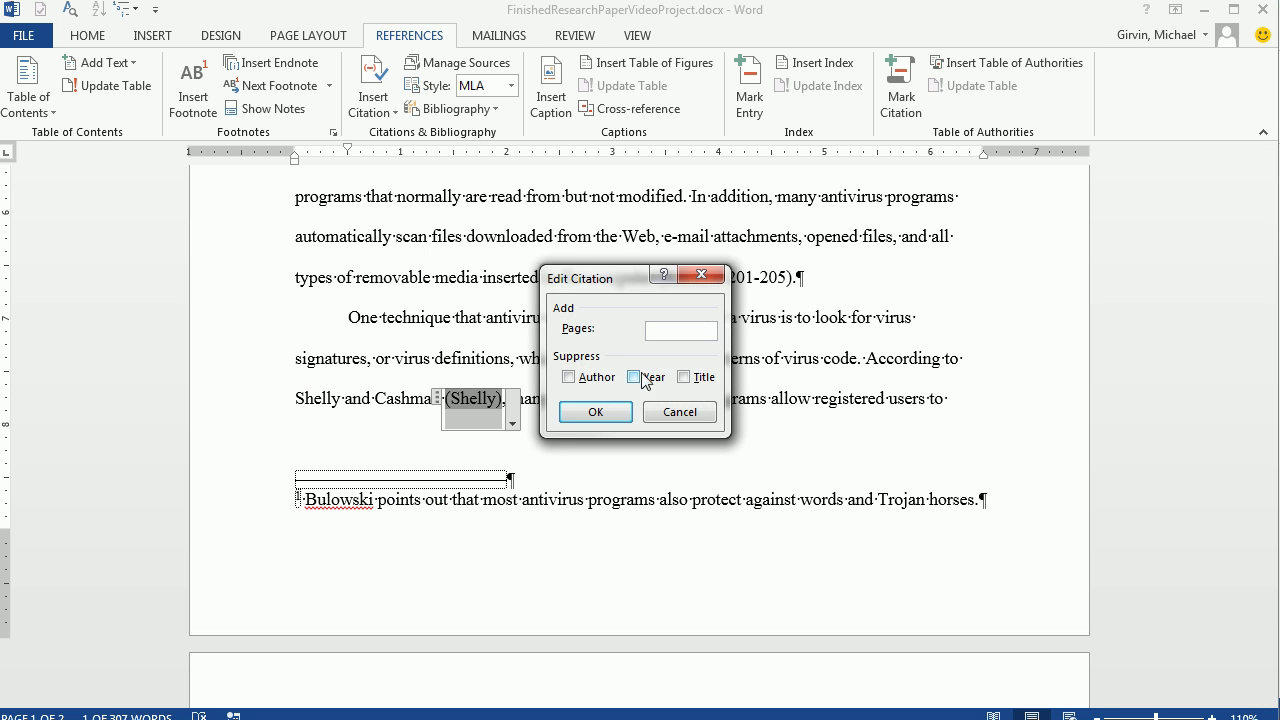
pyautogui.click(568, 378)
pyautogui.click(592, 412)
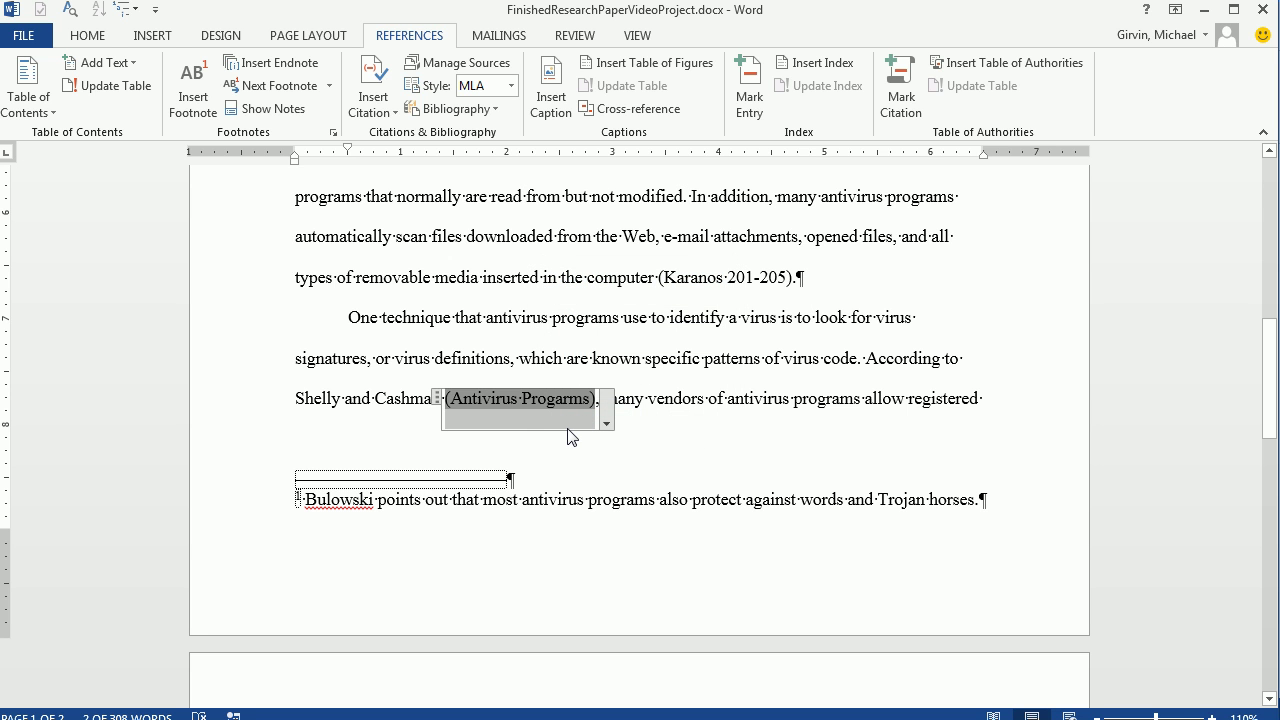
# Step: After the footnote sentence, cite a new Article in a Periodical source with its author and pages 55-61
pyautogui.click(977, 500)
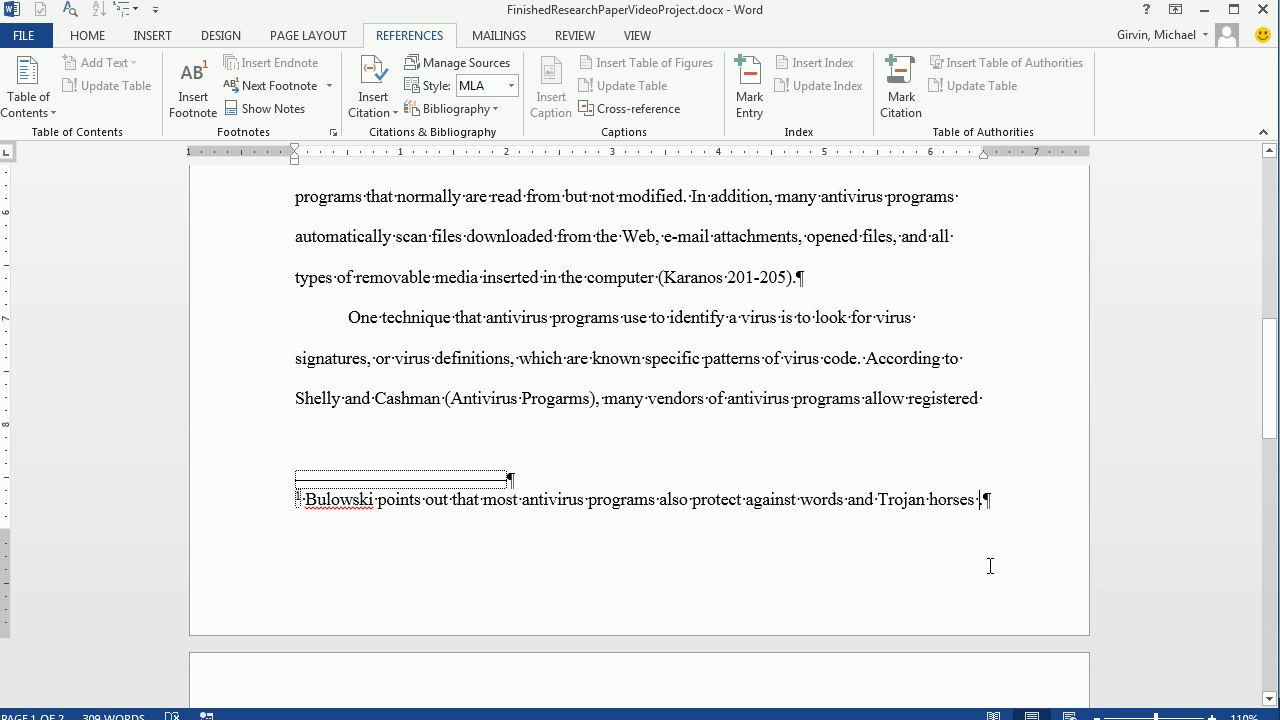
pyautogui.click(392, 110)
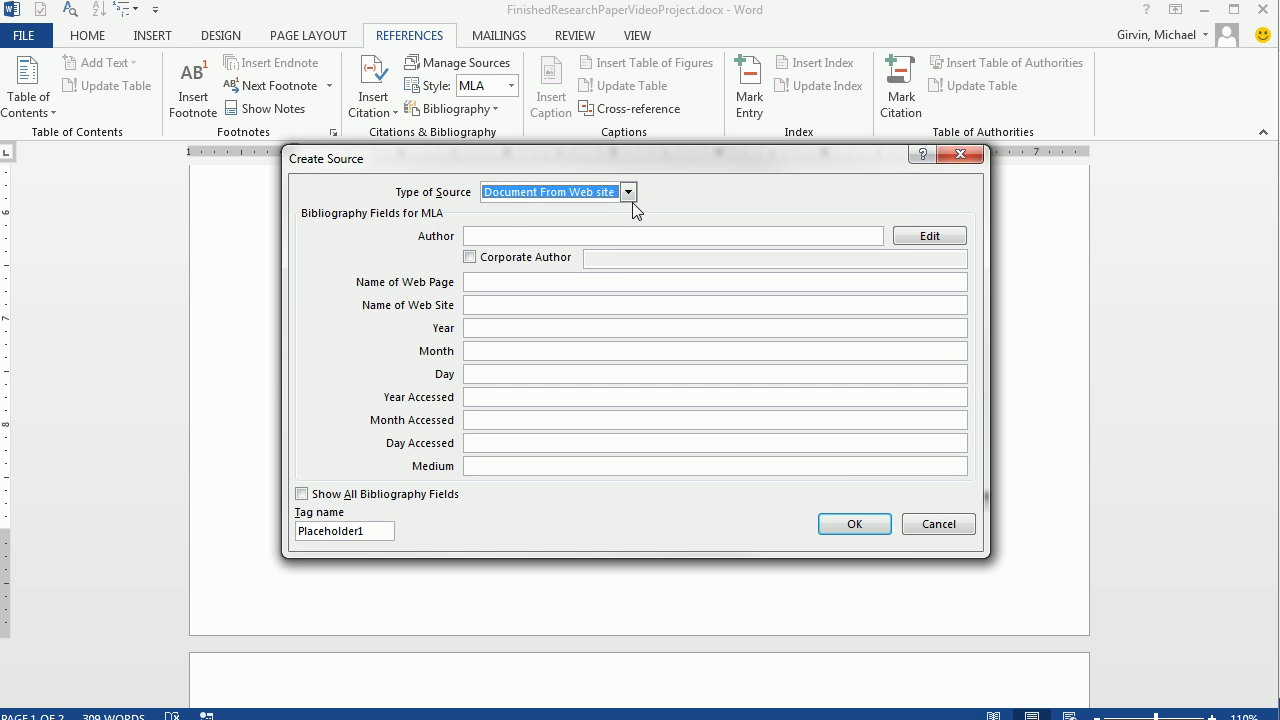
pyautogui.click(628, 196)
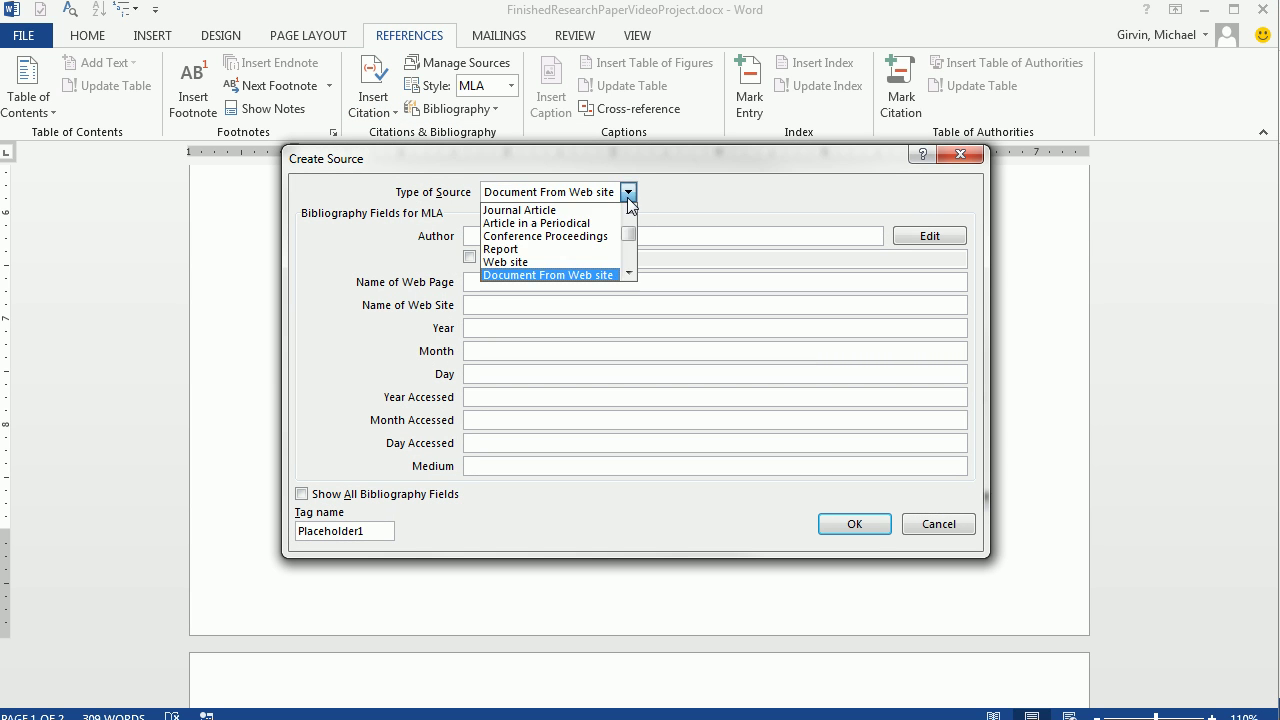
pyautogui.click(569, 223)
pyautogui.click(557, 236)
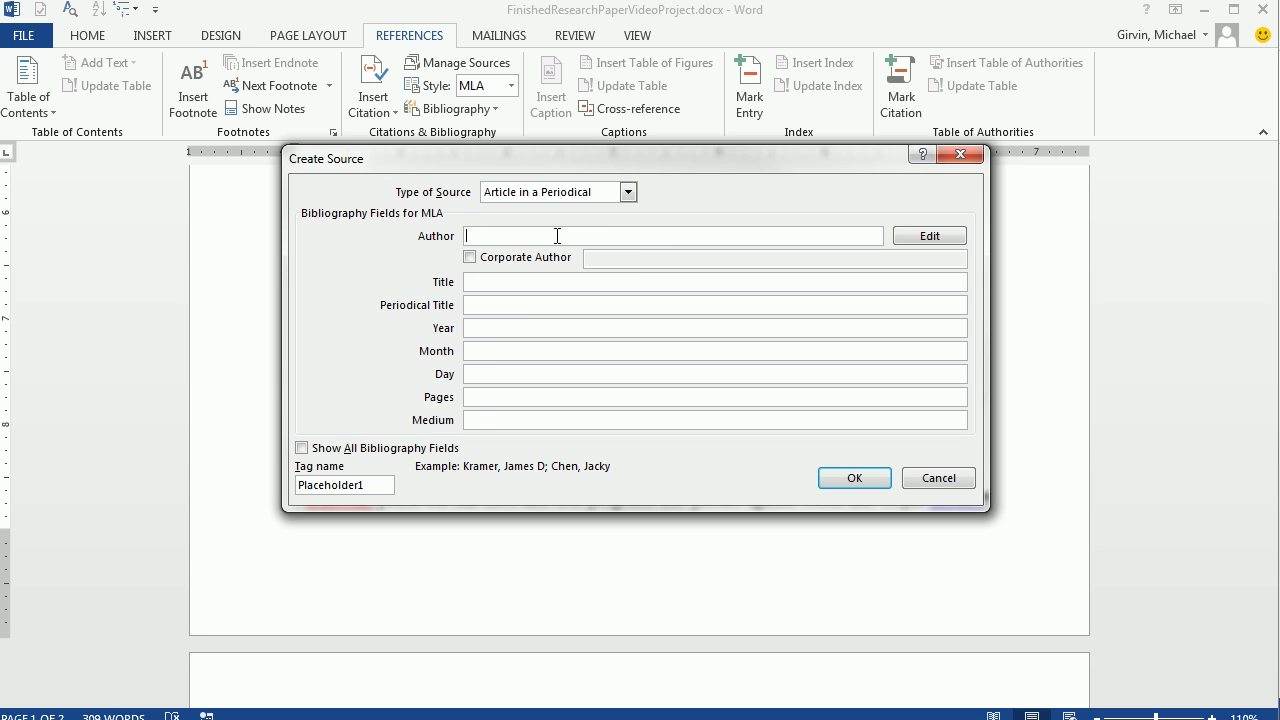
pyautogui.write('Bulowski, Dana')
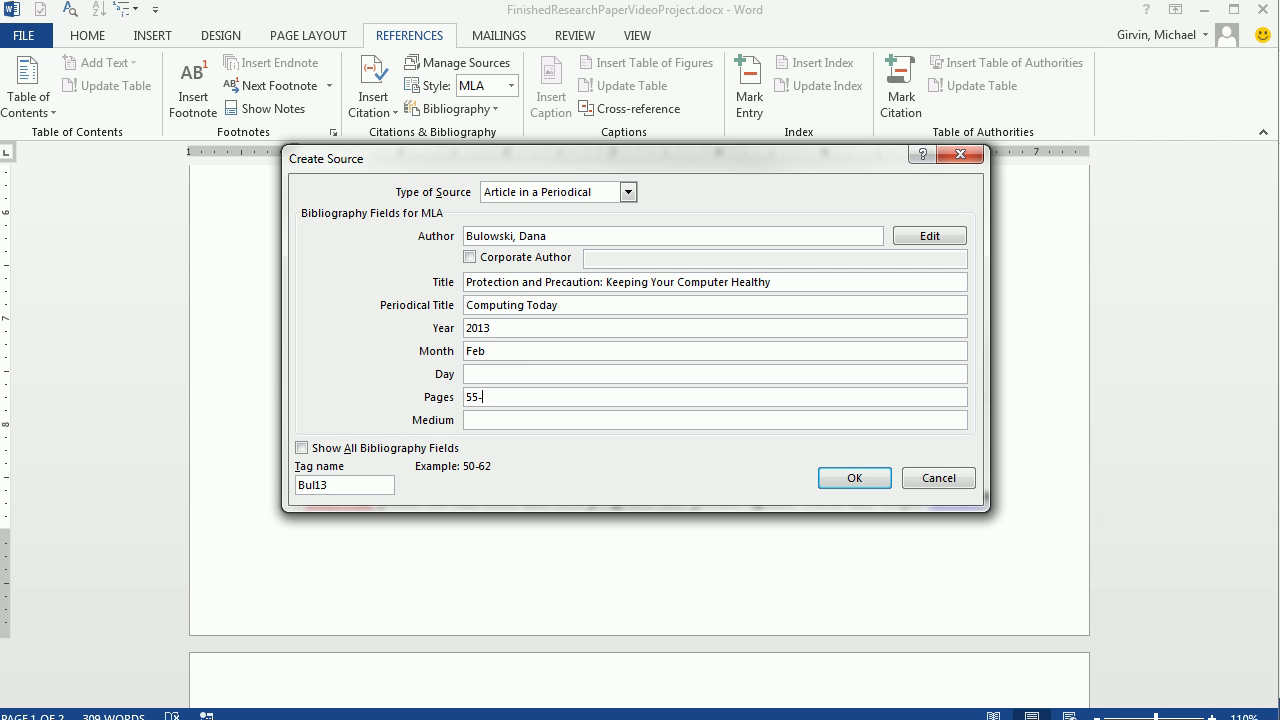
pyautogui.write('61')
pyautogui.click(850, 480)
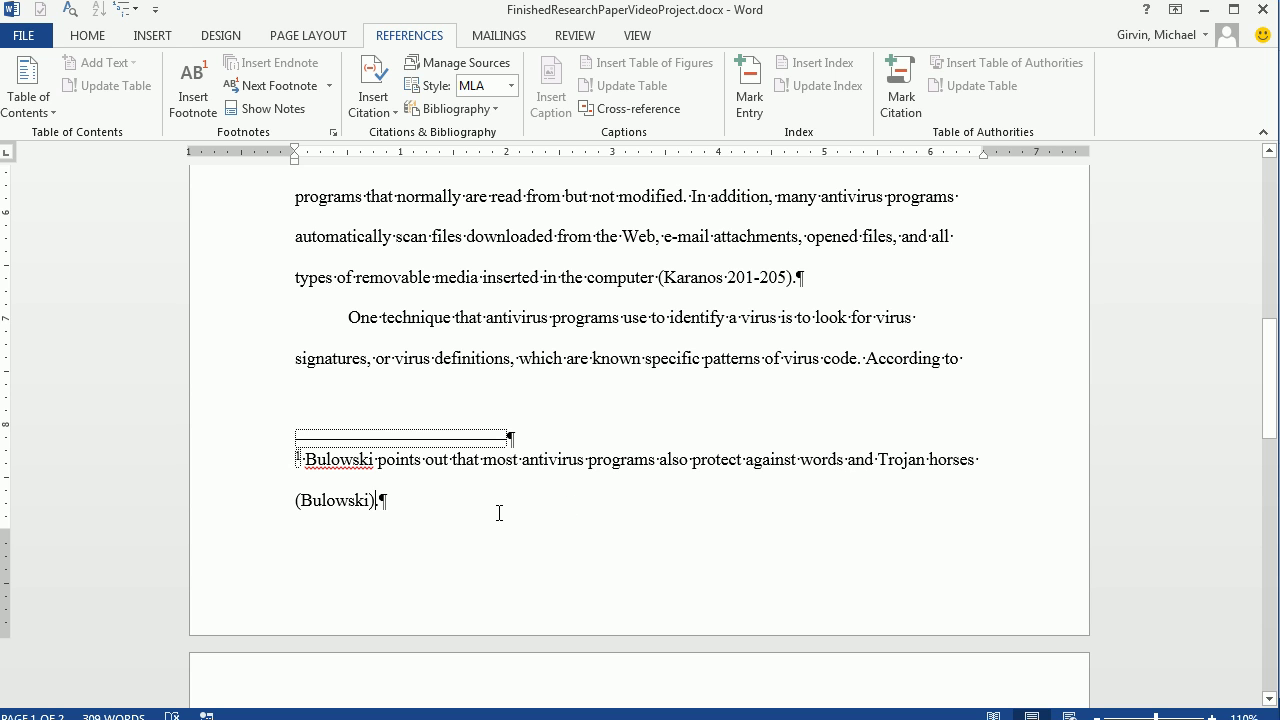
# Step: Edit the citation to show only pages 55-61, suppressing author and title
pyautogui.click(352, 502)
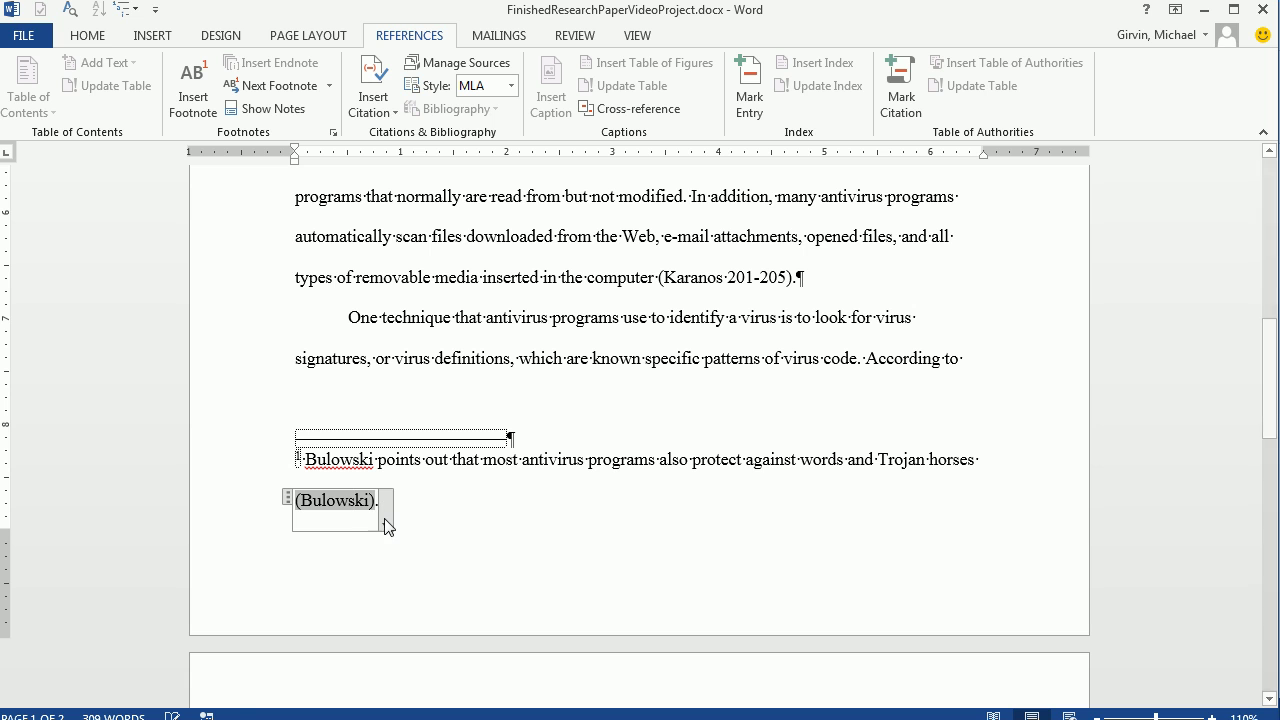
pyautogui.click(386, 510)
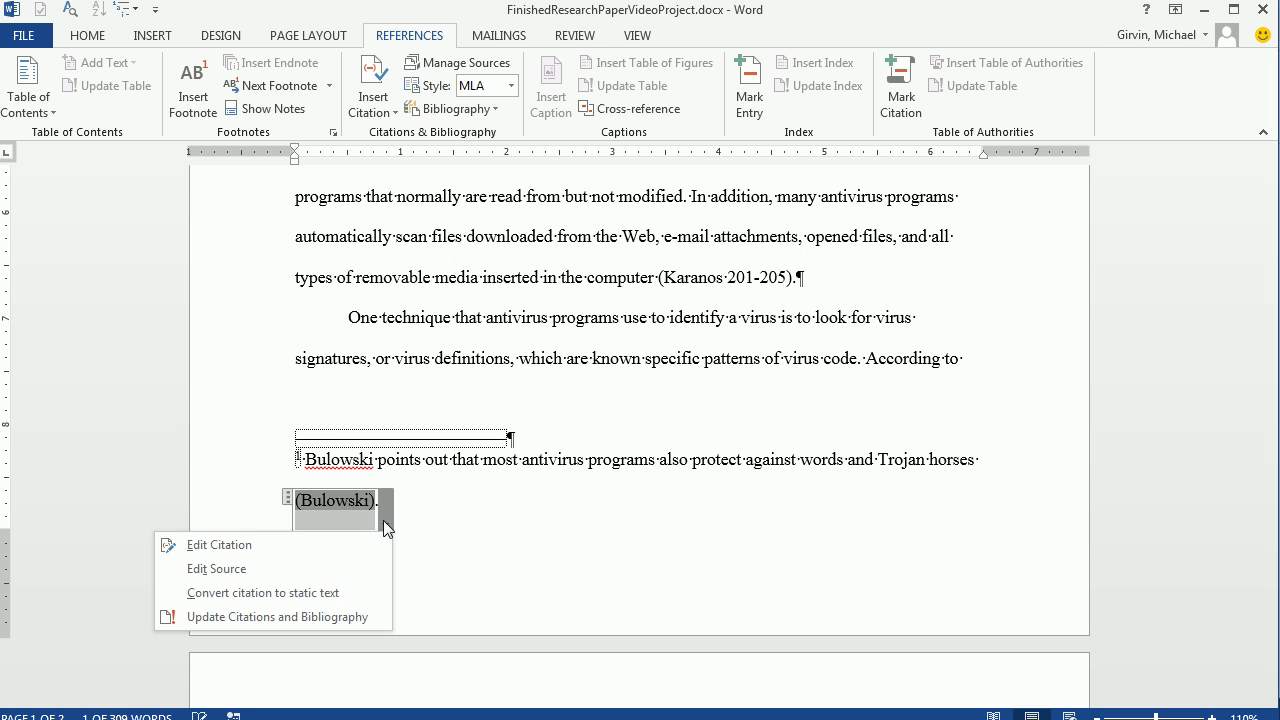
pyautogui.click(268, 548)
pyautogui.write('55-61')
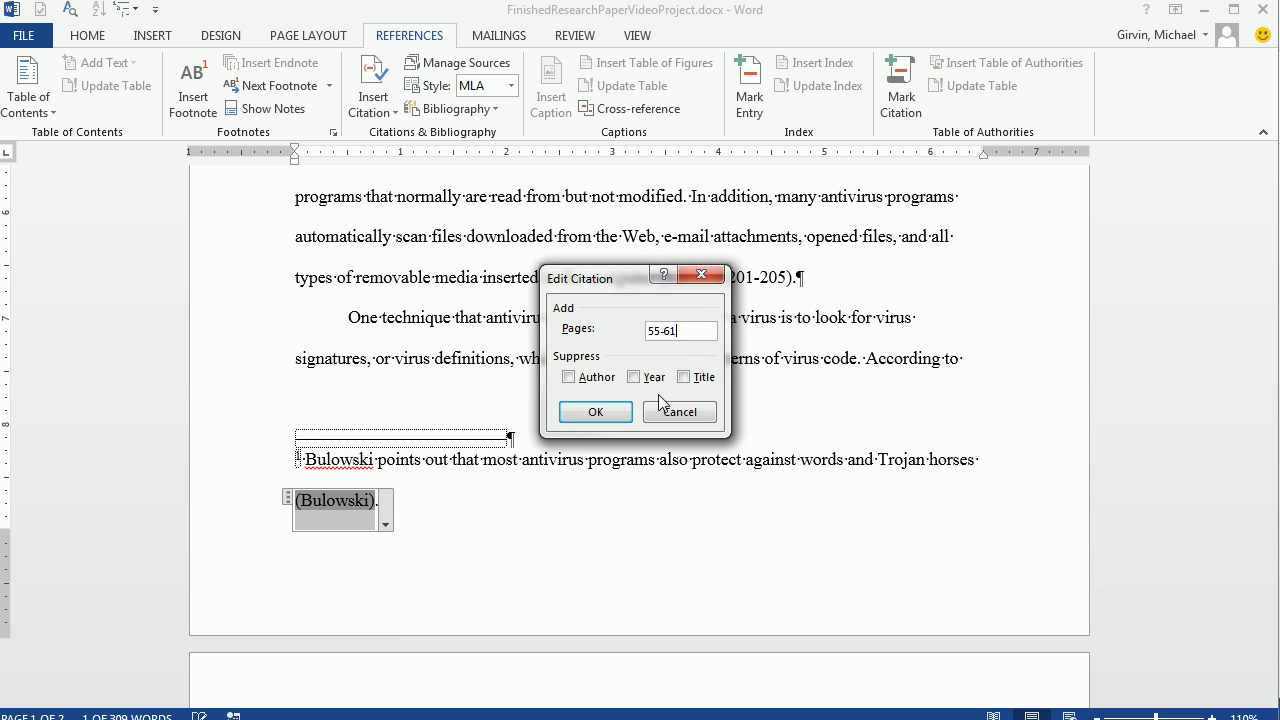
pyautogui.click(569, 378)
pyautogui.click(685, 378)
pyautogui.click(590, 413)
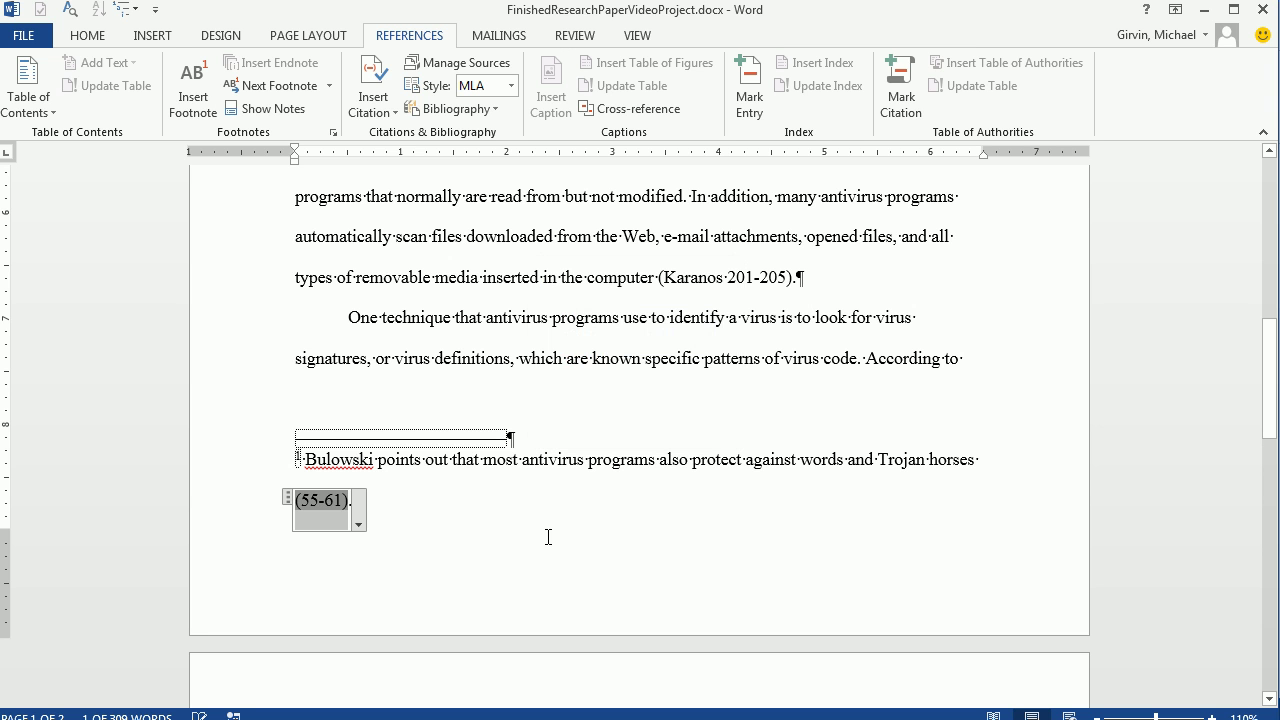
# Step: Insert a page break after the final body paragraph to start a new page
pyautogui.scroll(1, 846, 491)
pyautogui.scroll(-1, 846, 491)
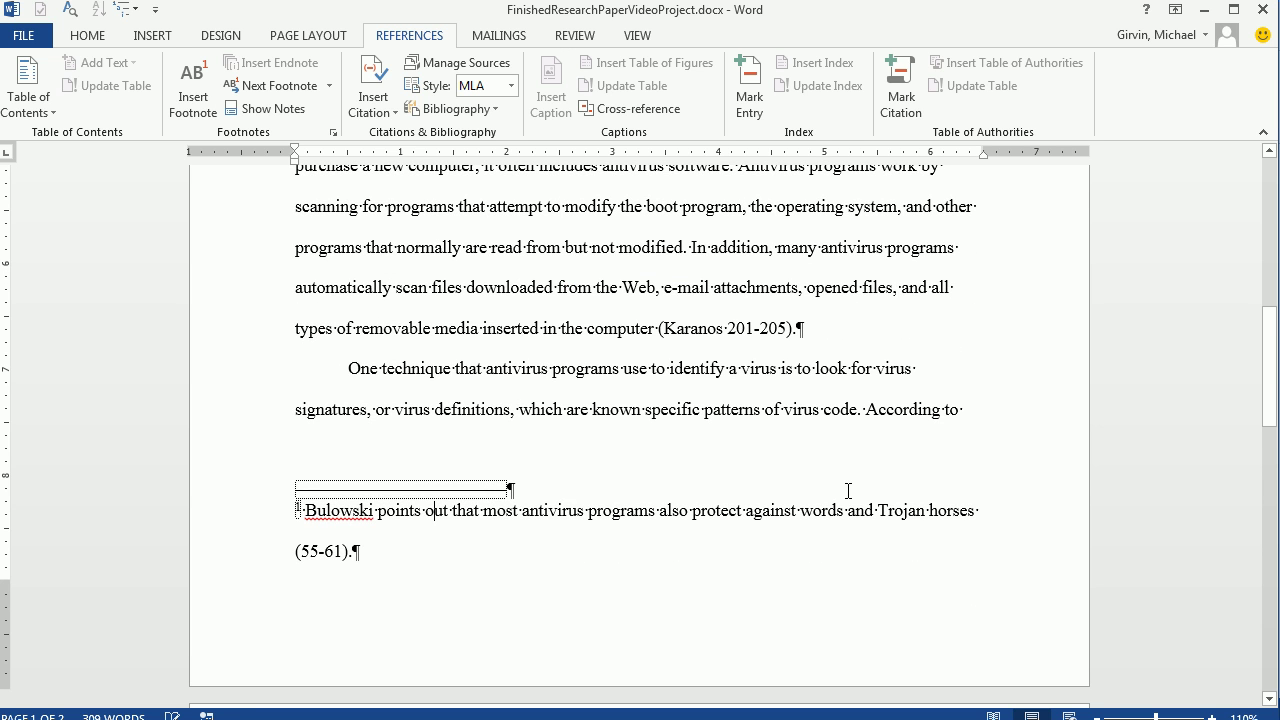
pyautogui.scroll(-3, 848, 491)
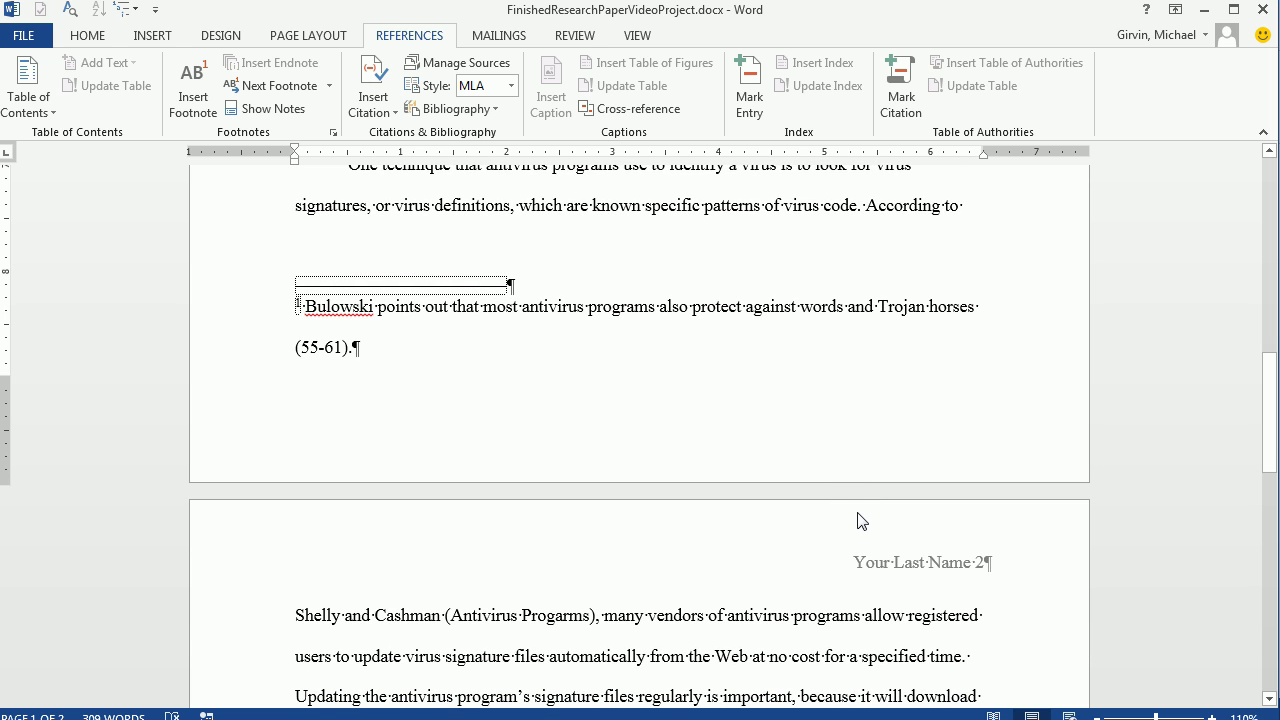
pyautogui.scroll(-7, 867, 532)
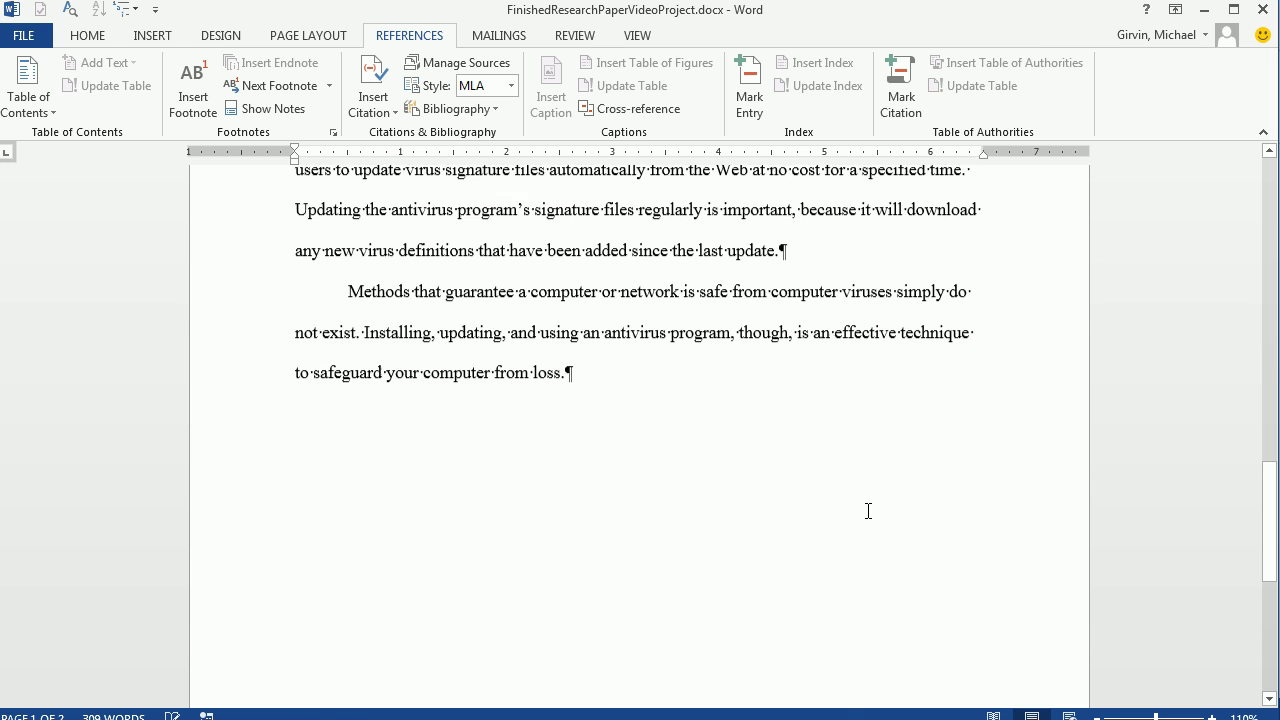
pyautogui.click(863, 351)
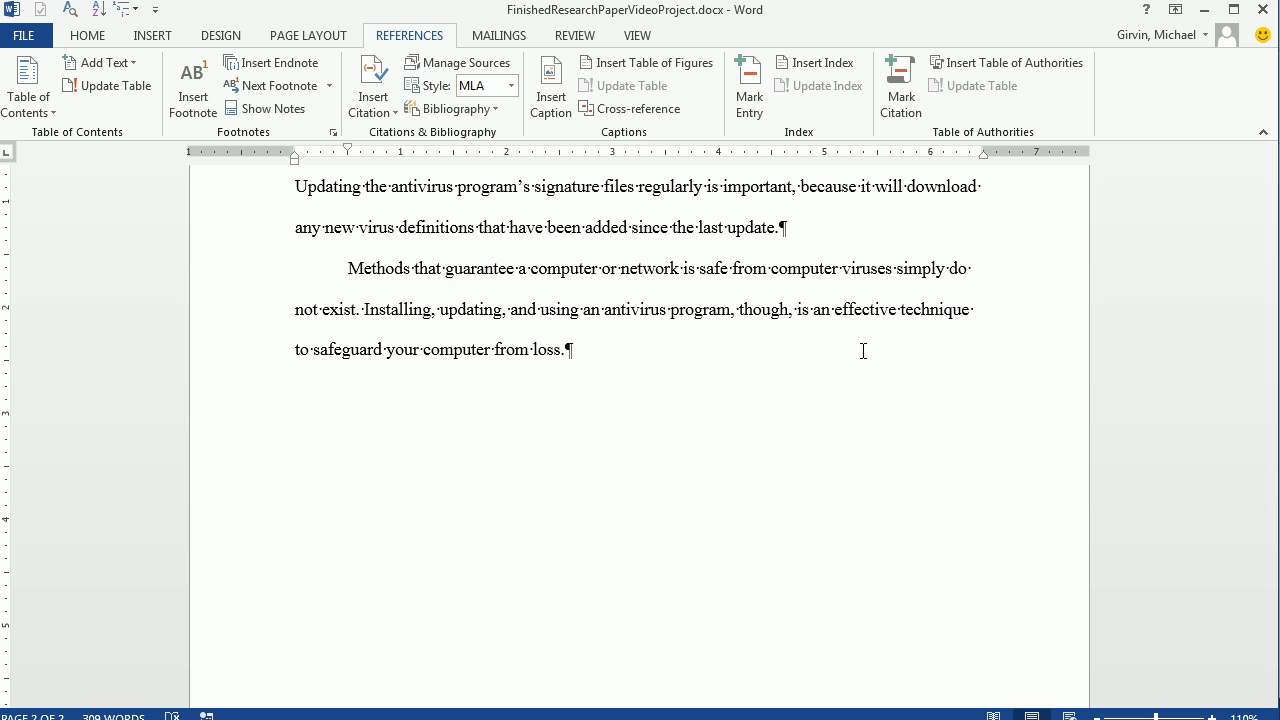
pyautogui.hotkey('ctrl', 'Return')
# Step: Set the new page's empty paragraph to Special indentation (none), removing the first-line indent
pyautogui.scroll(5, 863, 351)
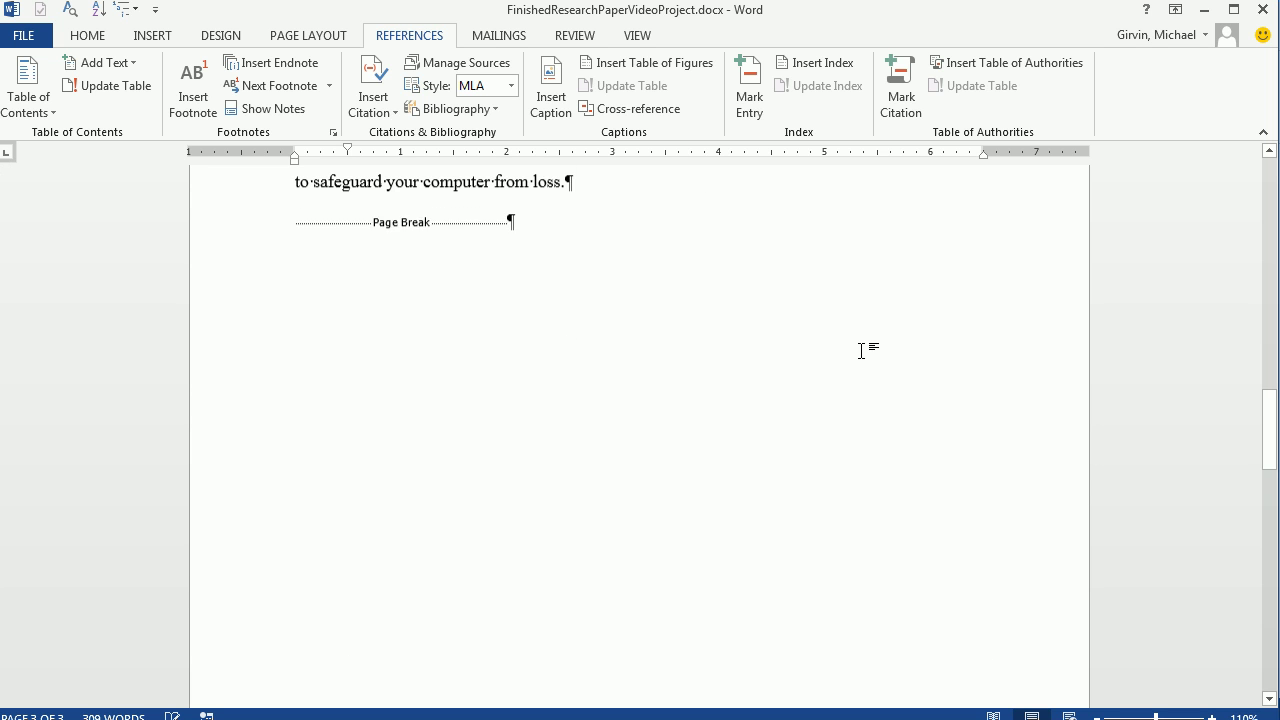
pyautogui.scroll(-5, 557, 383)
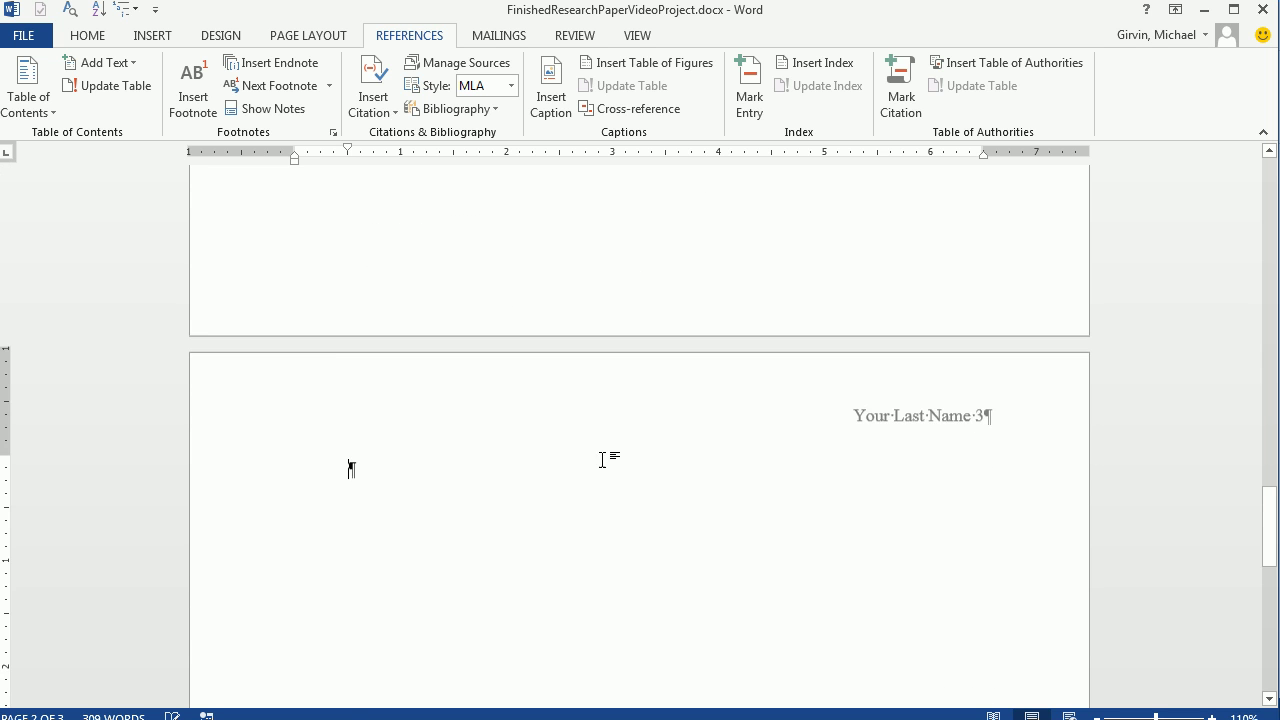
pyautogui.scroll(-1, 646, 496)
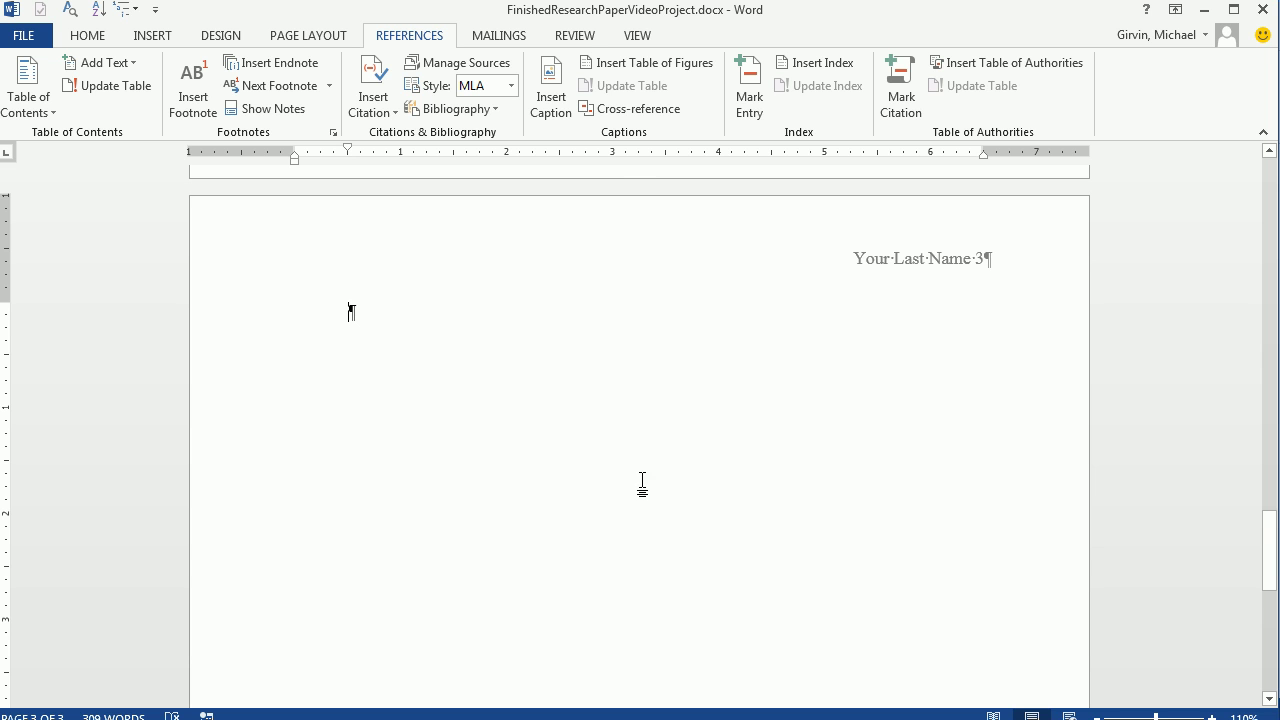
pyautogui.rightClick(443, 333)
pyautogui.click(526, 469)
pyautogui.click(748, 292)
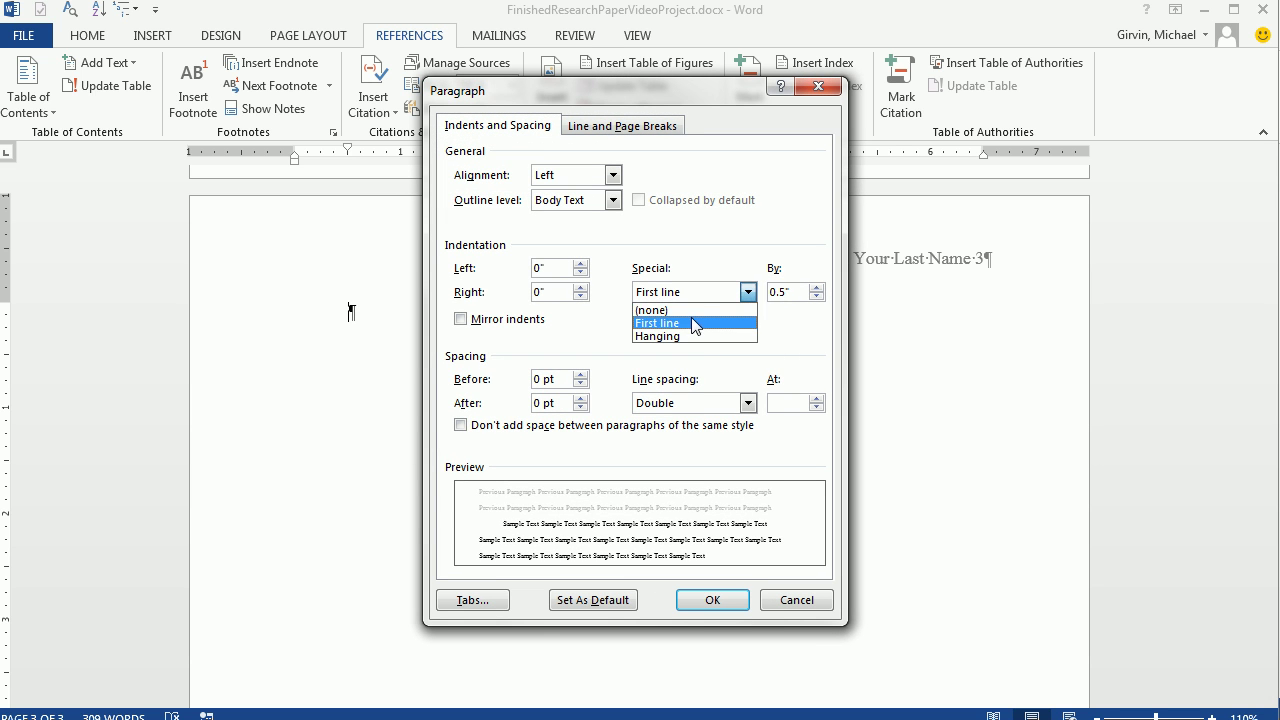
pyautogui.click(690, 304)
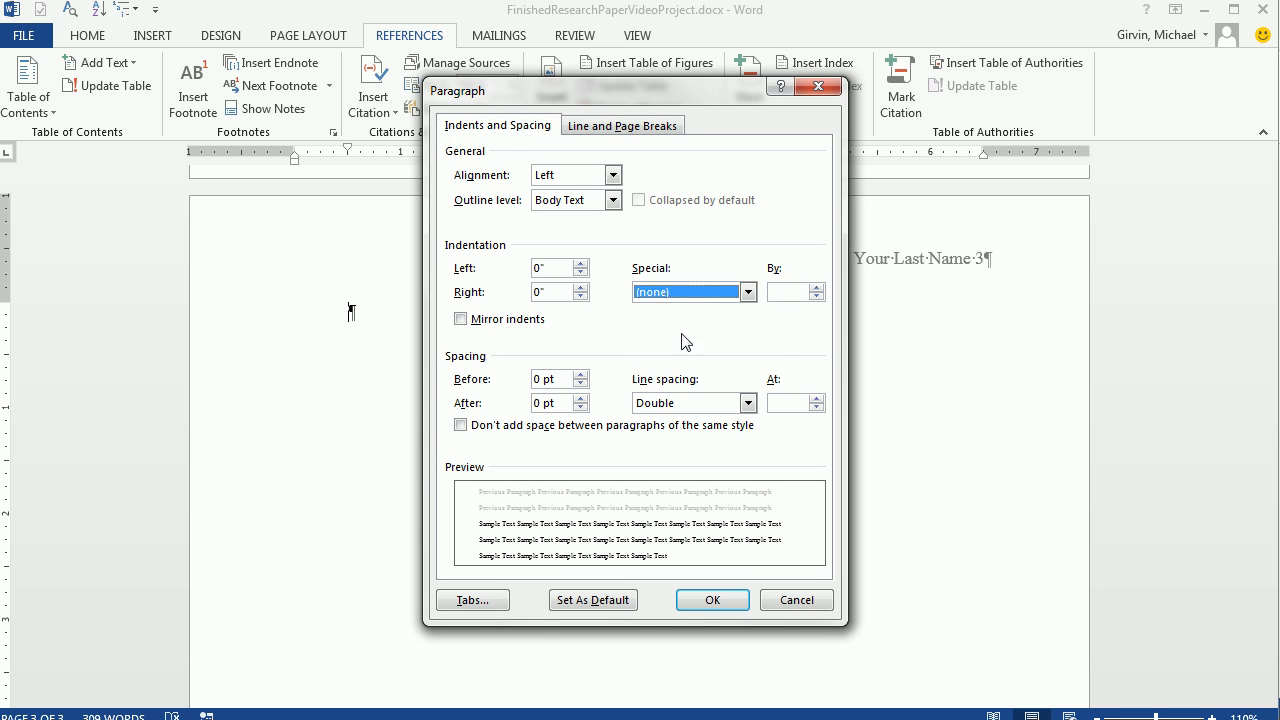
pyautogui.click(712, 600)
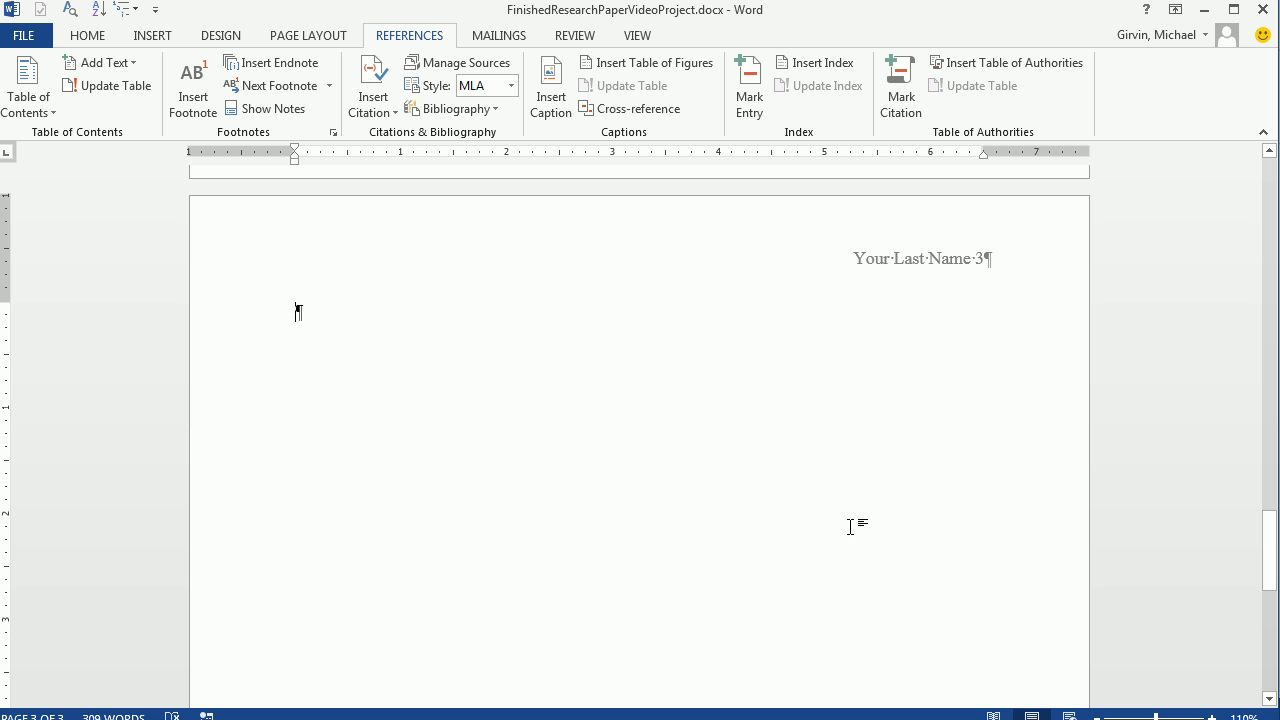
# Step: Insert an automatic Works Cited bibliography listing all cited sources
pyautogui.write('Works ')
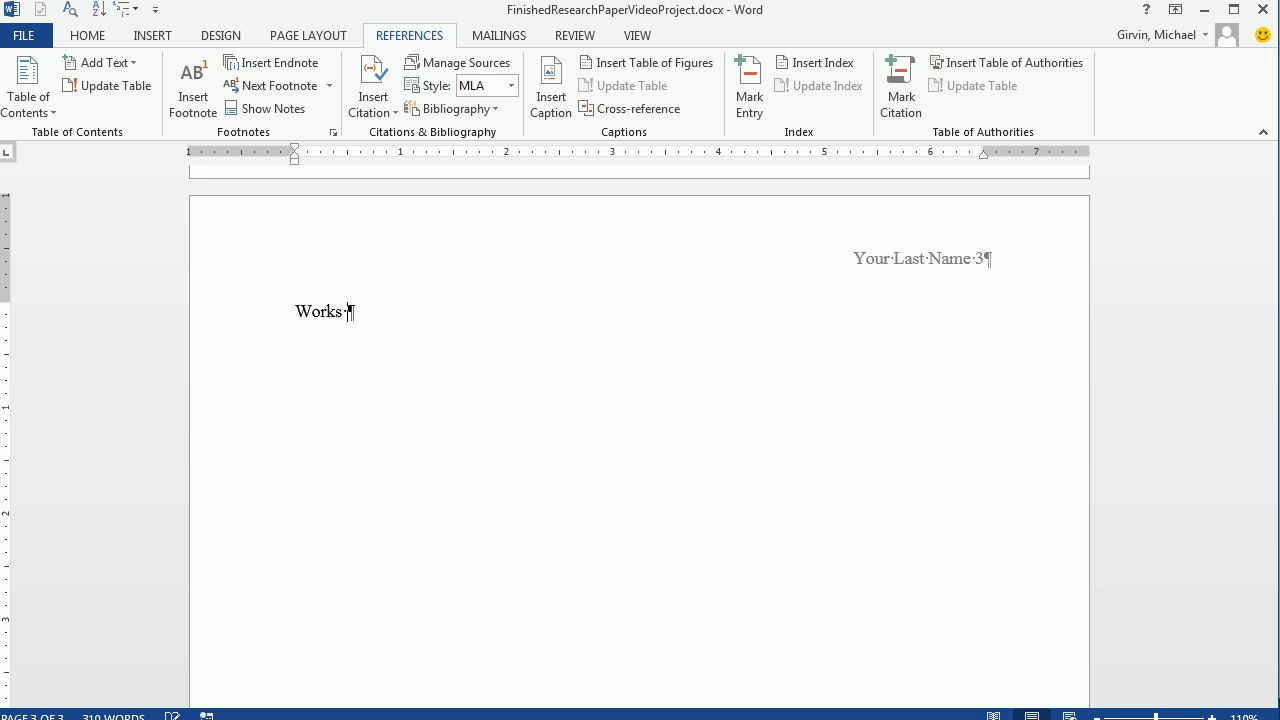
pyautogui.write('Cited')
pyautogui.press('BackSpace')
pyautogui.press('BackSpace')
pyautogui.press('BackSpace')
pyautogui.press('BackSpace')
pyautogui.press('BackSpace')
pyautogui.press('BackSpace')
pyautogui.press('BackSpace')
pyautogui.press('BackSpace')
pyautogui.press('BackSpace')
pyautogui.press('BackSpace')
pyautogui.press('BackSpace')
pyautogui.click(500, 110)
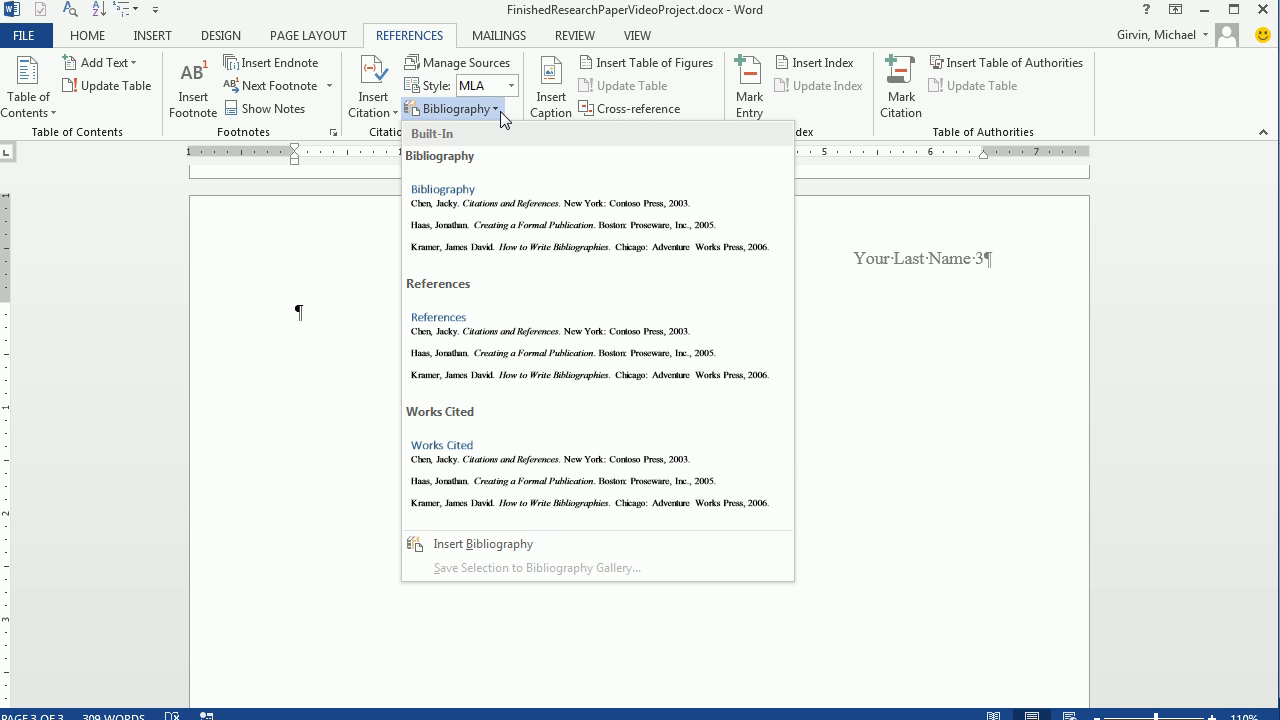
pyautogui.click(497, 494)
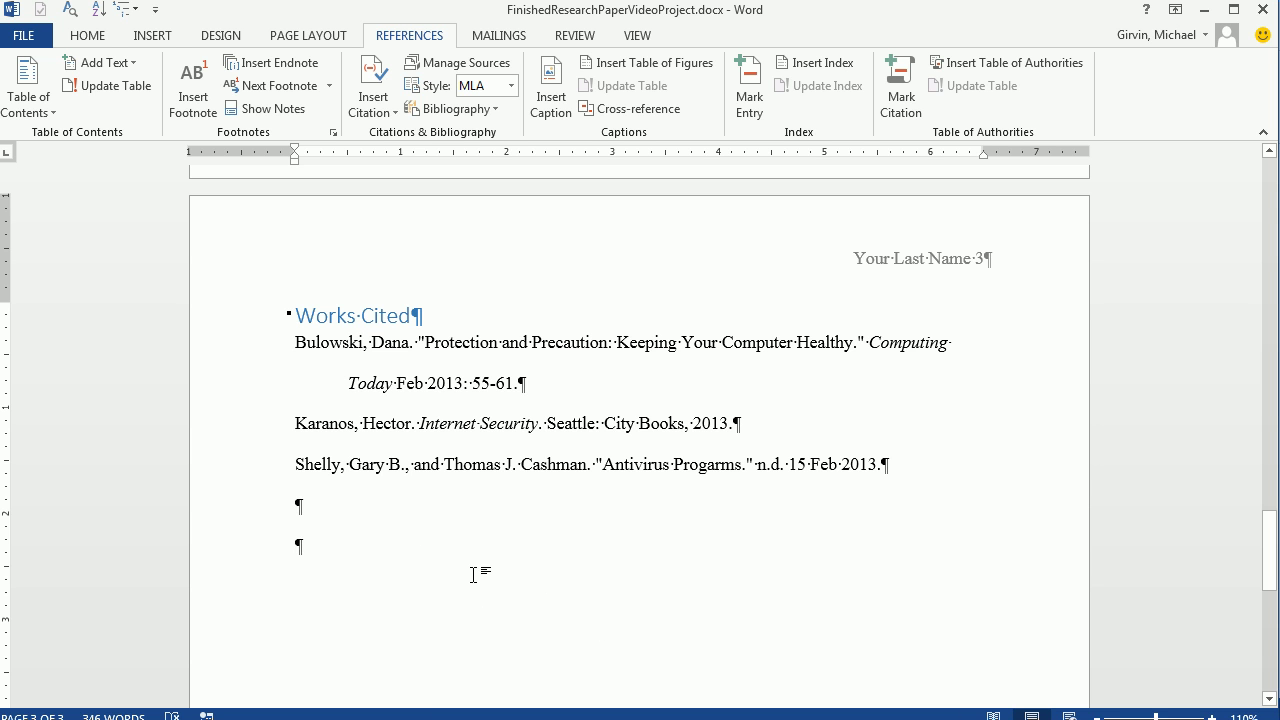
pyautogui.hotkey('ctrl', 'Home')
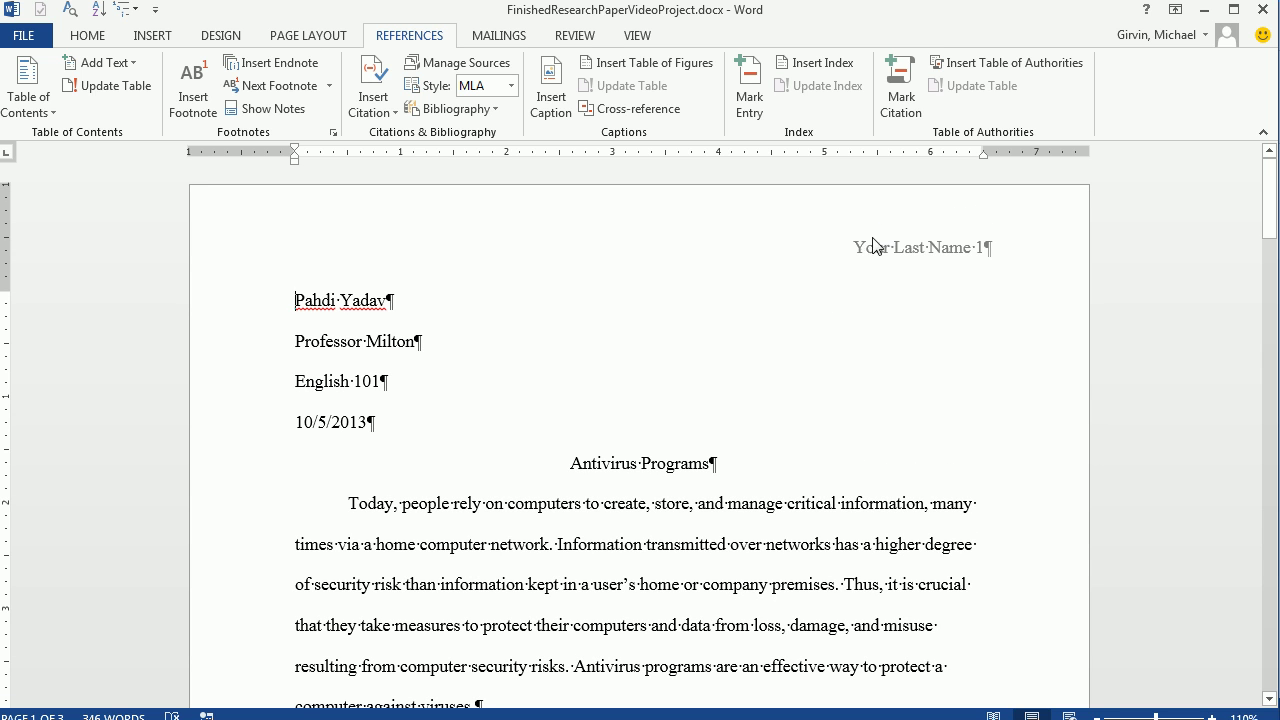
pyautogui.scroll(-6, 840, 487)
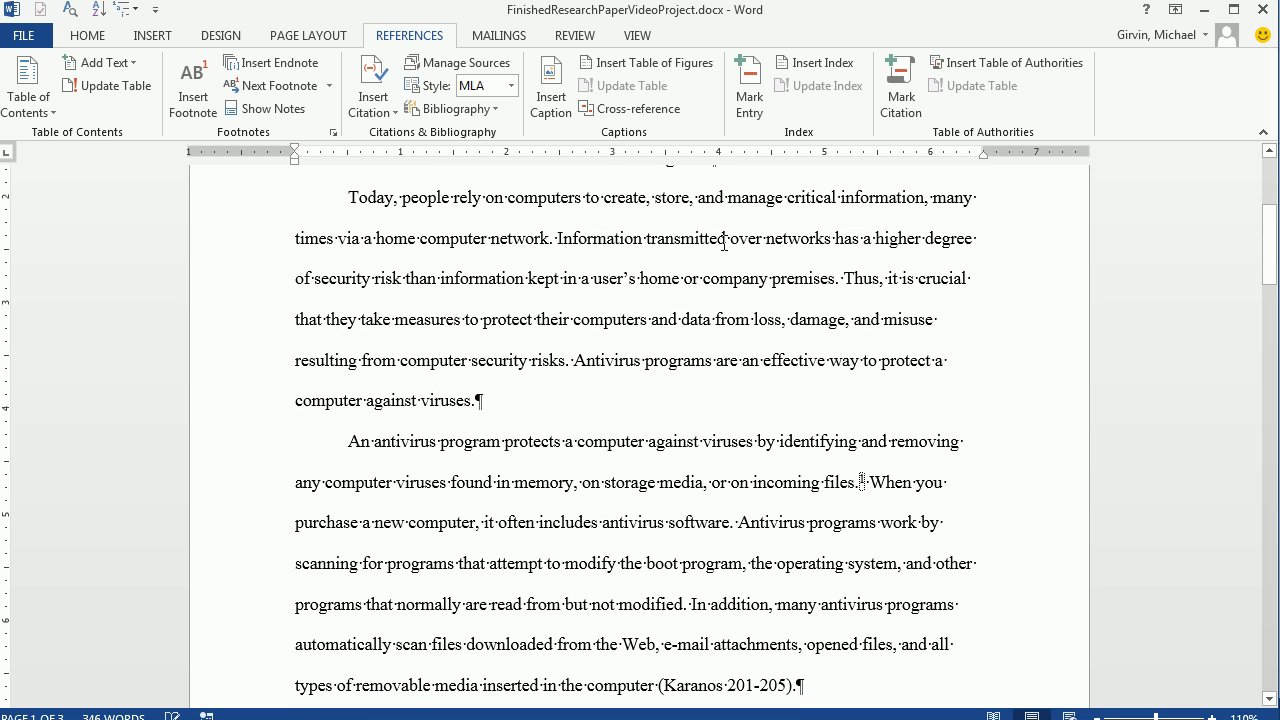
pyautogui.scroll(-3, 817, 606)
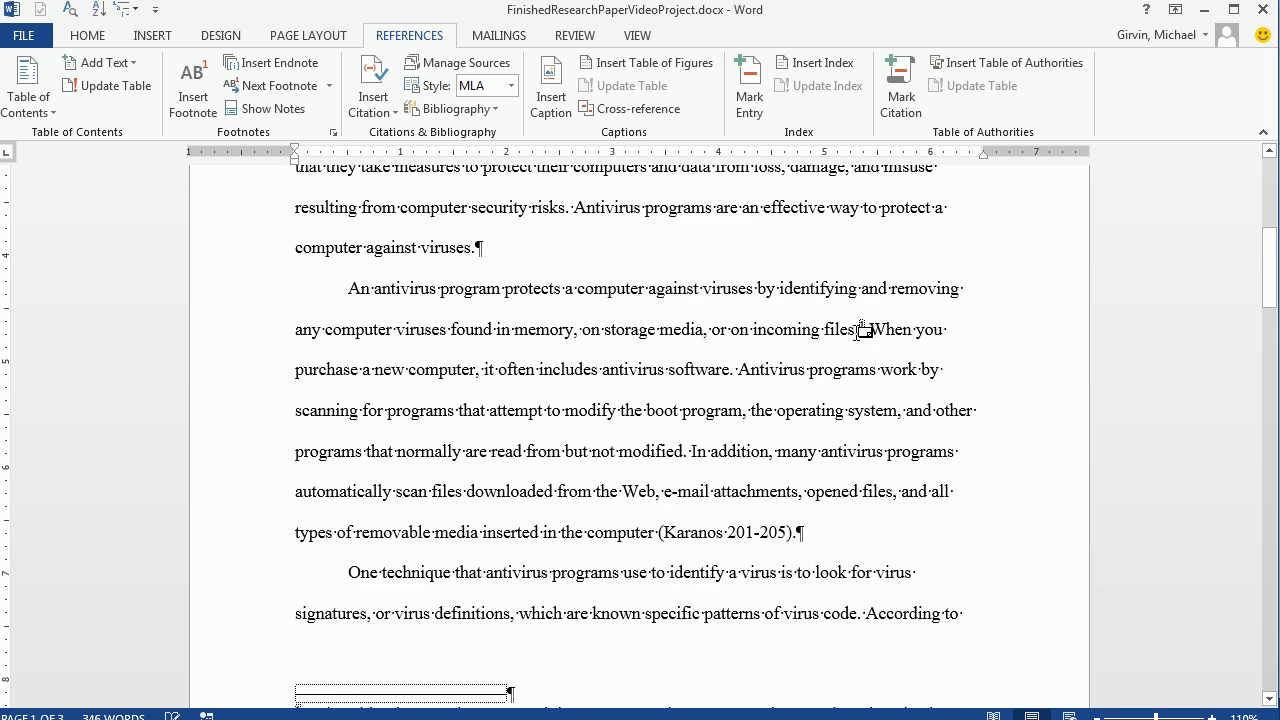
pyautogui.scroll(-12, 896, 435)
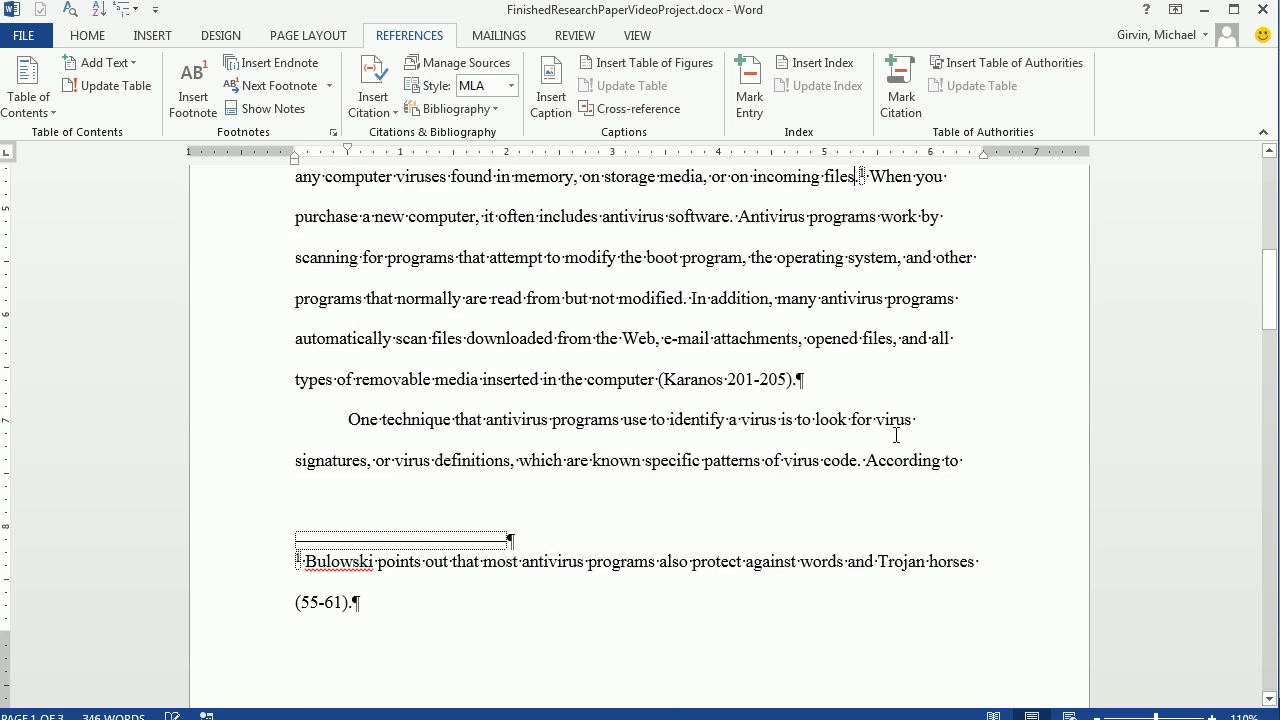
pyautogui.scroll(7, 896, 435)
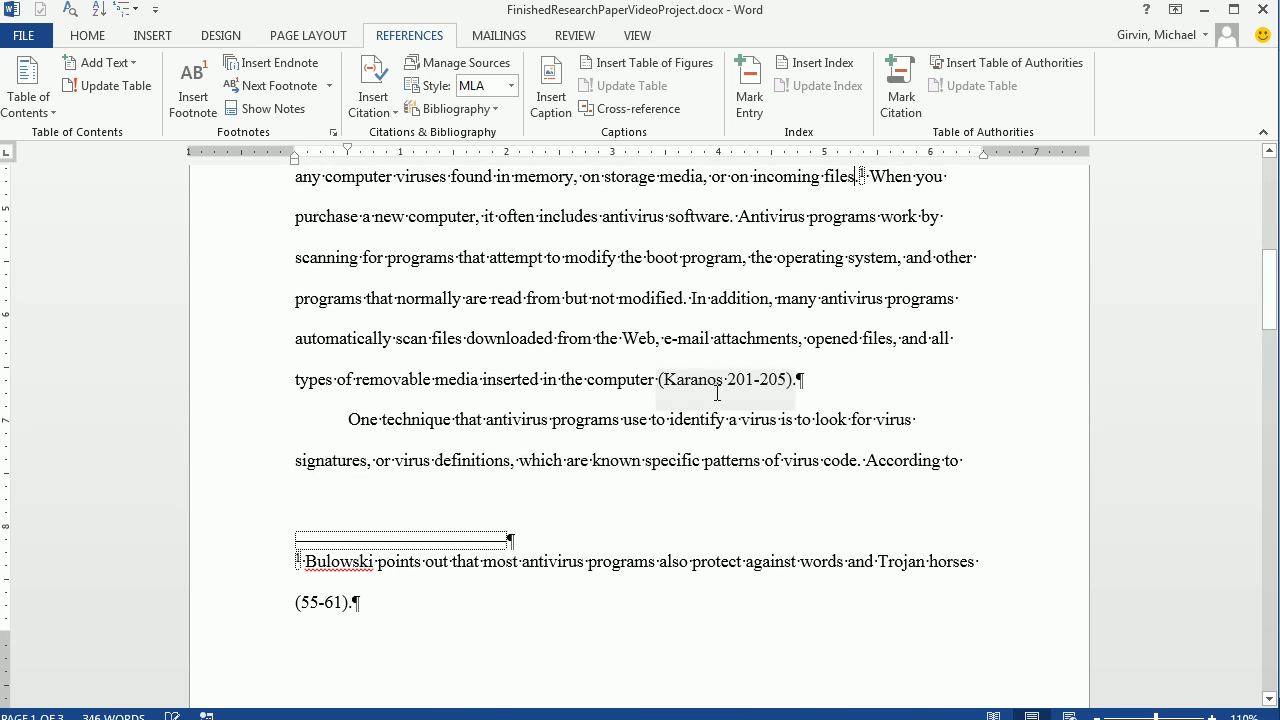
pyautogui.scroll(-17, 717, 393)
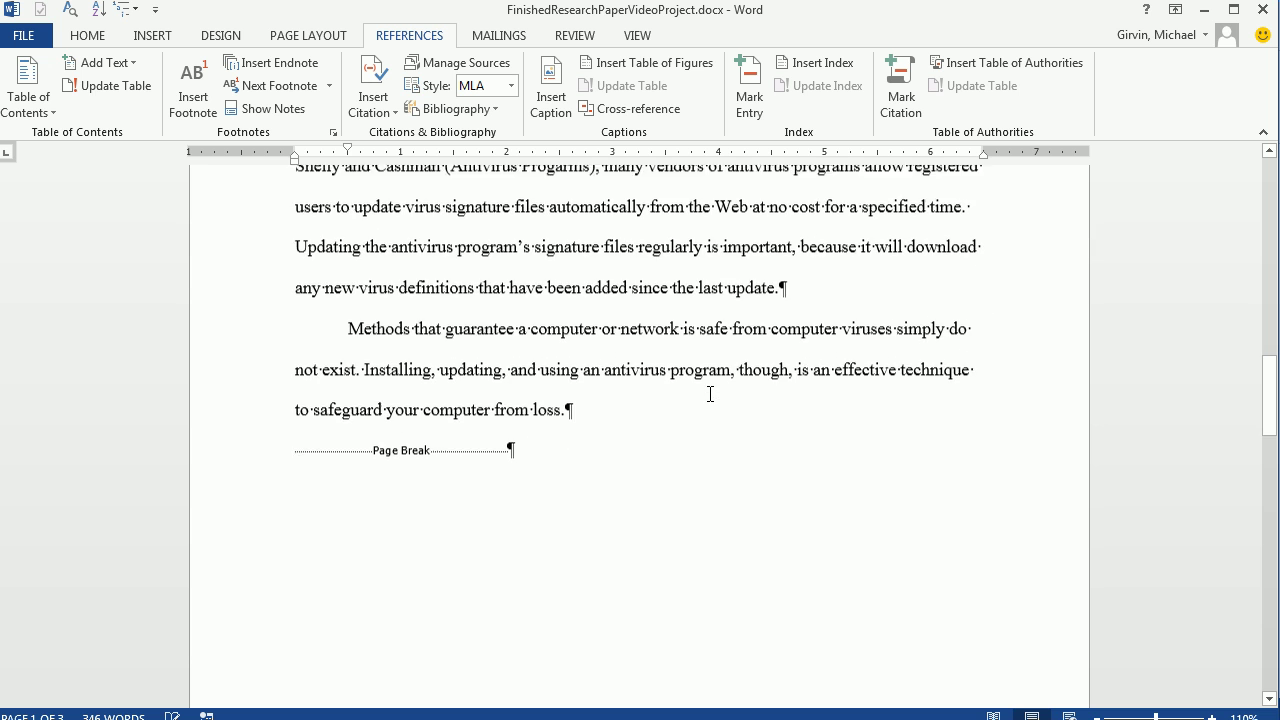
pyautogui.scroll(-15, 710, 394)
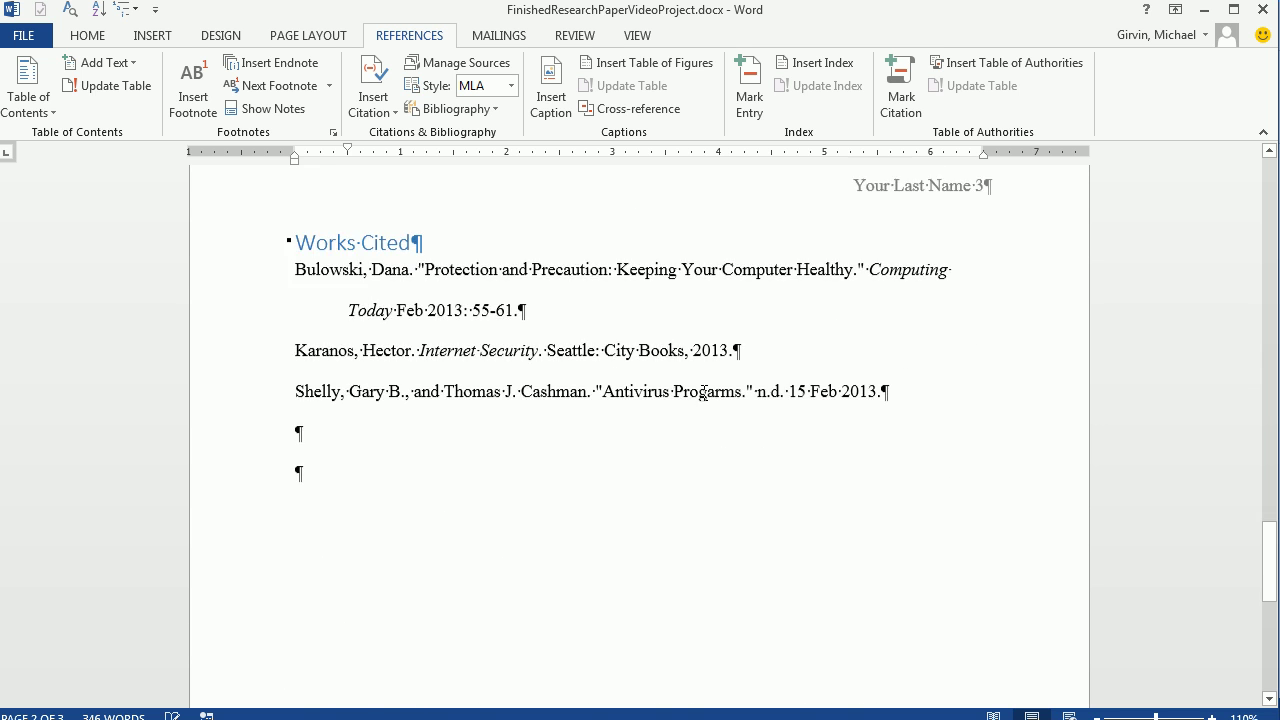
pyautogui.scroll(2, 658, 472)
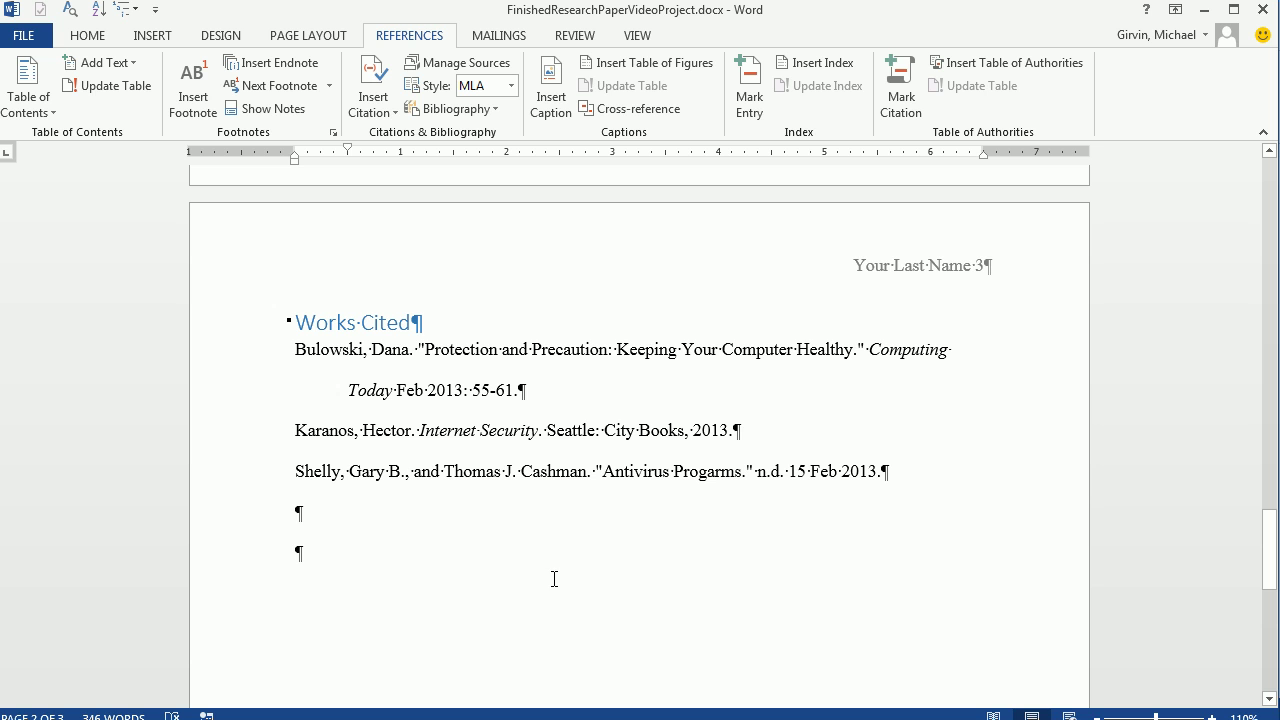
pyautogui.click(554, 579)
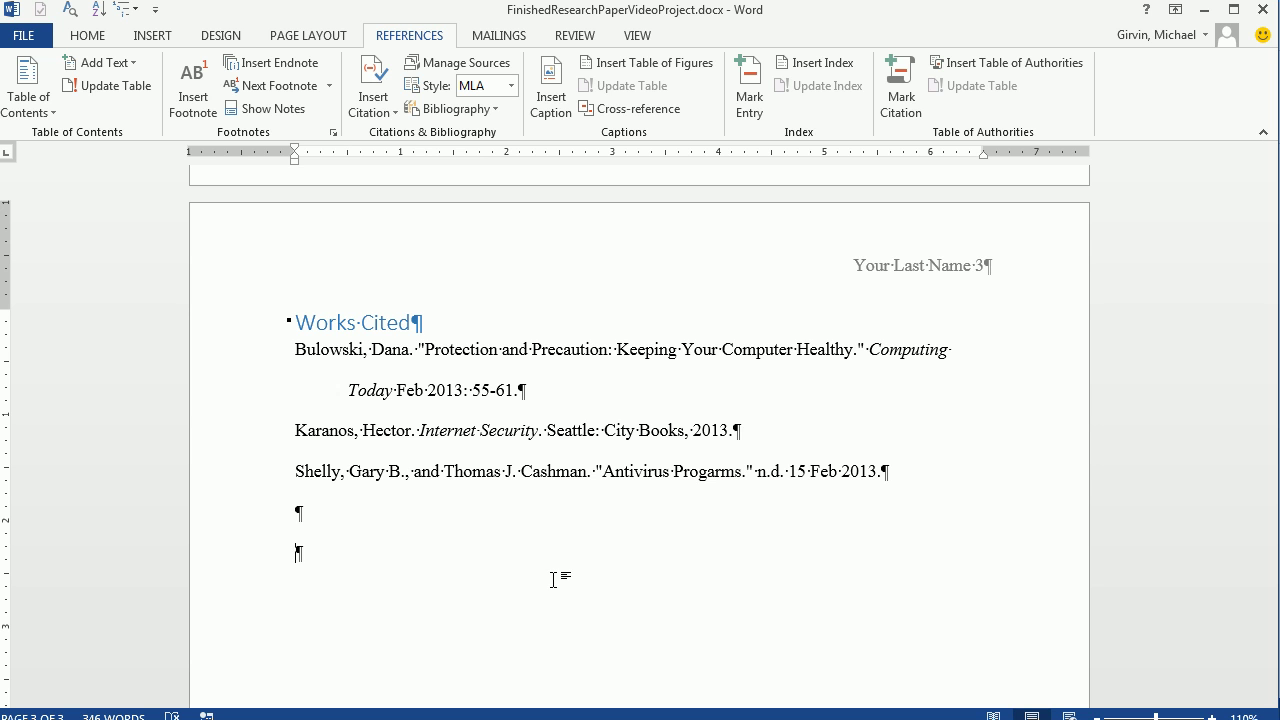